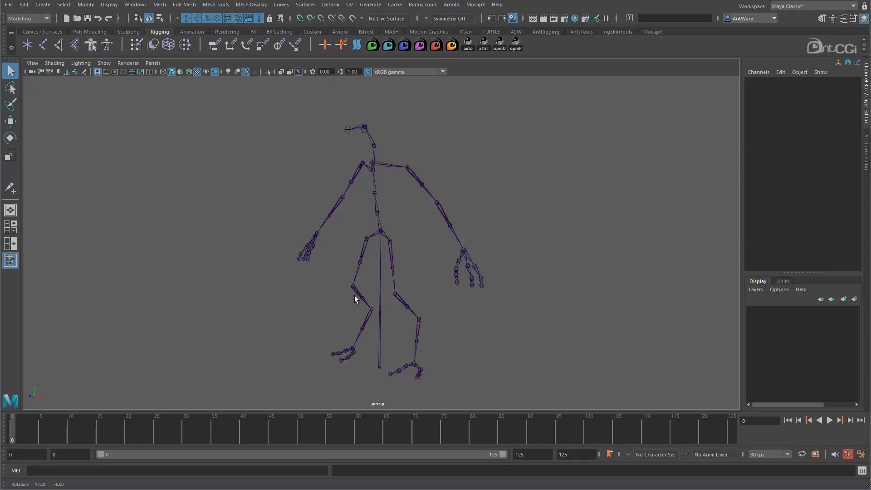
click(428, 192)
key(e)
drag(444, 165, 434, 171)
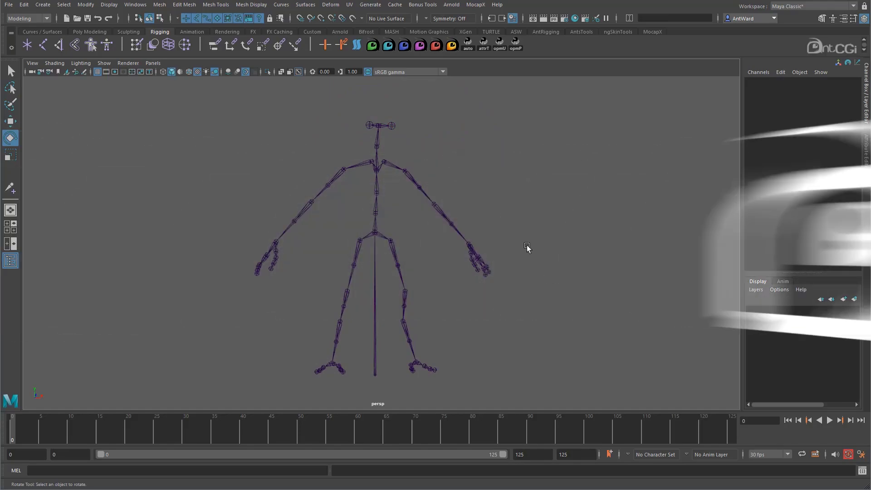
alt+drag(483, 222, 477, 251)
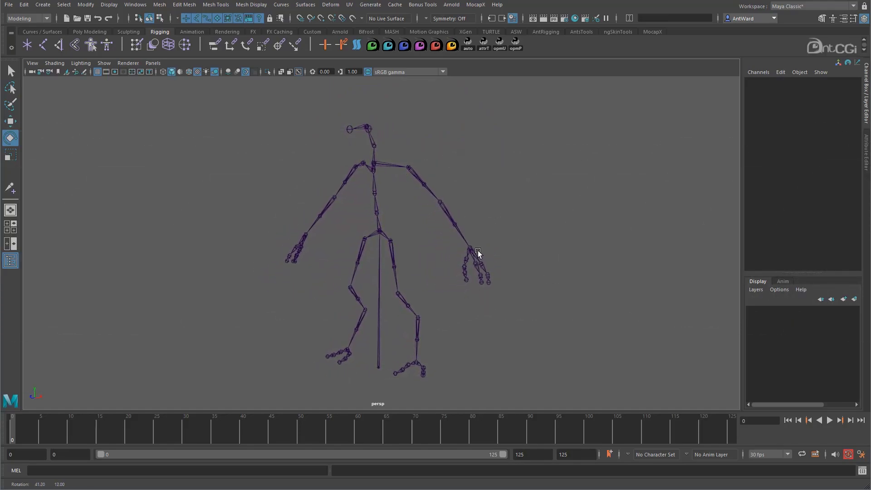
- Turn on the selection handle display for the left upper arm joint
click(427, 191)
alt+middle_drag(341, 187, 330, 252)
alt+right_drag(343, 250, 622, 232)
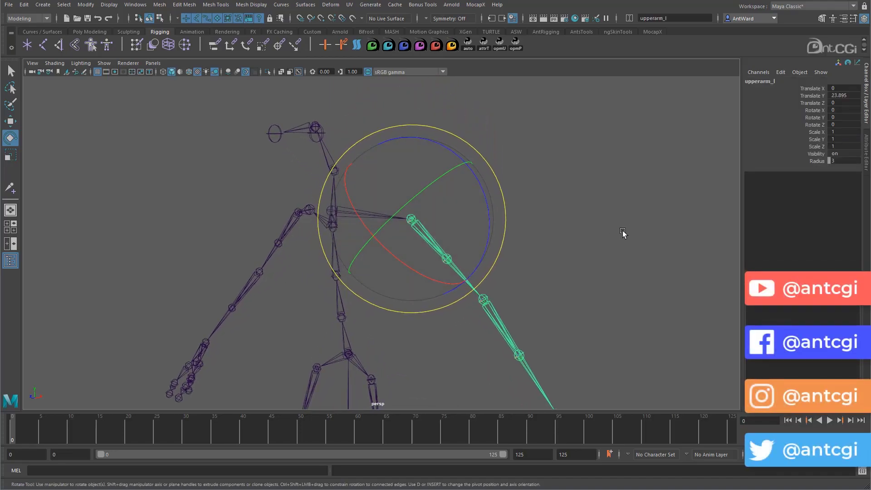
key(w)
alt+drag(478, 236, 445, 230)
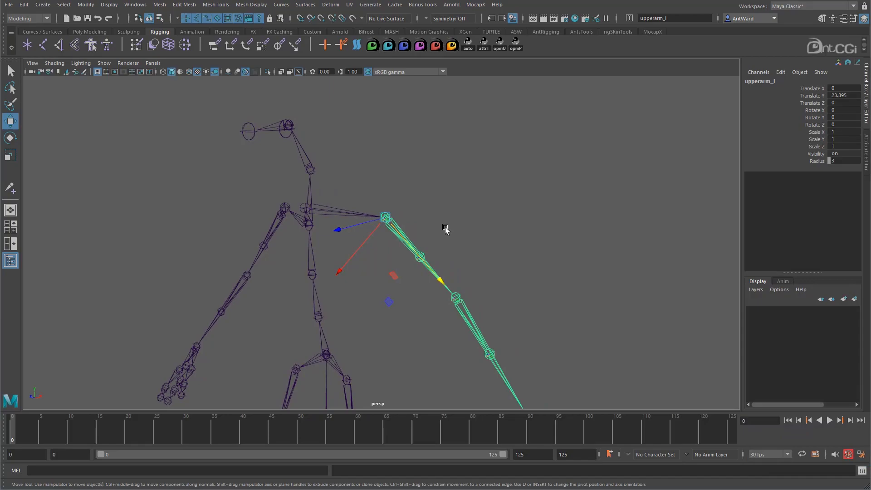
click(111, 5)
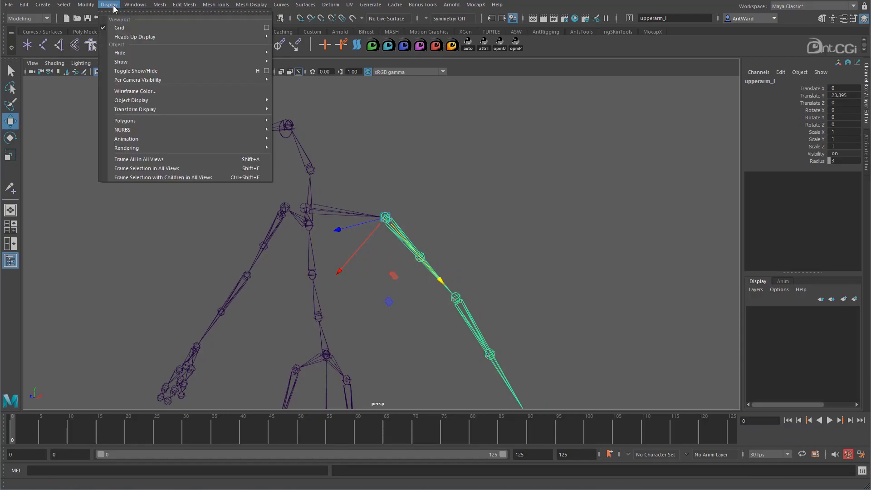
mouse_move(131, 109)
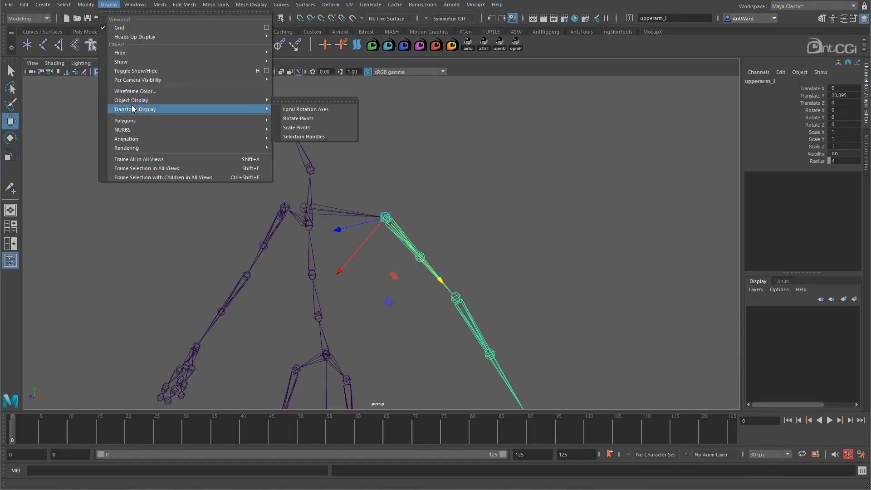
click(319, 136)
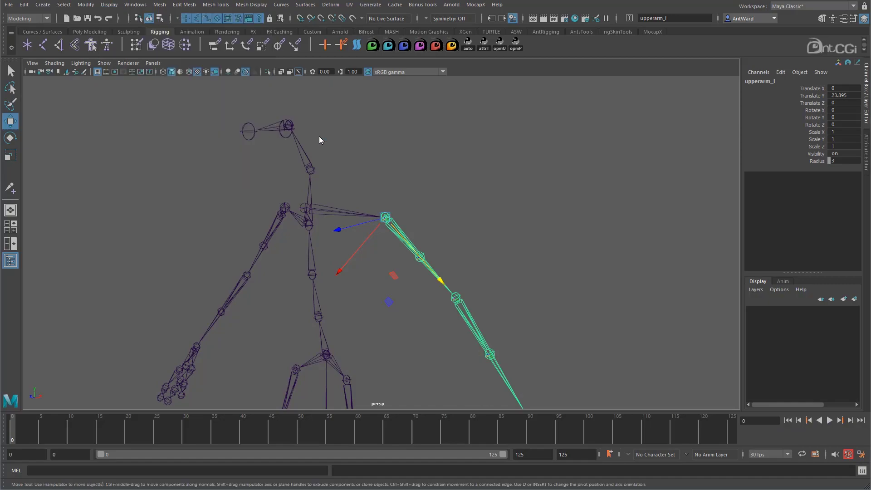
- Locate the Display Handle option in the left upper arm joint's Display attributes
click(866, 151)
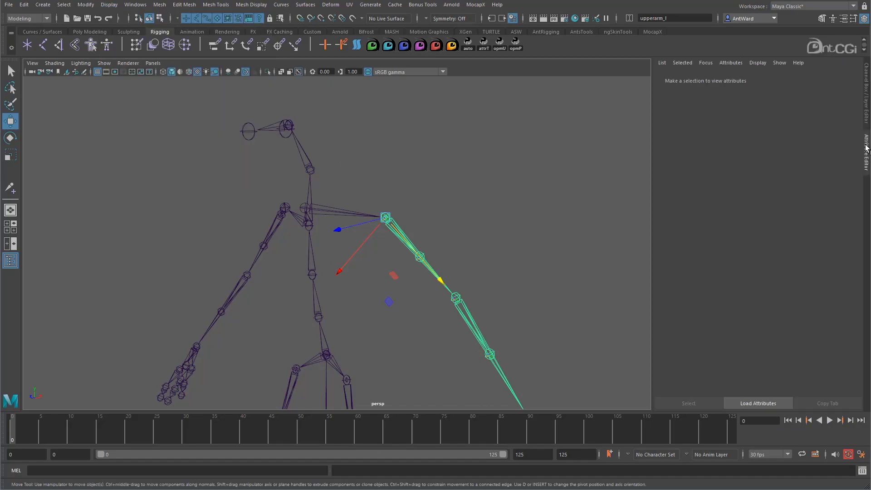
click(685, 127)
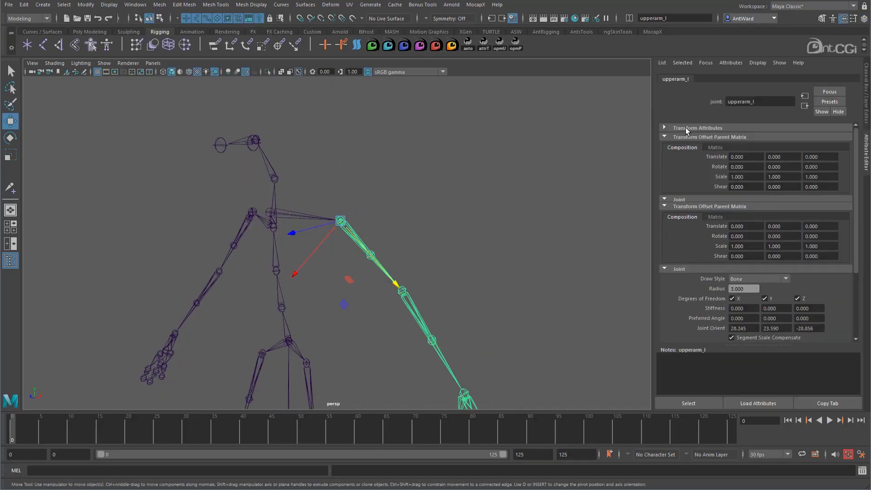
click(682, 137)
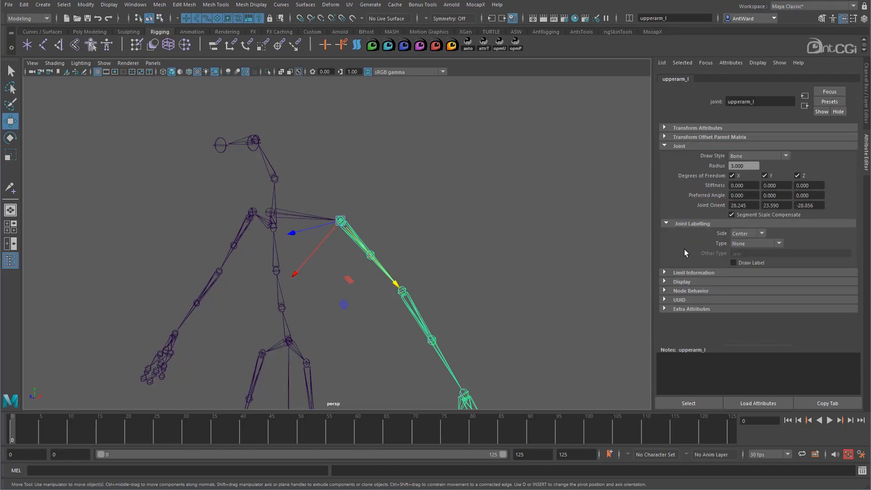
click(687, 282)
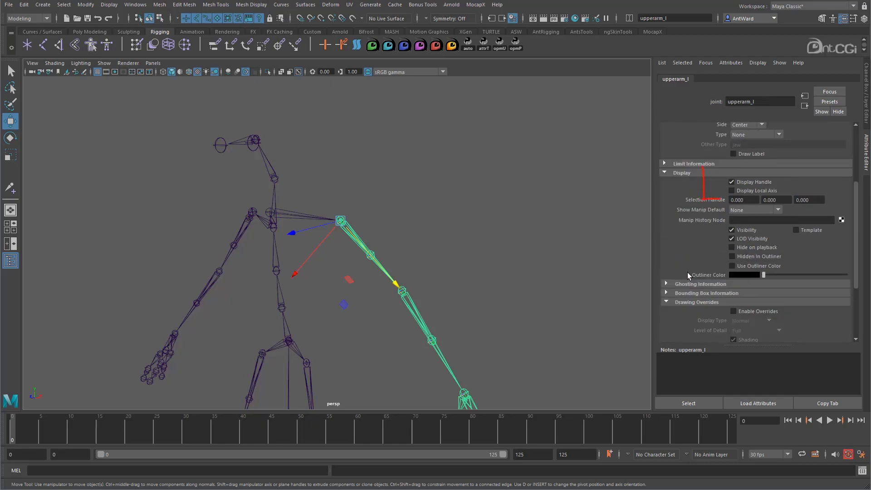
click(740, 185)
alt+right_drag(309, 267, 540, 260)
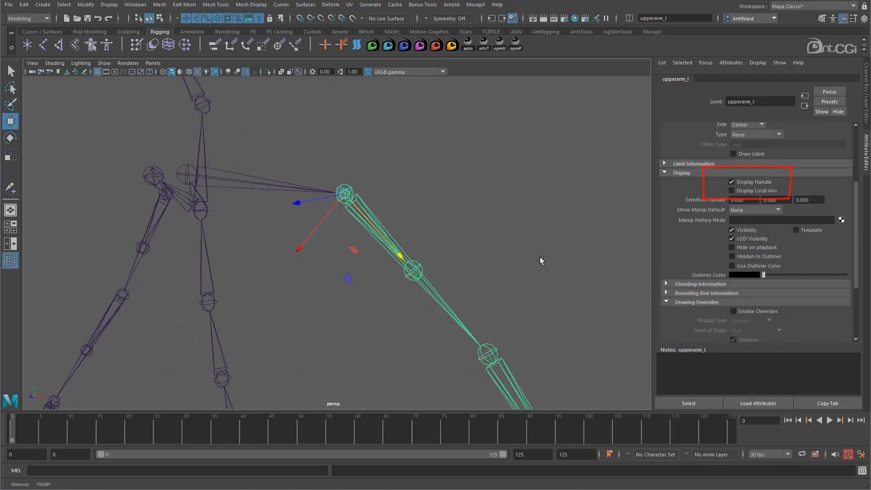
click(762, 186)
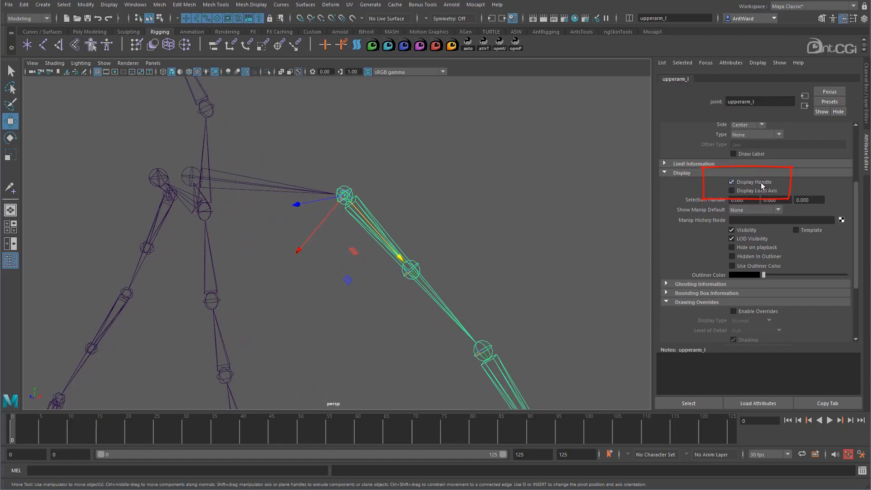
alt+right_drag(540, 259, 416, 220)
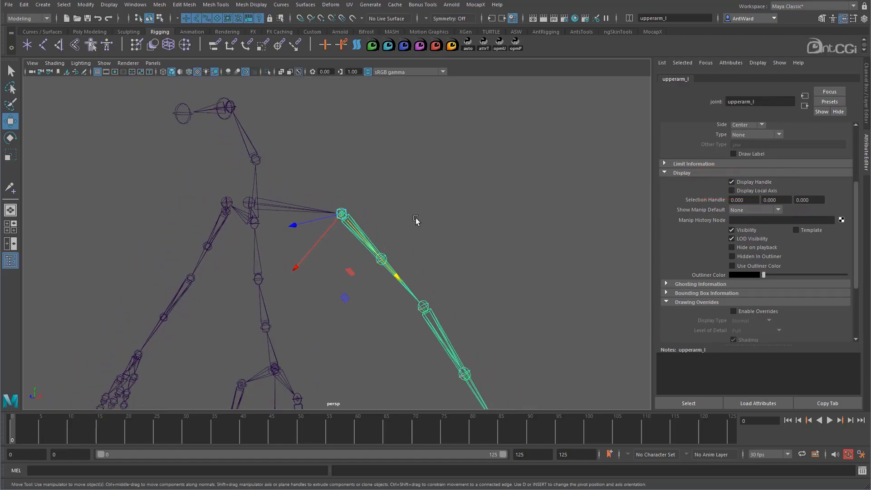
- Offset the upper arm's selection handle to about -14.222 in X using handle component selection, then return to object selection mode
alt+middle_drag(416, 220, 398, 241)
click(480, 236)
alt+drag(338, 290, 379, 293)
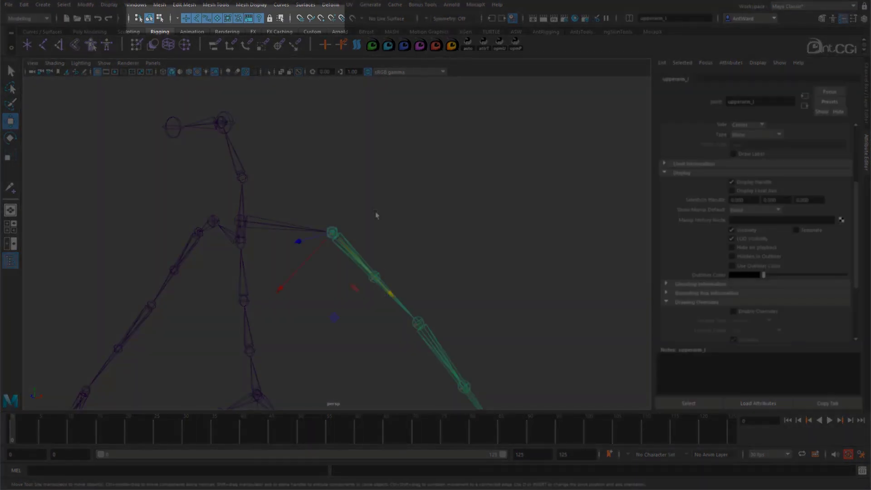
key(F8)
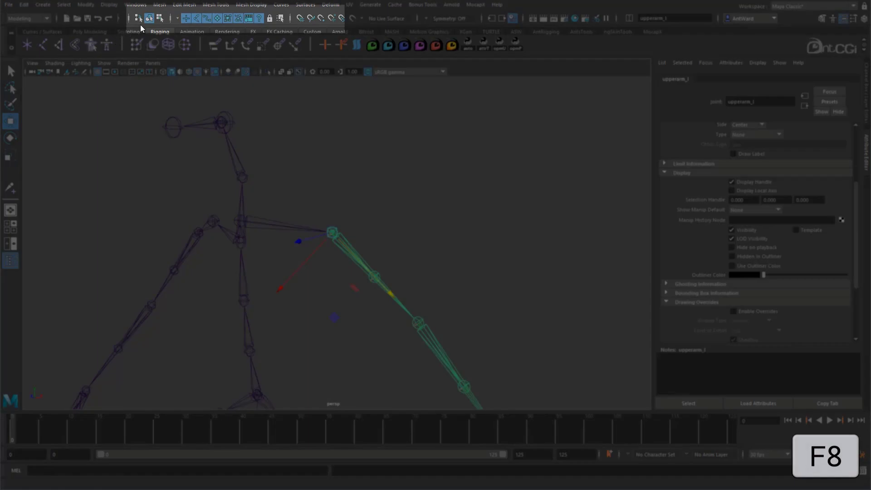
click(160, 18)
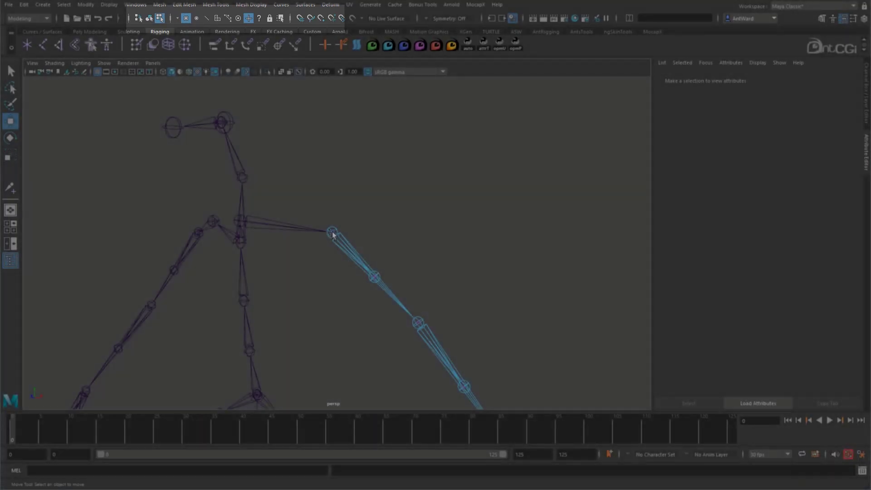
mouse_move(349, 222)
mouse_down()
mouse_move(308, 268)
mouse_move(342, 229)
mouse_up()
click(149, 18)
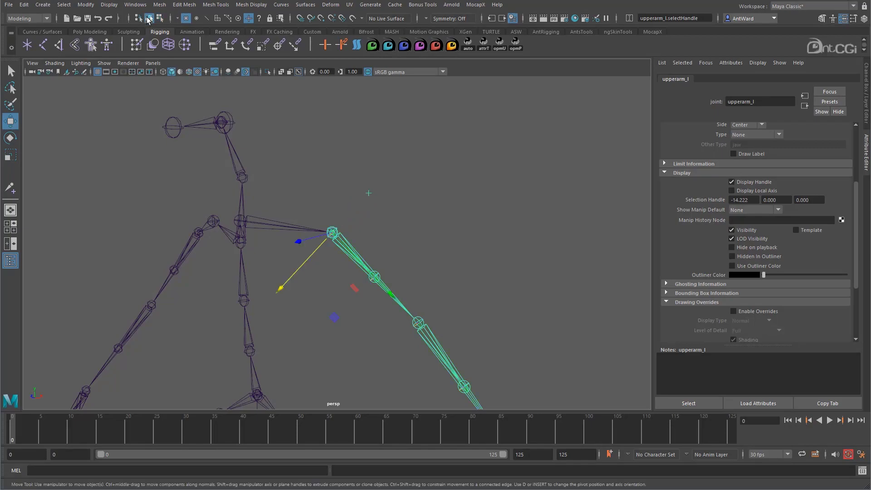
- Select the left upper arm joint by its offset selection handle and try the Rotate tool on it
alt+drag(494, 244, 435, 218)
click(320, 336)
alt+drag(321, 336, 362, 328)
drag(367, 182, 403, 211)
key(e)
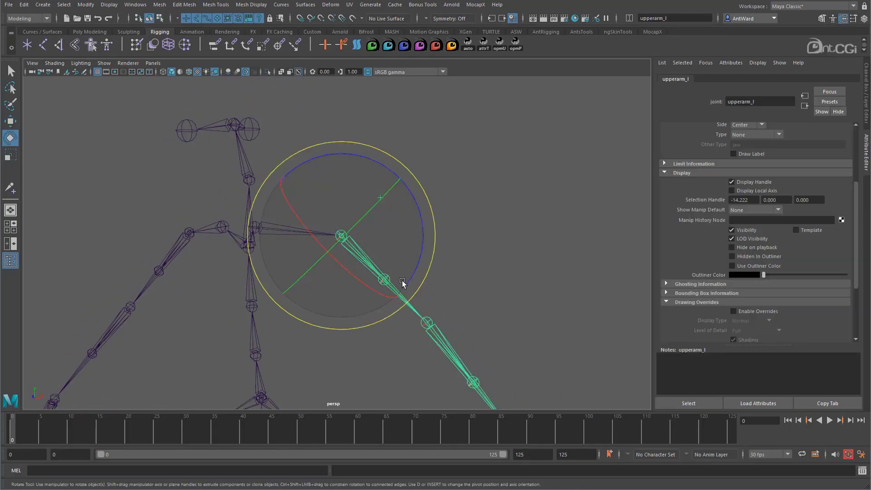
alt+drag(340, 297, 338, 218)
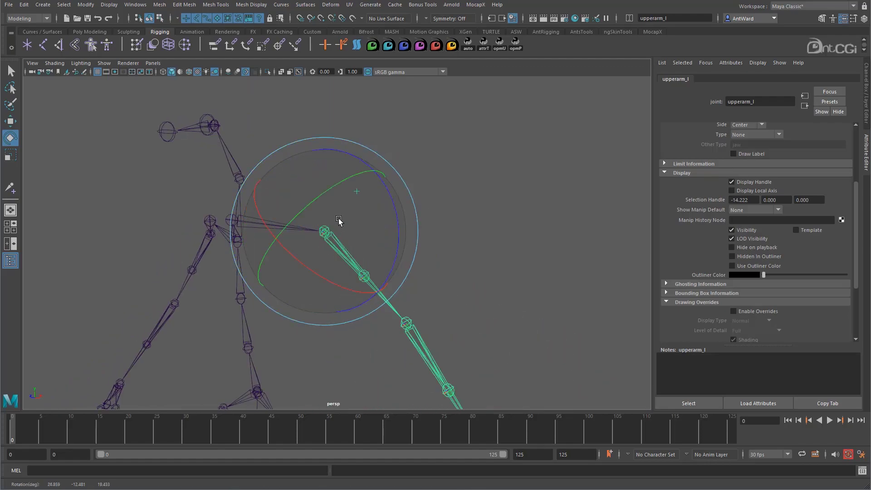
alt+drag(441, 286, 486, 270)
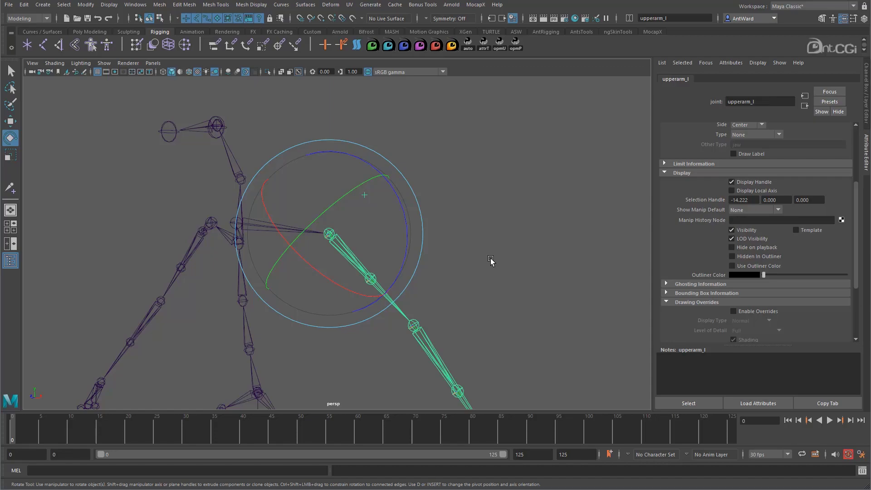
- Clear the joint selection and bring back the channel box
click(491, 260)
click(866, 77)
alt+drag(456, 272, 313, 269)
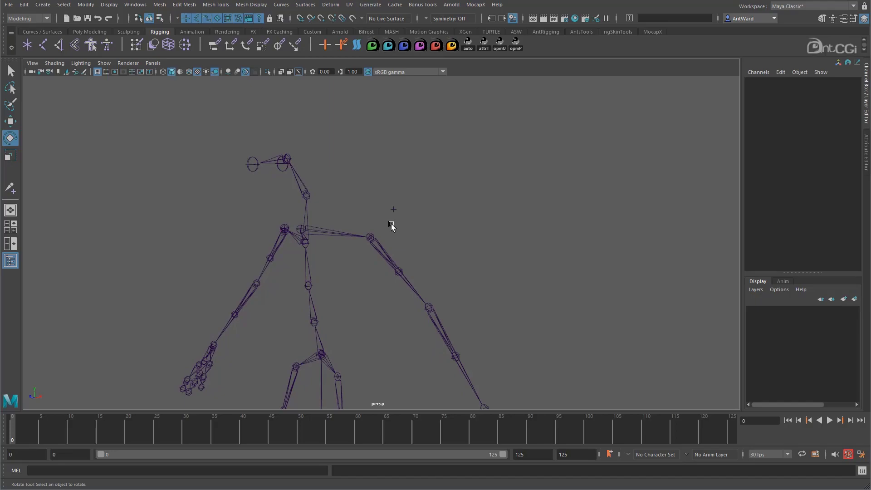
alt+drag(294, 132, 301, 128)
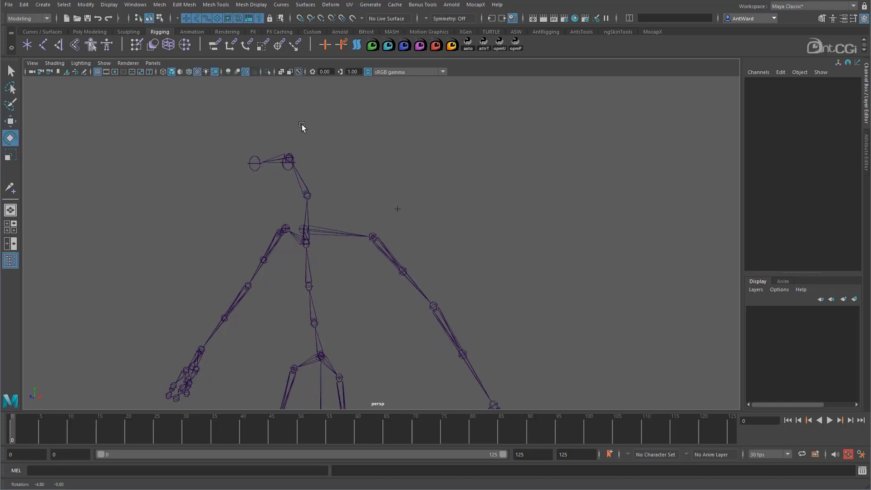
- Hide joints in the perspective view, then show all object types again
click(104, 63)
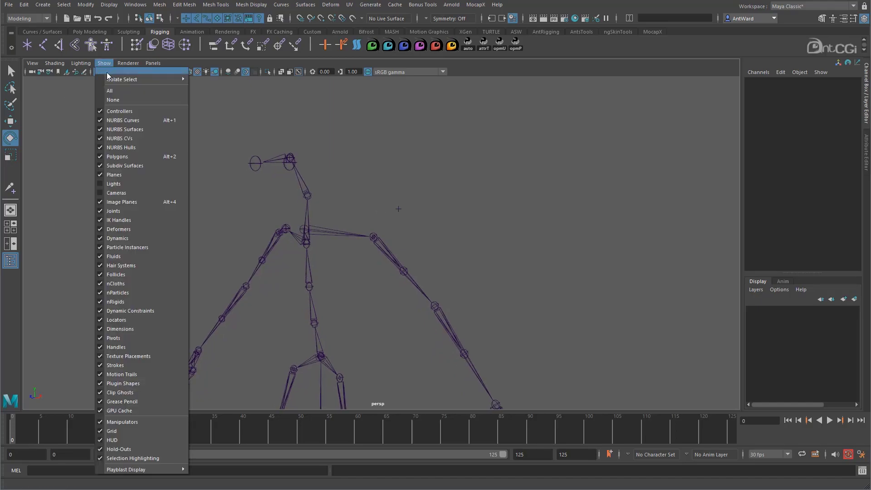
click(126, 212)
click(107, 64)
click(111, 92)
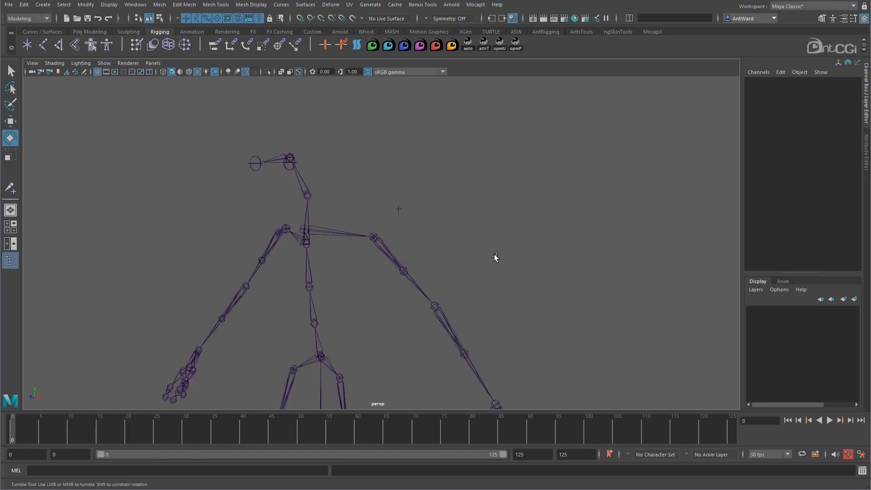
- Set the left upper arm joint's Visibility to off, then restore it to on
alt+drag(495, 257, 423, 287)
click(423, 287)
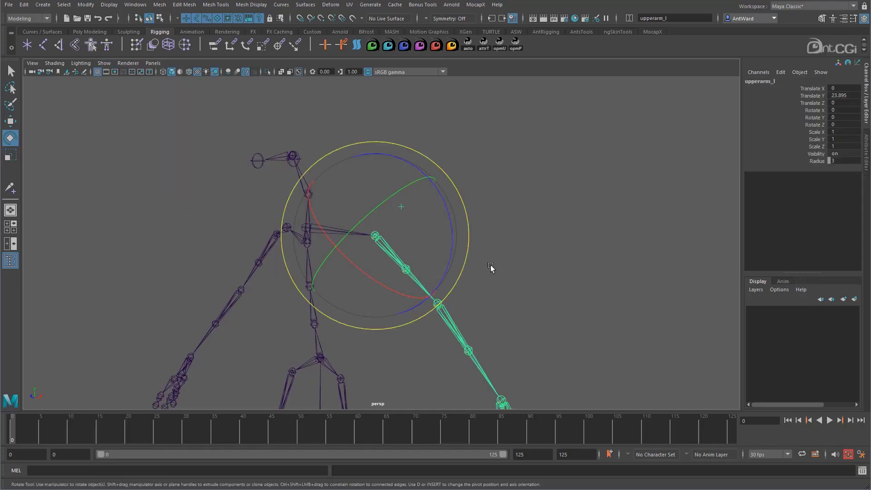
click(816, 154)
middle_drag(602, 207, 532, 206)
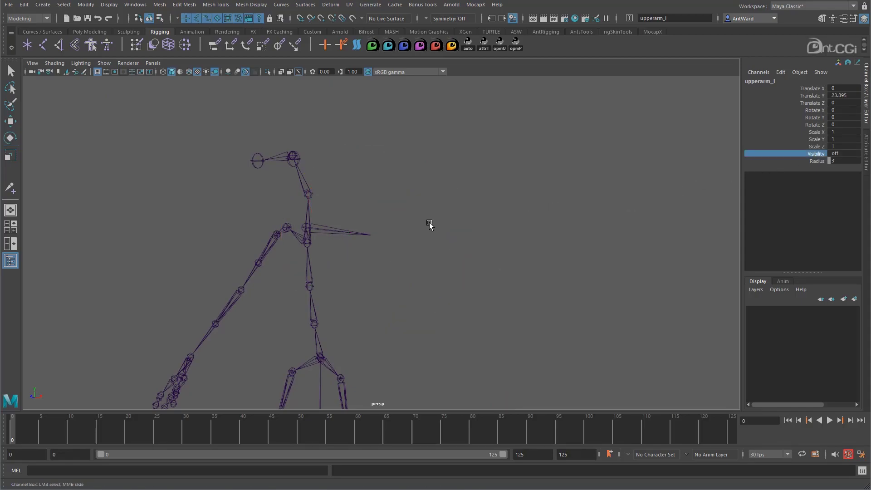
middle_drag(429, 224, 431, 225)
mouse_move(480, 233)
alt+mouse_down()
mouse_move(453, 238)
mouse_move(468, 237)
alt+mouse_up()
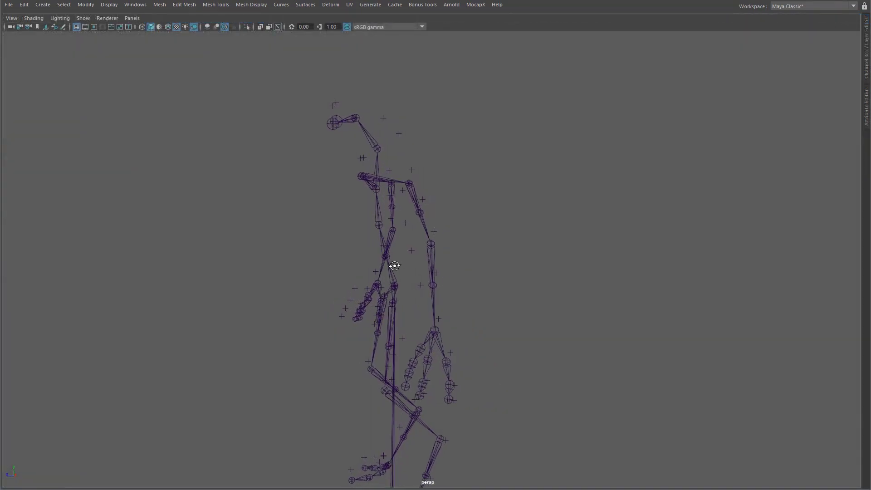
- Select the upper spine and left arm joints in turn by their offset selection handles
mouse_move(391, 268)
alt+mouse_down()
mouse_move(320, 266)
mouse_move(401, 255)
mouse_move(391, 263)
alt+mouse_up()
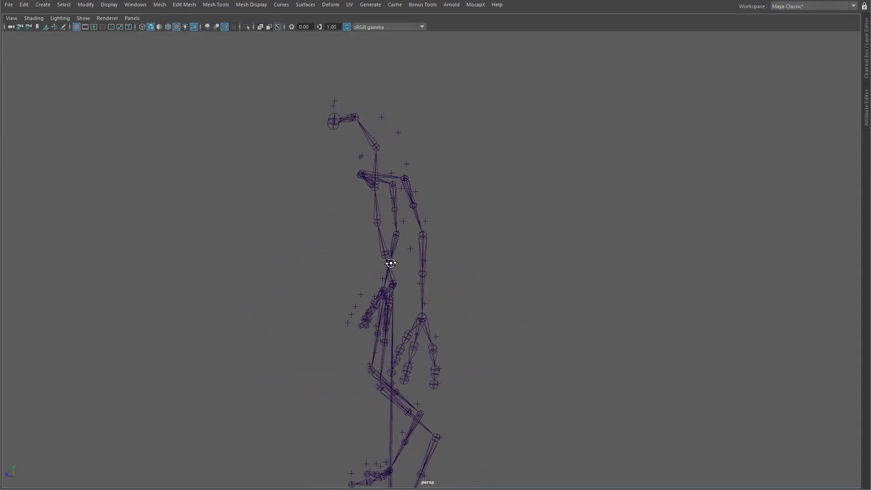
click(403, 219)
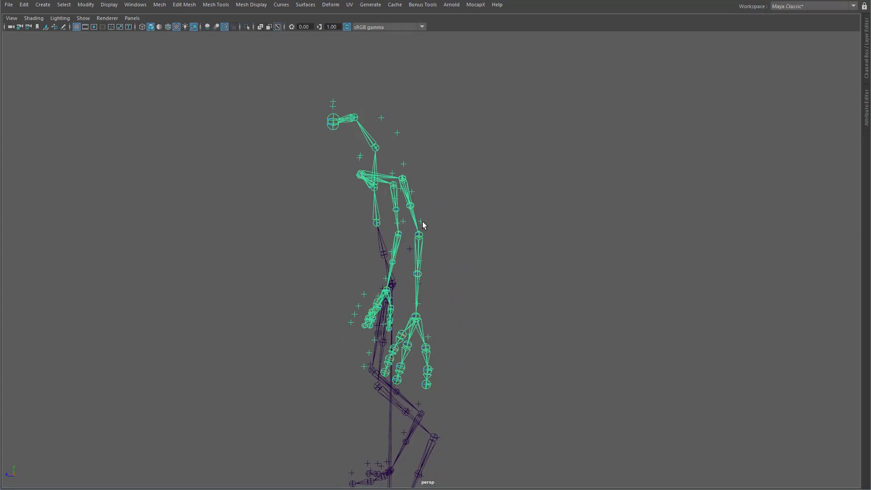
click(422, 223)
click(418, 220)
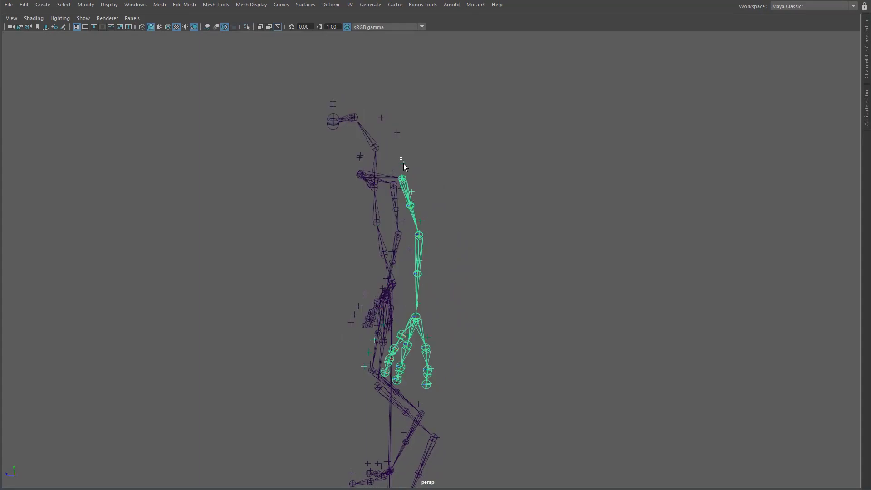
click(399, 234)
alt+drag(399, 234, 441, 243)
alt+middle_drag(443, 311, 439, 263)
alt+drag(388, 266, 412, 272)
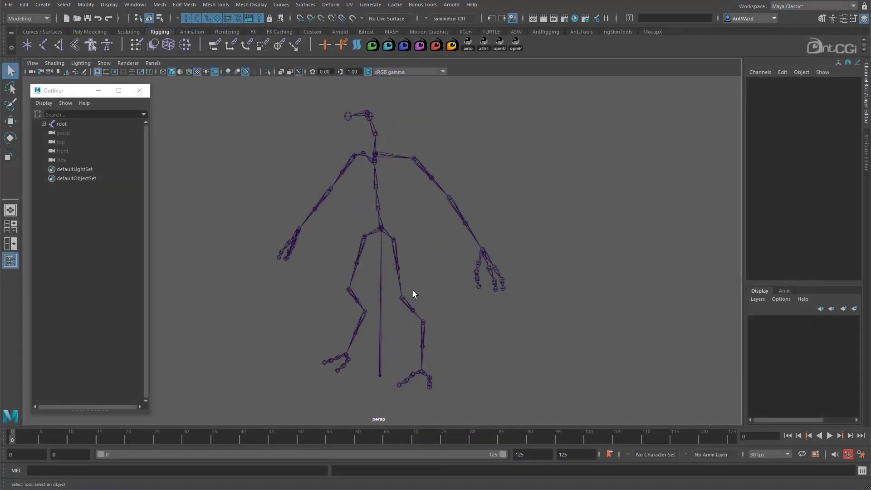
alt+drag(413, 290, 435, 279)
alt+middle_drag(397, 255, 380, 319)
alt+right_drag(380, 320, 480, 257)
alt+drag(480, 257, 345, 234)
alt+middle_drag(344, 234, 358, 284)
- Create an annotation reading "Head" from the neck joint below the head
alt+right_drag(391, 276, 486, 267)
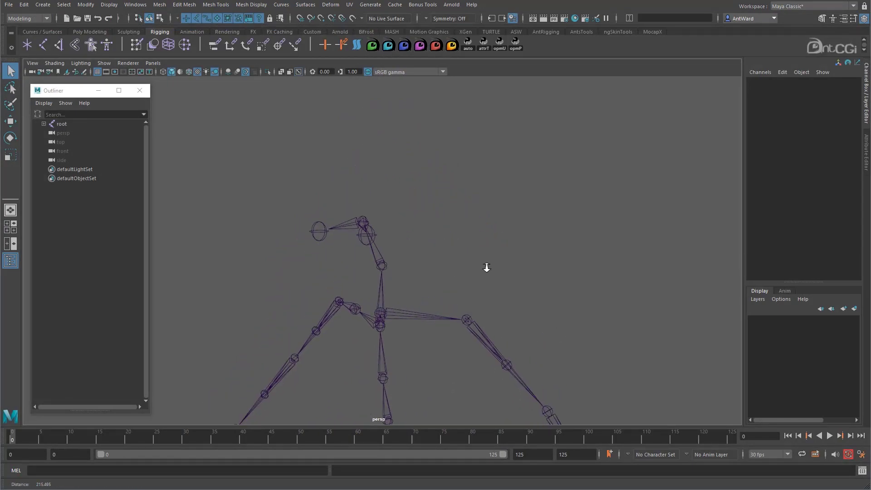
click(382, 258)
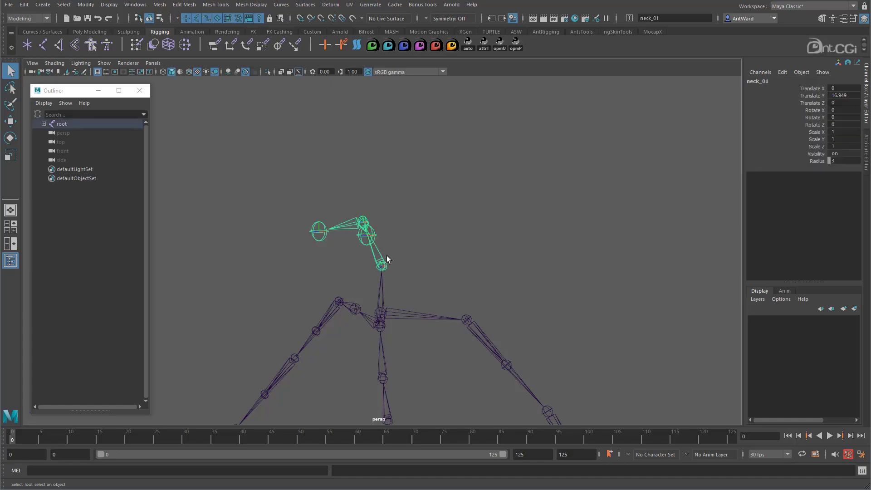
click(43, 5)
click(67, 155)
text(Head)
click(440, 284)
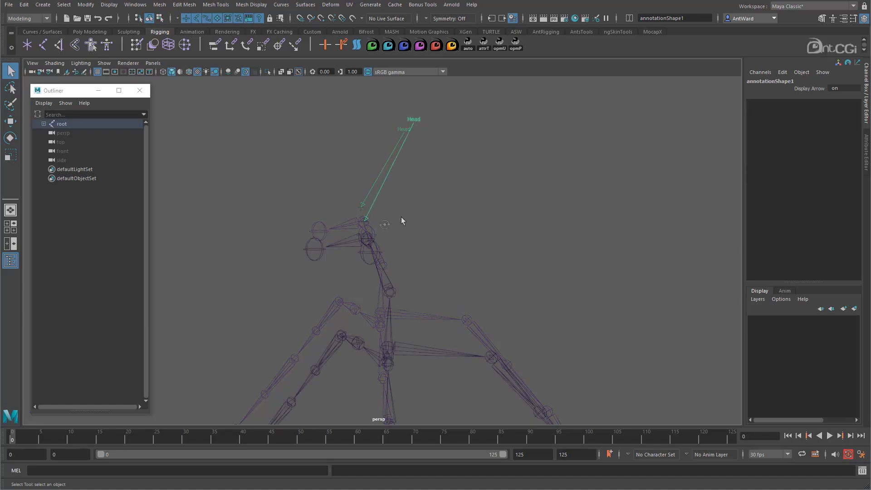
- Move the Head annotation out beside the skeleton's head, to about X 29.2, Y 14.1, Z 14.7
click(378, 226)
click(365, 223)
key(w)
mouse_move(368, 225)
mouse_down()
mouse_move(403, 291)
mouse_move(392, 298)
mouse_up()
click(455, 214)
click(450, 210)
mouse_move(451, 210)
mouse_down()
mouse_move(462, 231)
mouse_move(508, 218)
mouse_move(455, 272)
mouse_move(486, 240)
mouse_up()
- Reveal the selected annotation in the Outliner hierarchy, widen the Outliner and select annotation1 there
right_click(37, 260)
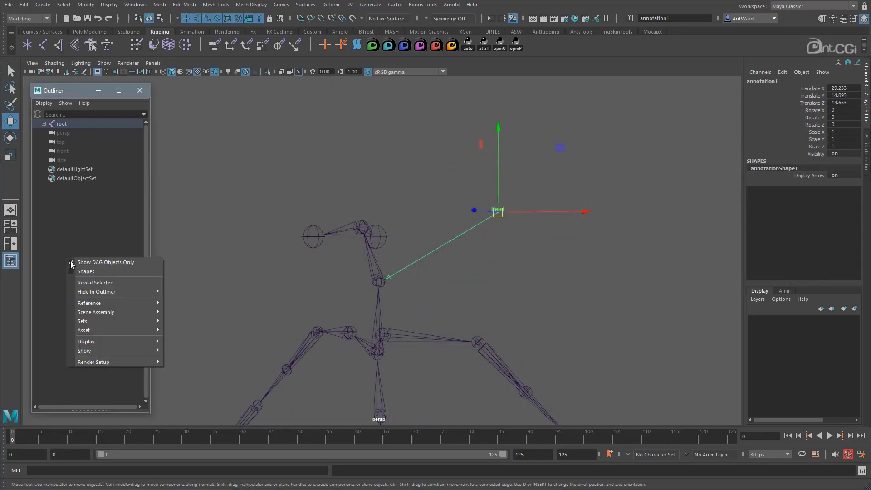
click(86, 282)
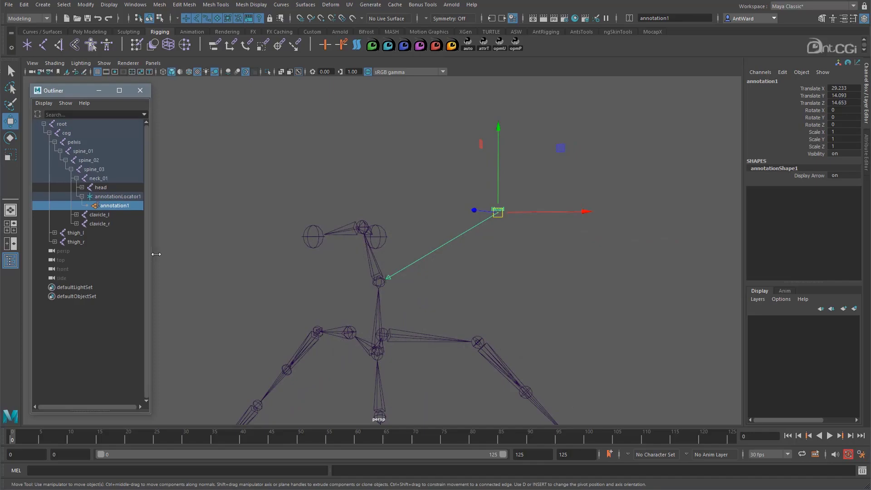
drag(150, 254, 196, 254)
click(109, 206)
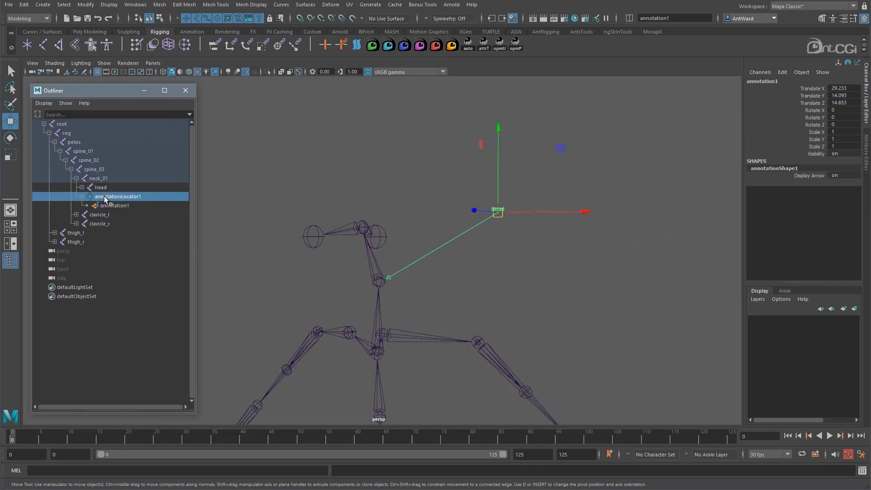
- Change the annotation's text to Head_Joint and turn off its display arrow
click(865, 144)
click(747, 137)
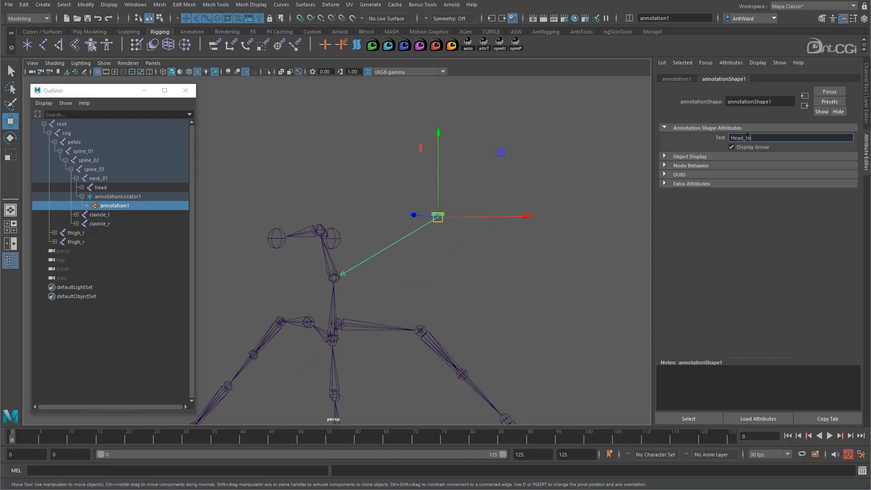
text(_Joint)
key(Return)
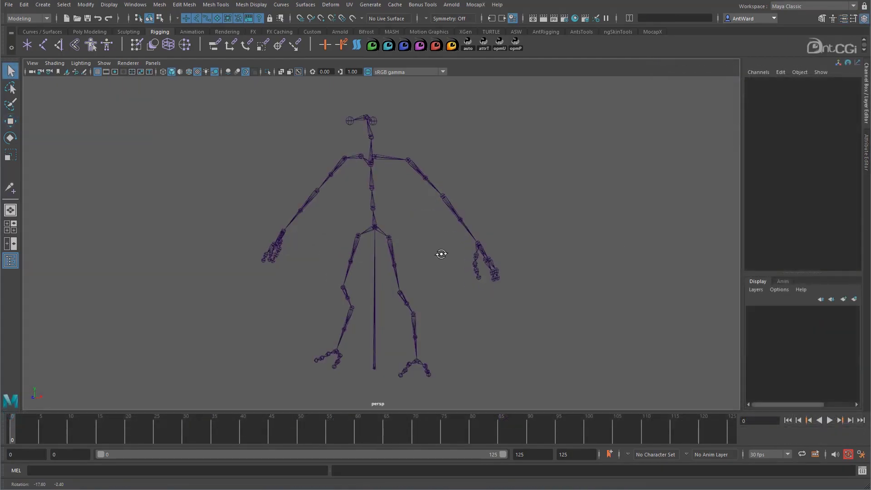
alt+drag(443, 252, 419, 254)
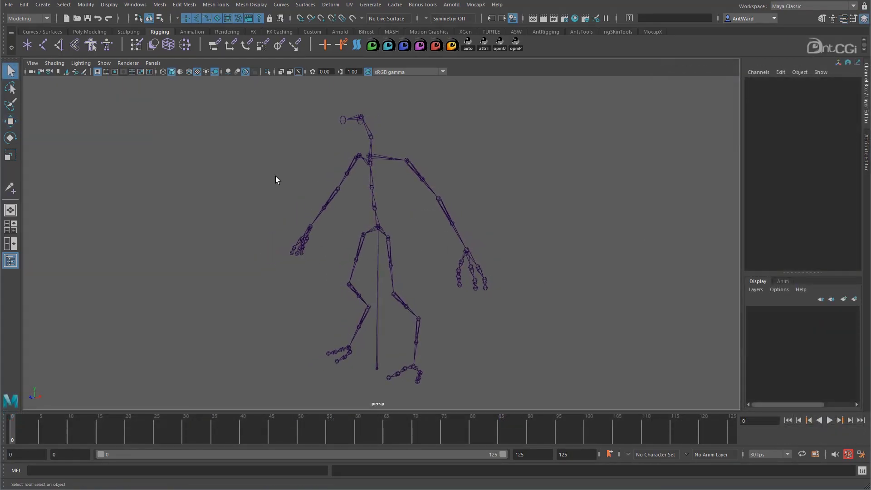
- Detach the skeleton's Joint Labelling commands into a floating window and show the labels on all joints
key(space)
click(221, 208)
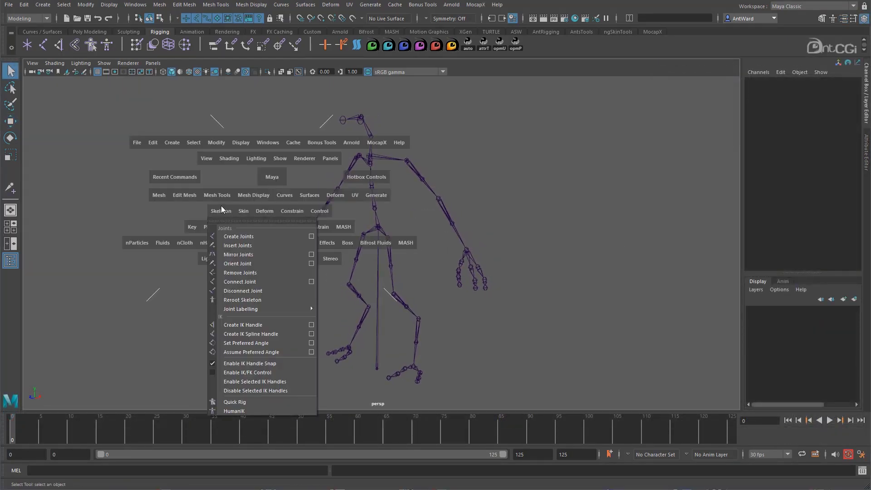
mouse_move(242, 310)
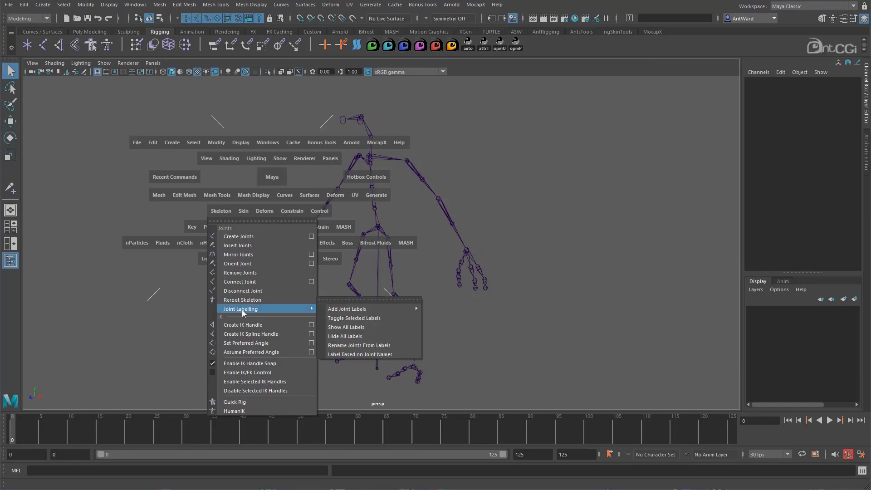
click(339, 300)
drag(367, 287, 200, 161)
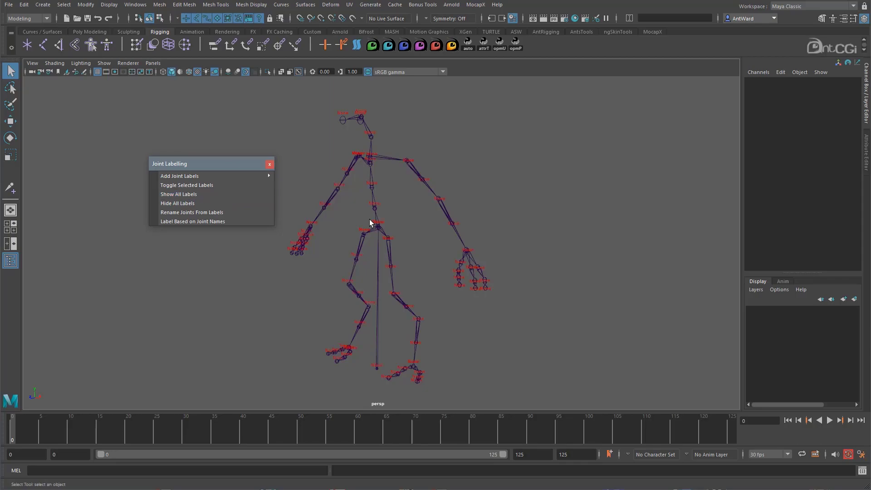
alt+right_drag(338, 223, 371, 224)
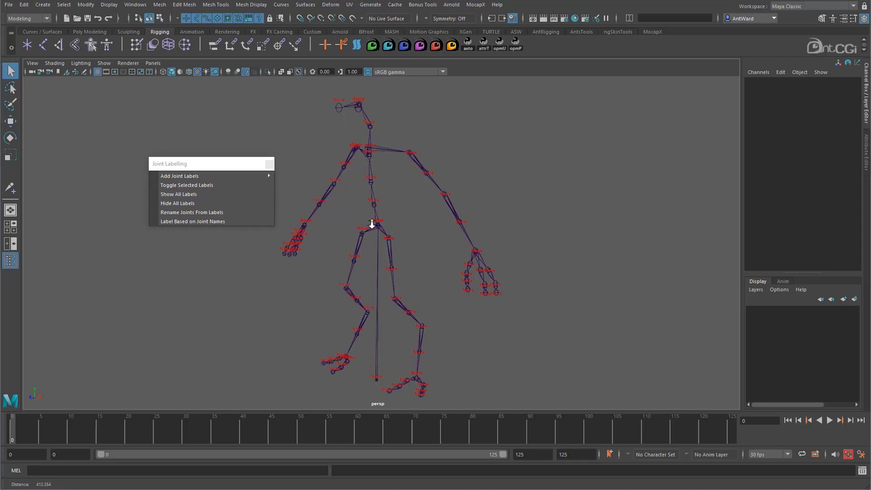
- Select the neck_01 joint and label it as Head
alt+drag(400, 227, 400, 235)
alt+drag(343, 169, 390, 212)
click(366, 200)
mouse_move(228, 178)
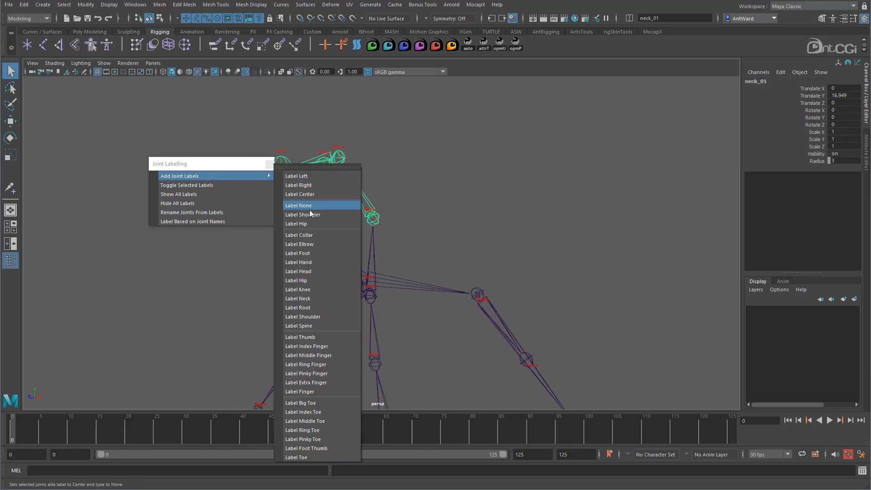
click(310, 271)
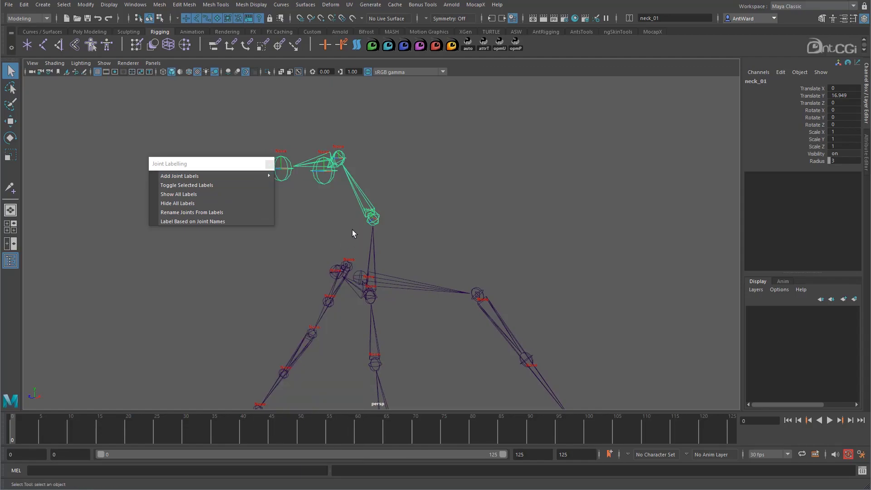
- Examine the Head label on the neck joint and show the joint's labelling attributes
alt+drag(352, 229, 360, 218)
alt+right_drag(360, 218, 592, 221)
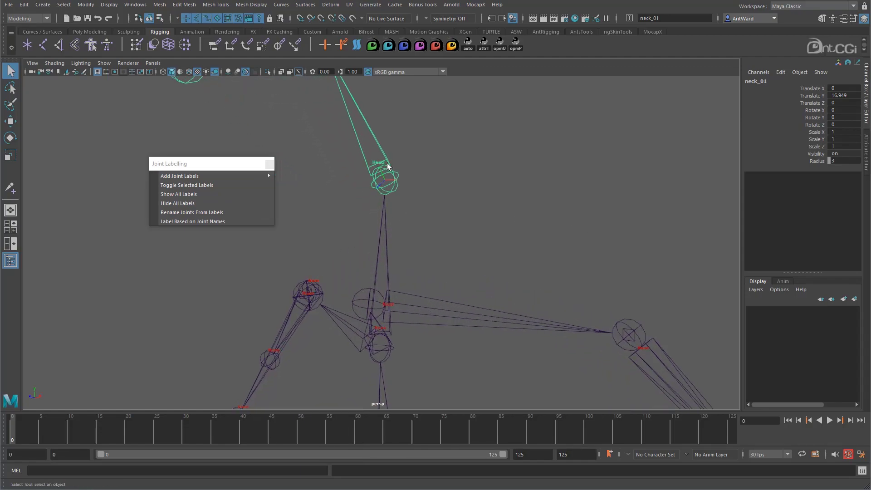
alt+right_drag(609, 227, 429, 320)
alt+middle_drag(371, 192, 383, 213)
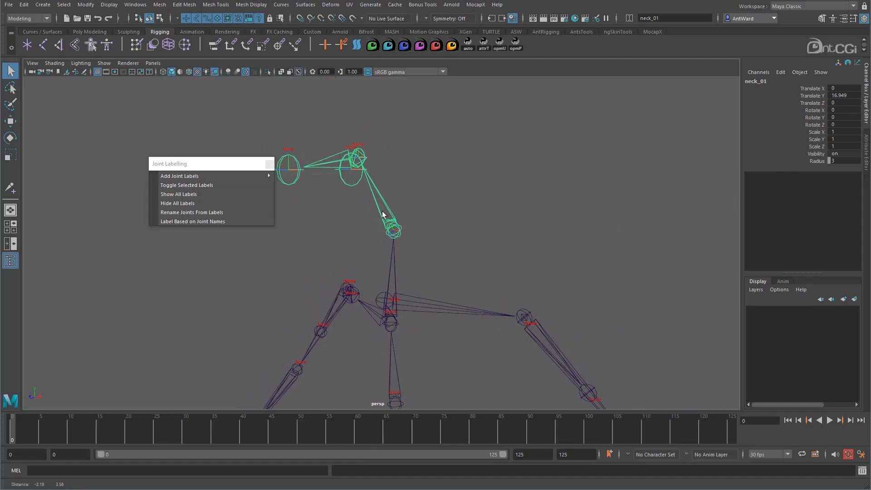
click(866, 148)
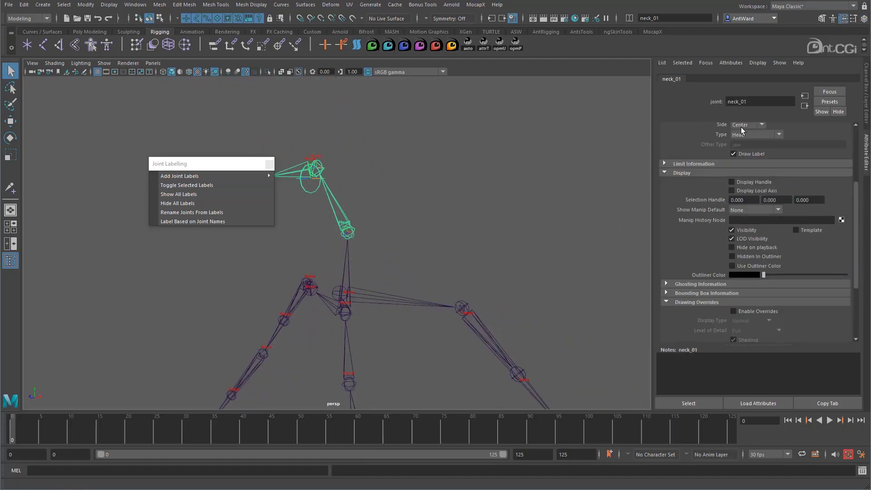
scroll(706, 192, up, 4)
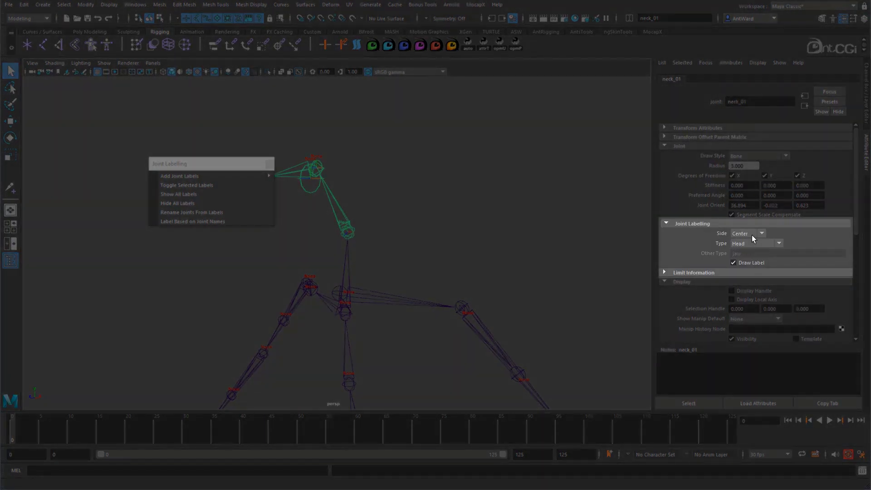
- Try the Left side setting on the neck joint's label, then restore the side to Center
click(752, 235)
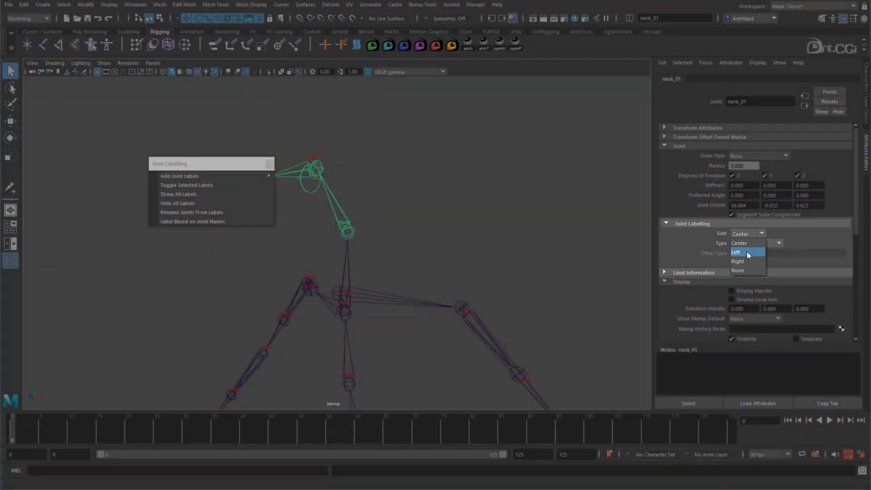
click(747, 250)
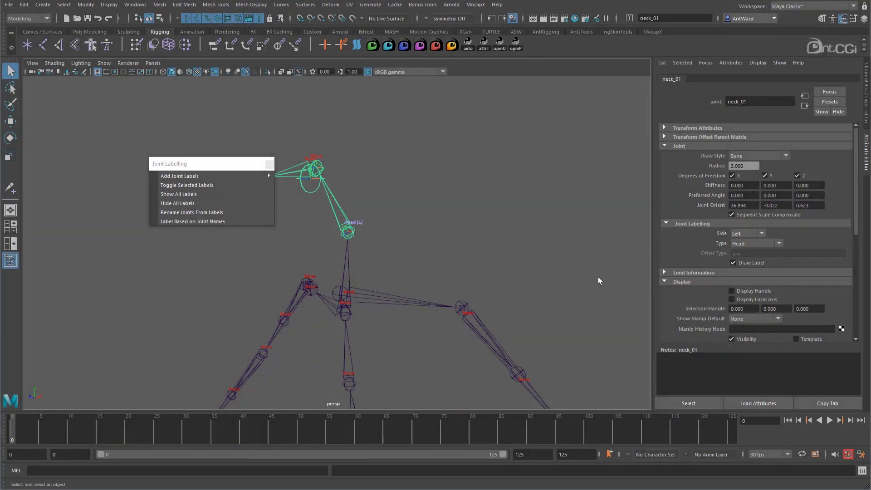
click(744, 234)
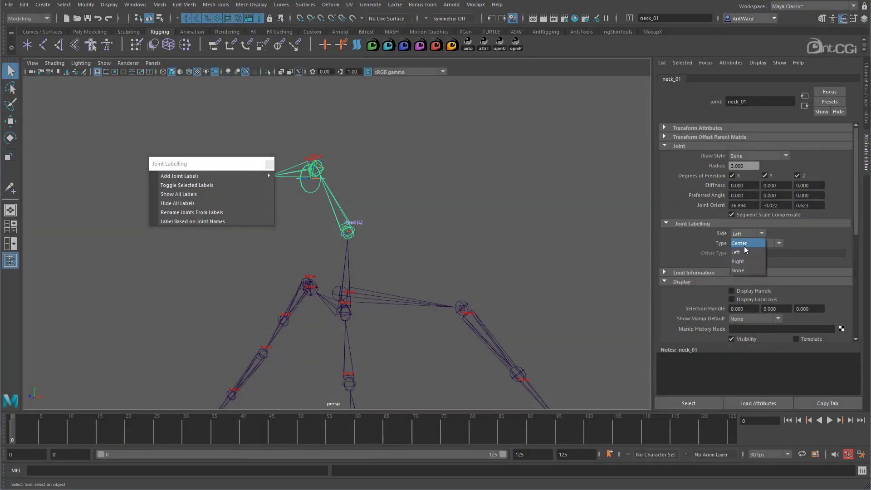
click(744, 261)
click(744, 245)
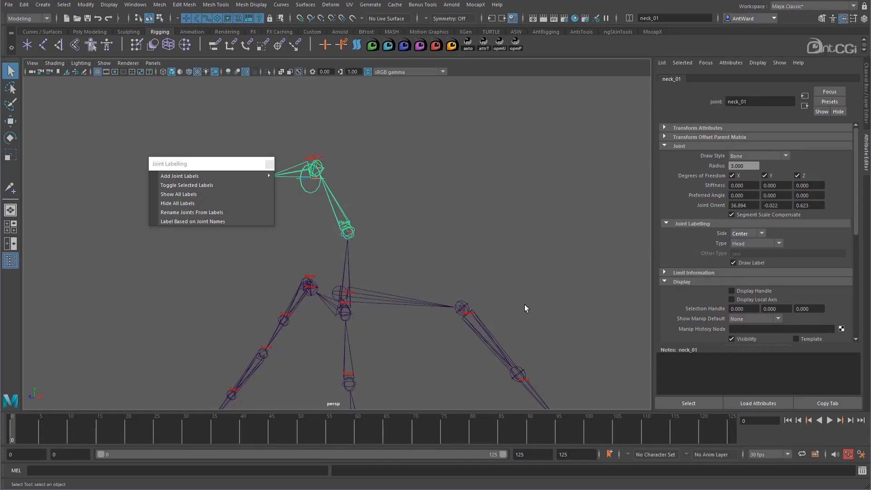
- Label the lowerarm_l joint with side Left and type Elbow
alt+drag(525, 304, 529, 315)
alt+right_drag(517, 323, 468, 322)
alt+middle_drag(468, 321, 447, 248)
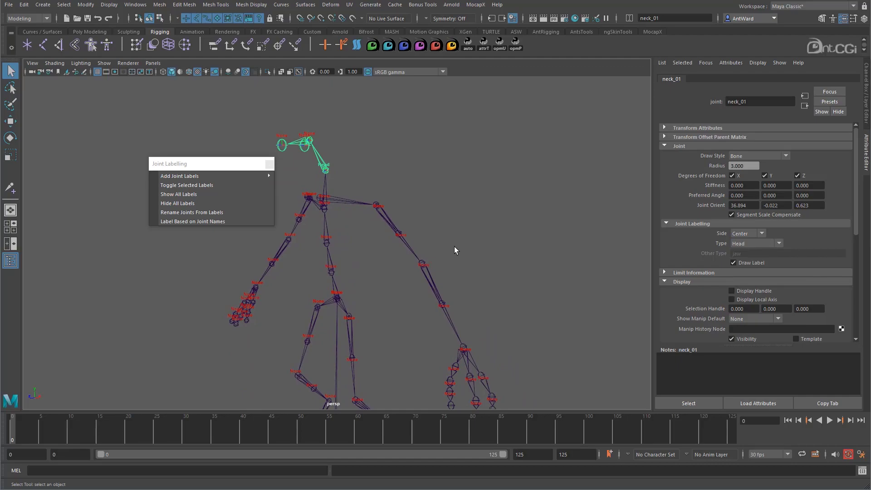
alt+right_drag(455, 247, 515, 322)
click(511, 320)
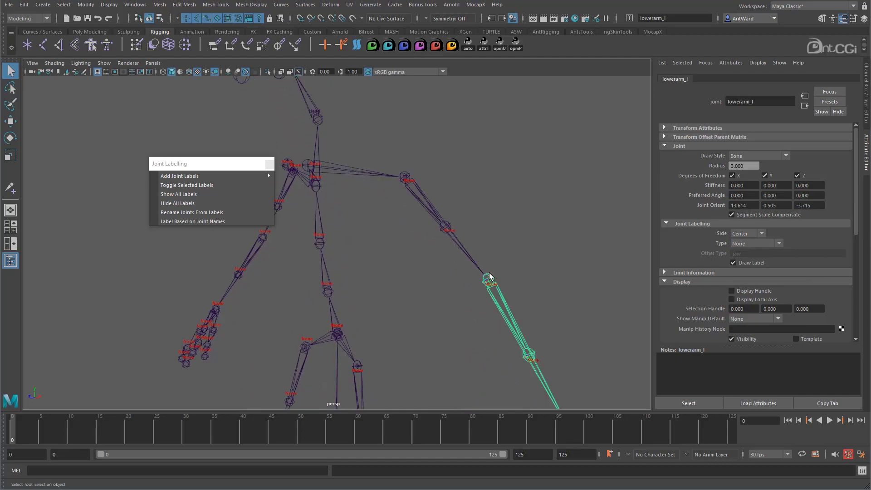
click(742, 234)
click(742, 253)
click(752, 242)
scroll(755, 291, down, 1)
click(738, 325)
scroll(481, 291, up, 3)
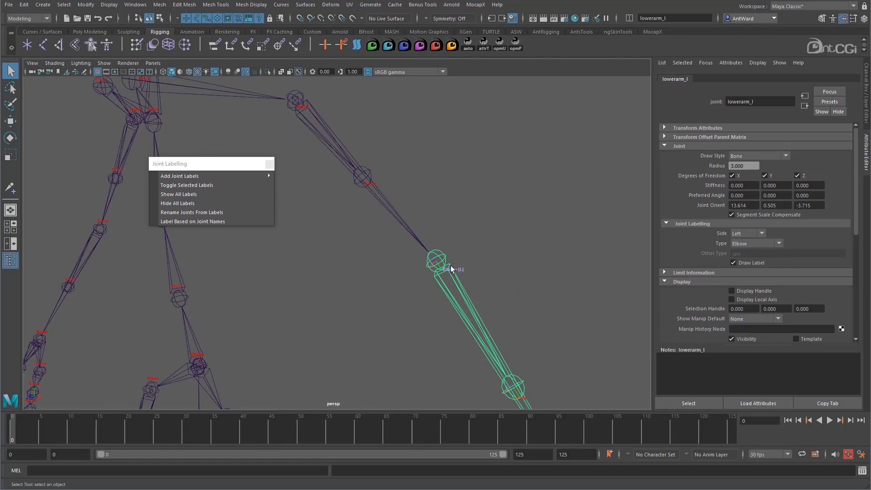
scroll(349, 254, down, 5)
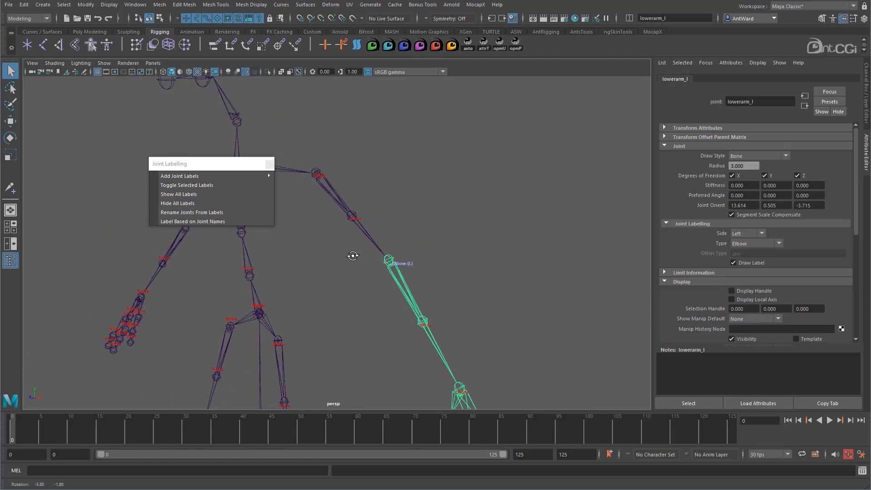
- Label the upperarm_l joint as Shoulder and apply the Left side label to the whole arm chain
click(364, 230)
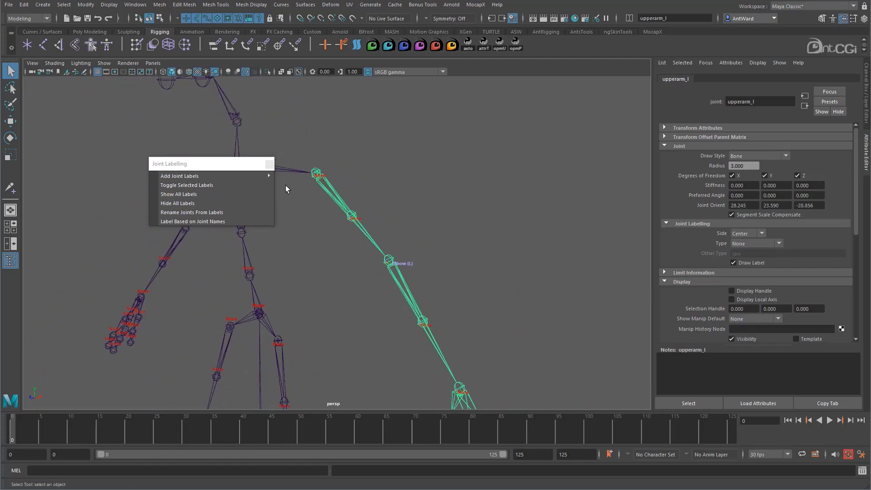
click(189, 176)
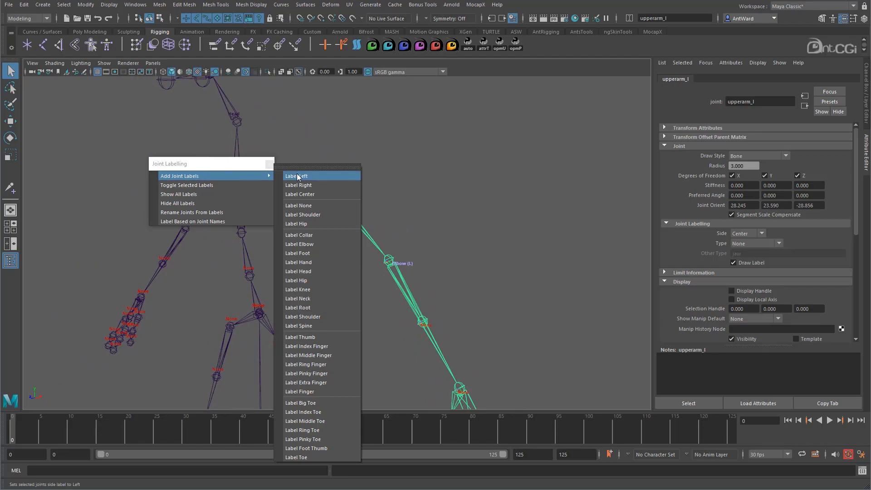
click(302, 316)
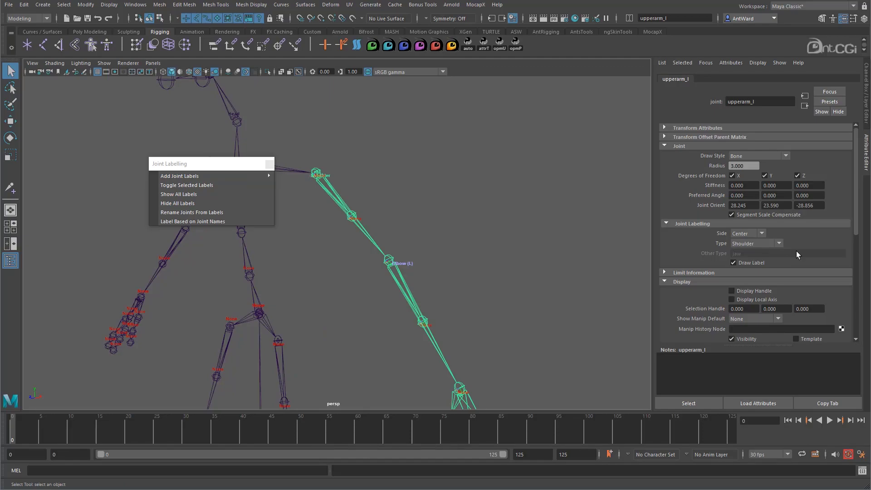
mouse_move(224, 173)
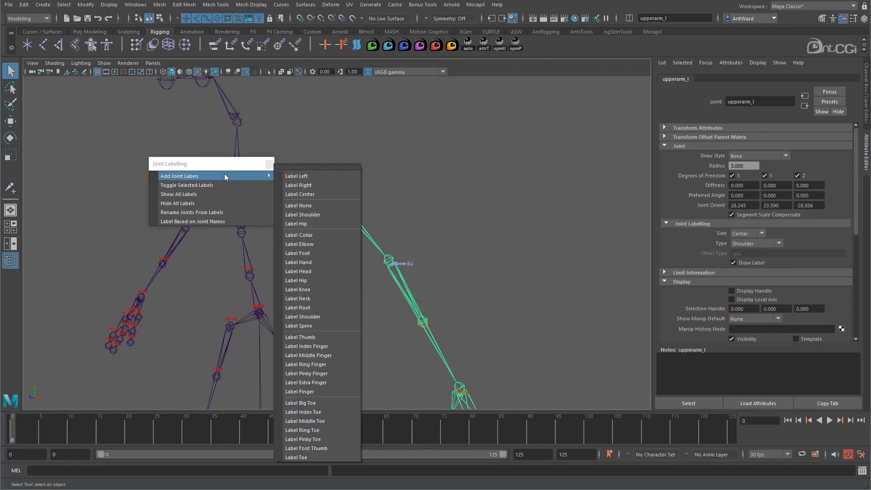
click(288, 177)
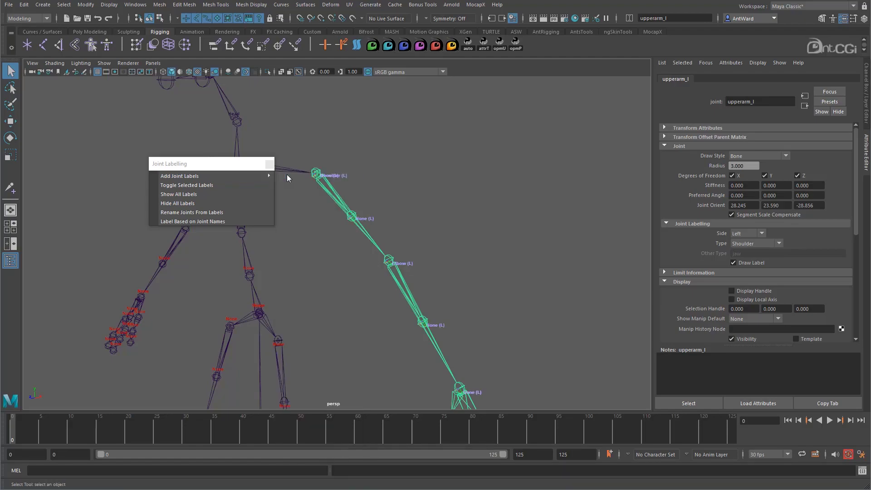
alt+right_drag(319, 213, 419, 213)
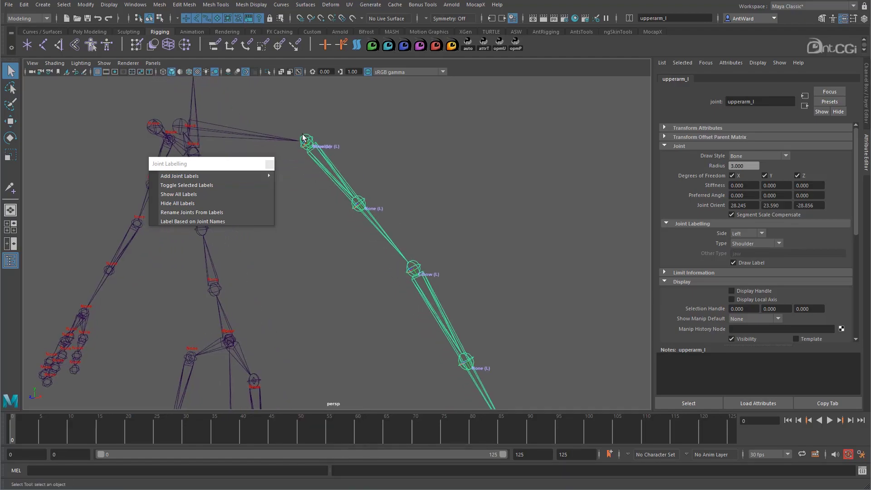
alt+right_drag(482, 311, 339, 340)
alt+drag(386, 236, 390, 235)
- Set the upperarm_twist_02_l joint's label type to Other with the custom text "twist"
click(352, 220)
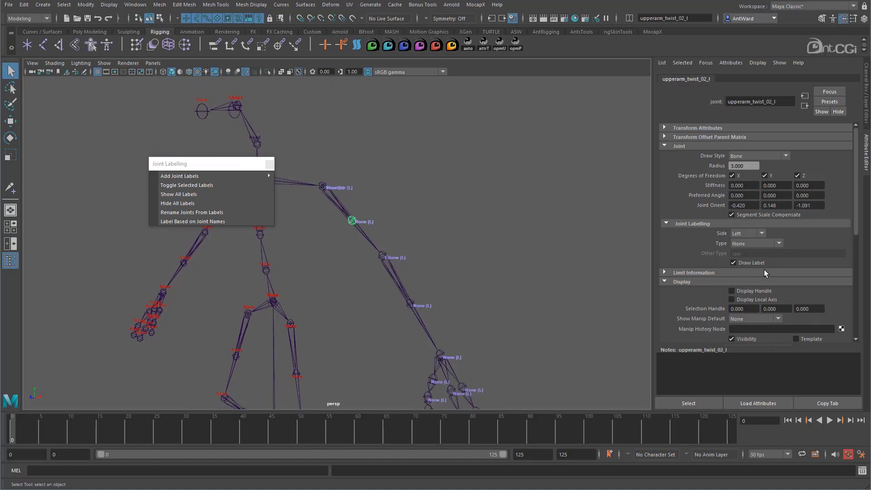
click(744, 243)
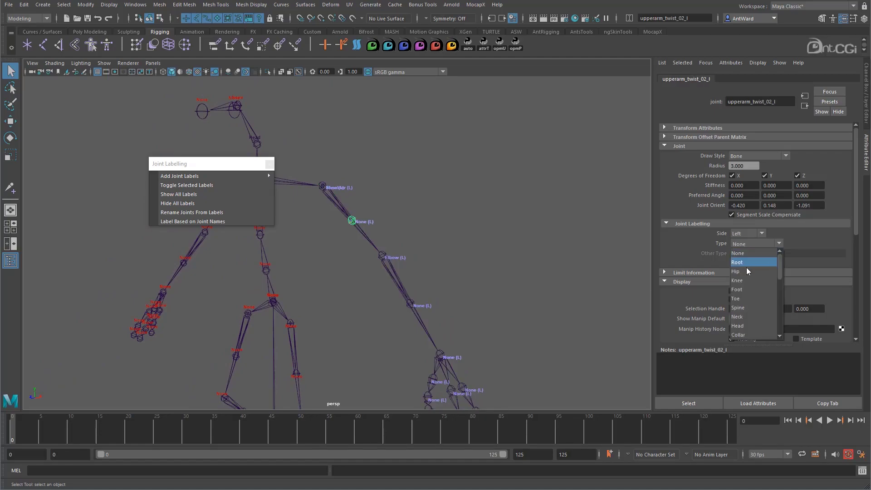
scroll(745, 304, down, 1)
scroll(745, 306, down, 1)
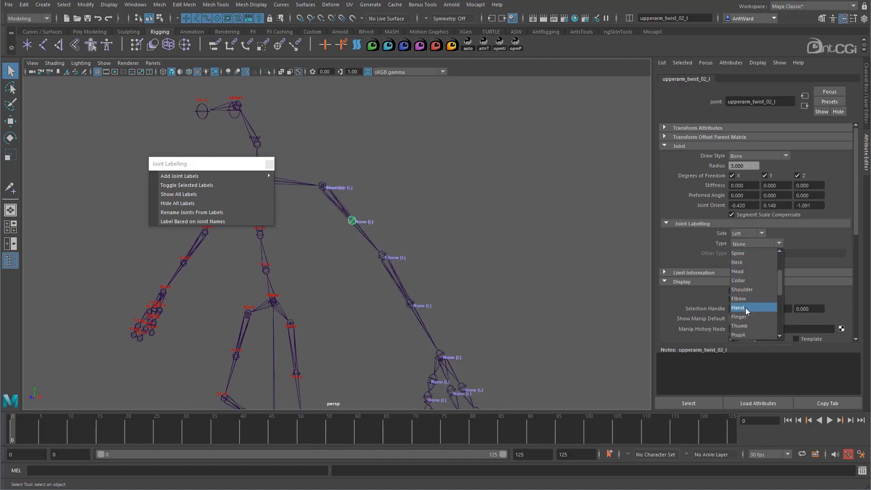
scroll(745, 307, down, 2)
click(742, 308)
double_click(735, 253)
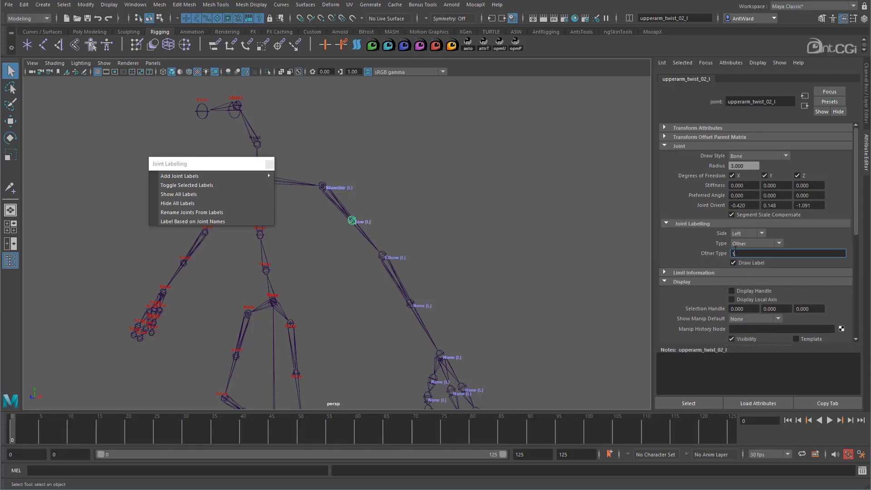
text(twist)
key(Return)
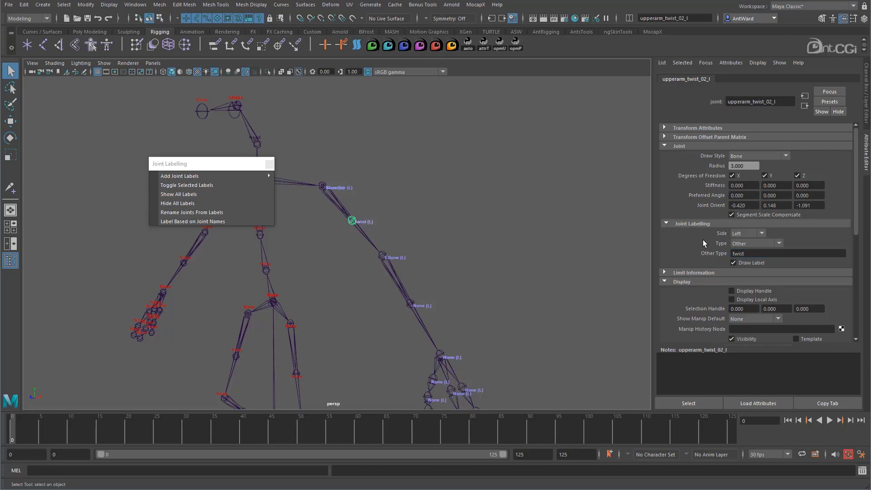
- Hide all joints in the viewport using its display filter, and show them again
alt+drag(438, 304, 457, 256)
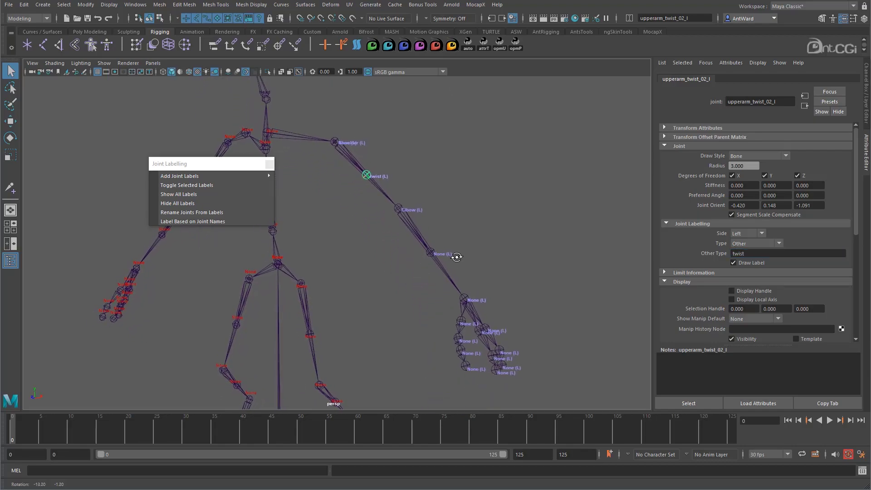
click(463, 201)
click(105, 64)
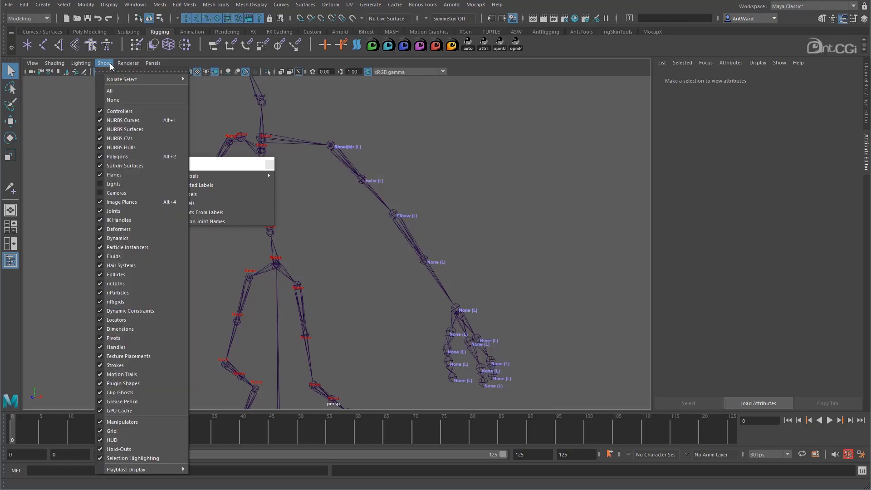
click(116, 212)
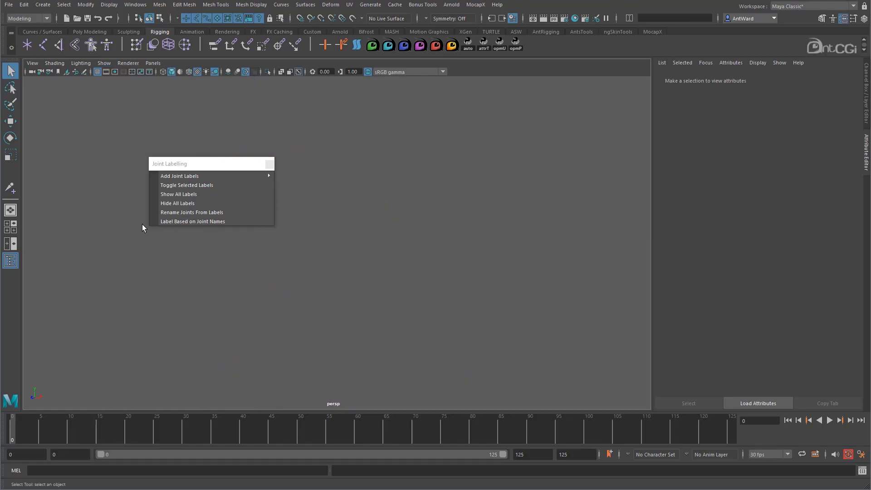
click(105, 64)
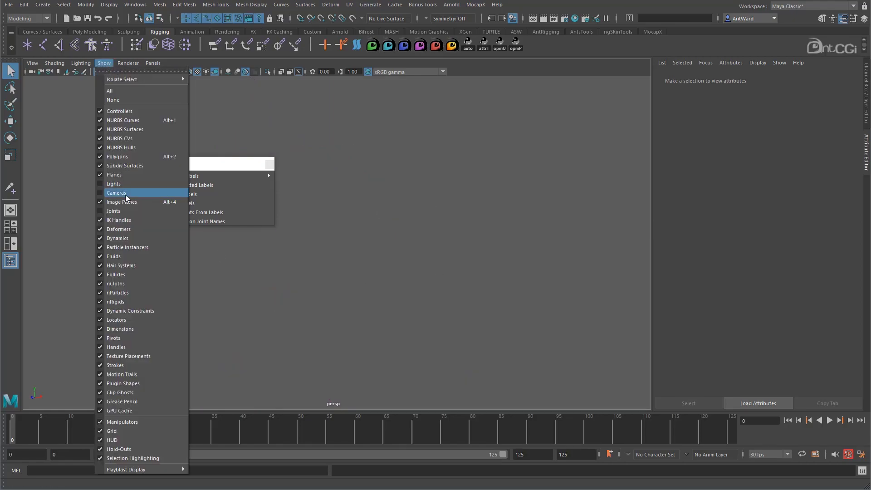
click(121, 211)
- Close the floating Joint Labelling menu
alt+drag(511, 312, 411, 235)
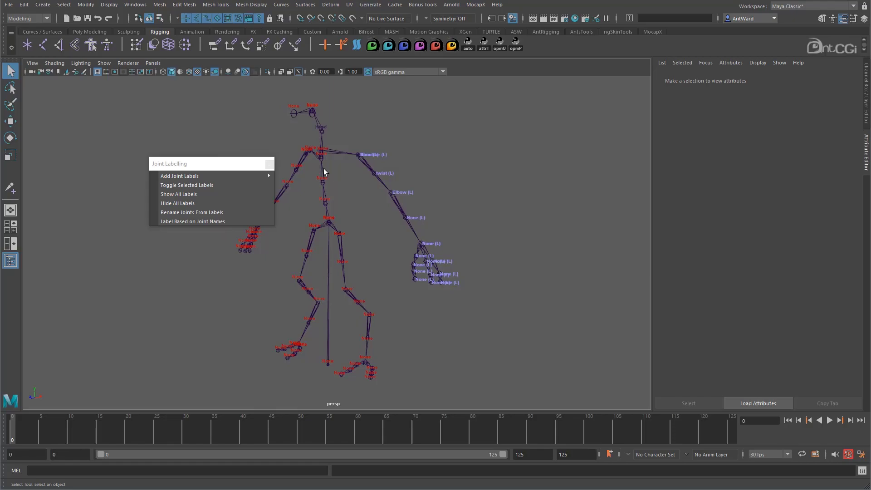
click(269, 165)
mouse_move(507, 195)
alt+mouse_down()
mouse_move(495, 196)
mouse_move(505, 192)
alt+mouse_up()
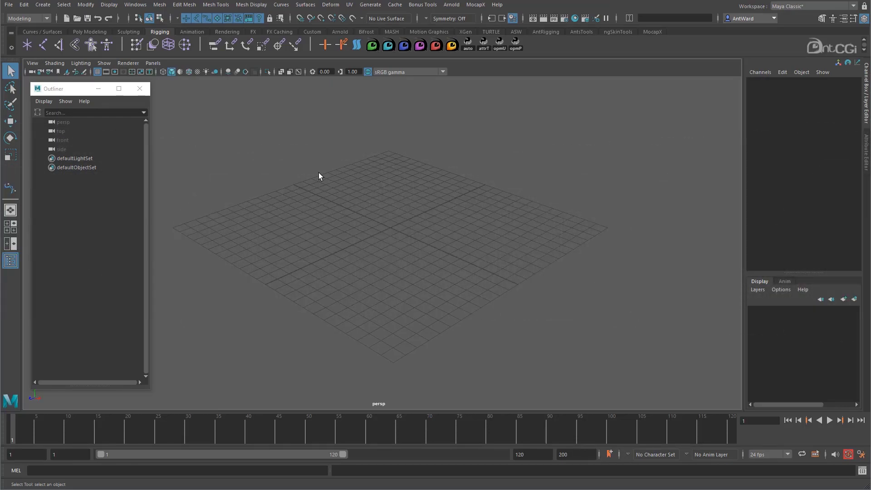
- Create a 3D type mesh with the default text in the empty scene
click(42, 5)
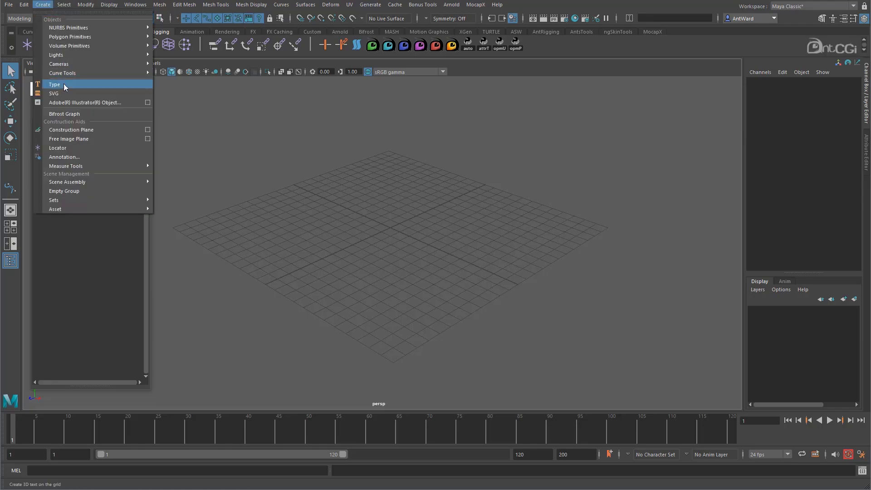
click(77, 84)
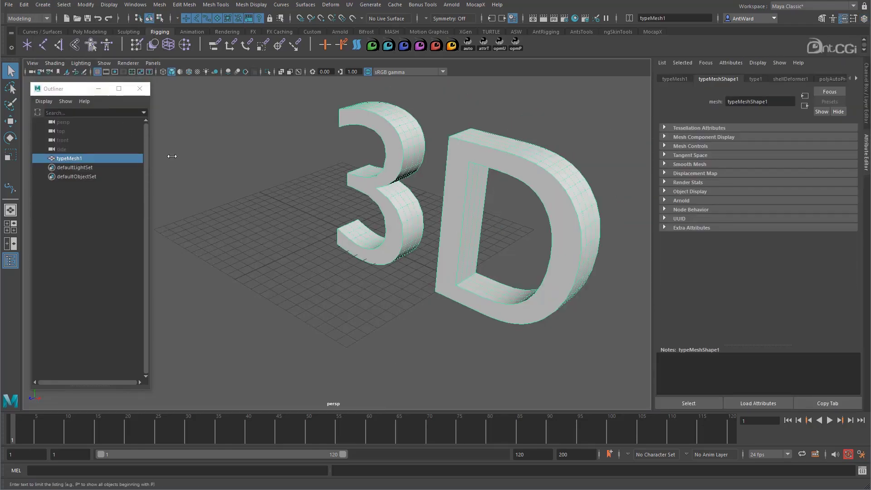
scroll(478, 239, down, 5)
alt+middle_drag(477, 235, 409, 217)
alt+drag(409, 217, 404, 218)
alt+right_drag(403, 218, 483, 213)
alt+middle_drag(484, 213, 469, 213)
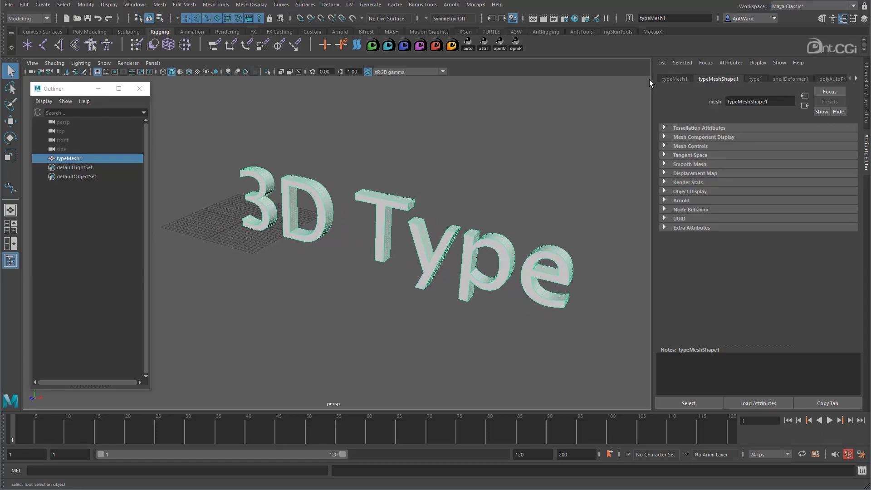
- Change the text of the 3D type mesh to antCGi
click(755, 78)
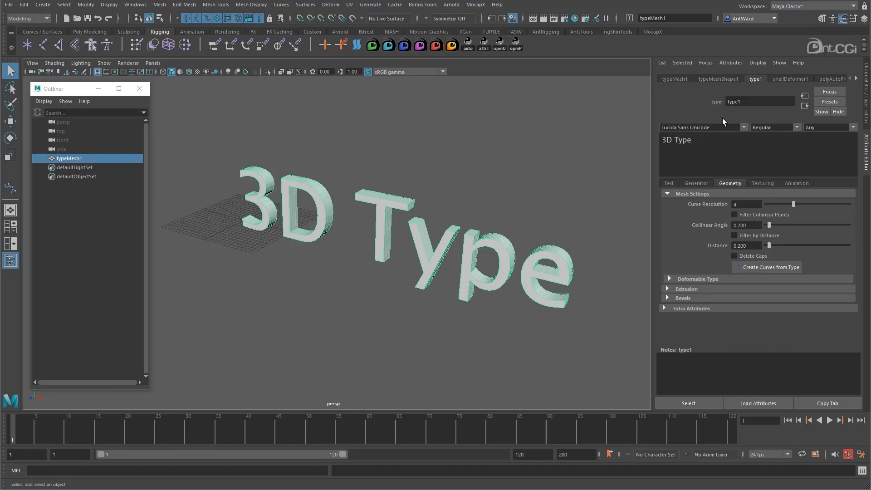
drag(692, 142, 661, 141)
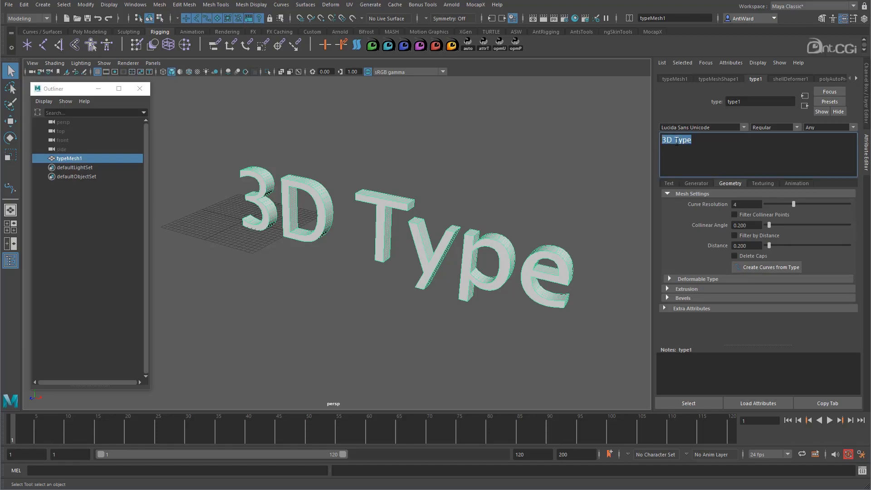
text(antCGi)
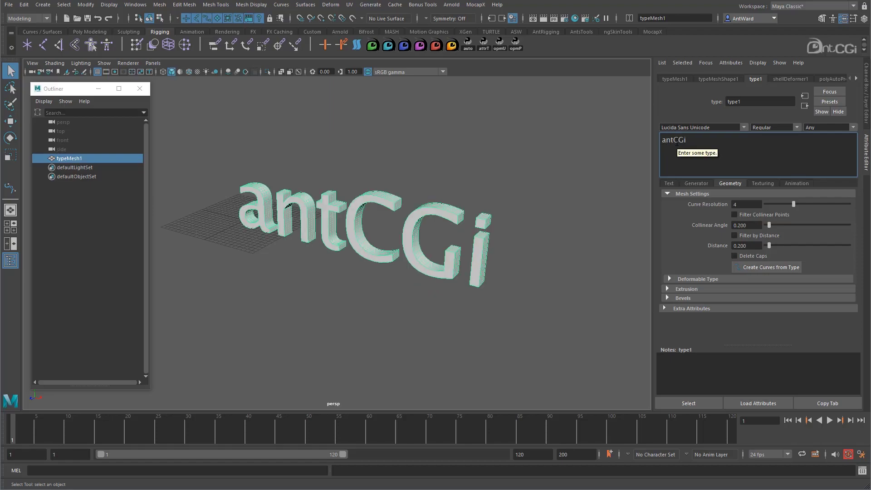
mouse_move(414, 226)
alt+mouse_down()
mouse_move(426, 213)
mouse_move(434, 220)
mouse_move(421, 224)
mouse_move(482, 226)
mouse_move(404, 230)
alt+mouse_up()
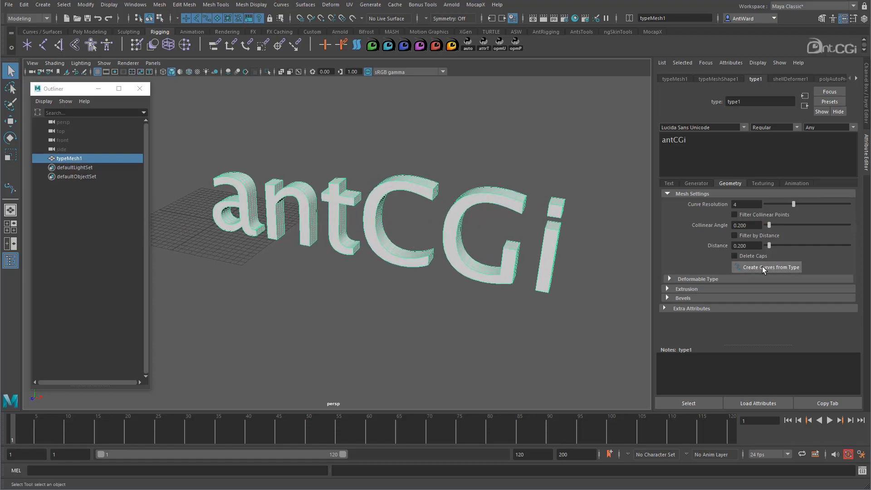
- Create curves from the antCGi type and delete the original type mesh
click(782, 267)
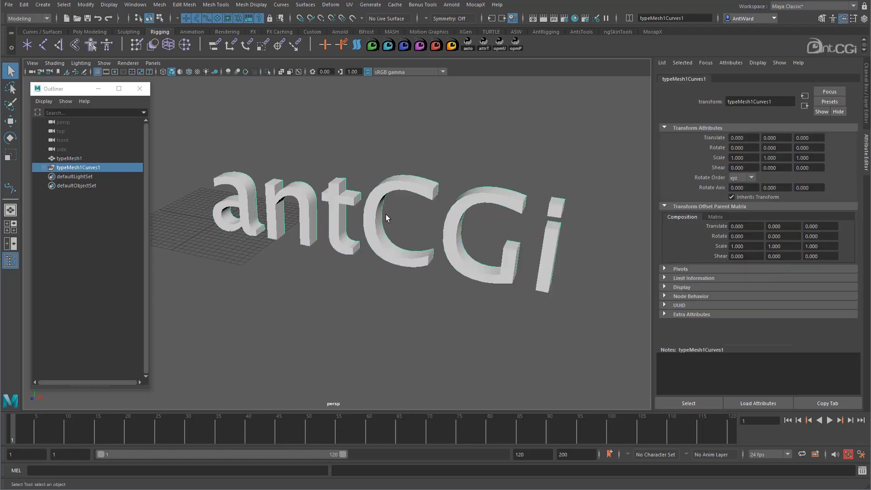
click(68, 160)
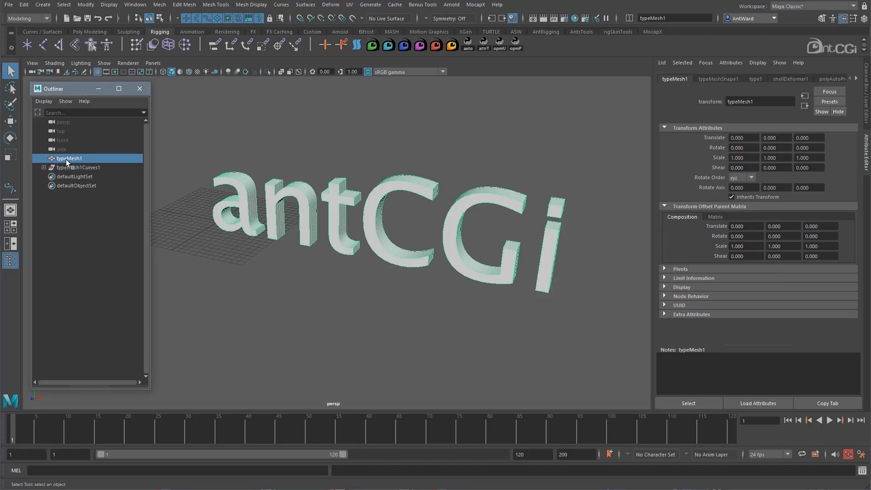
key(Delete)
- Expand the typeMesh1Curves1 group, select polyToCurve1 through polyToCurve8 and display their channels
click(44, 158)
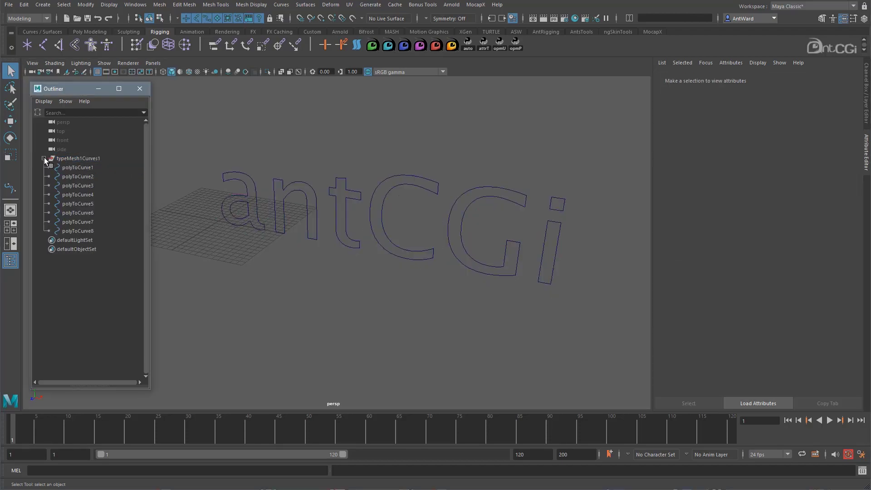
drag(75, 165, 127, 235)
alt+drag(290, 222, 434, 240)
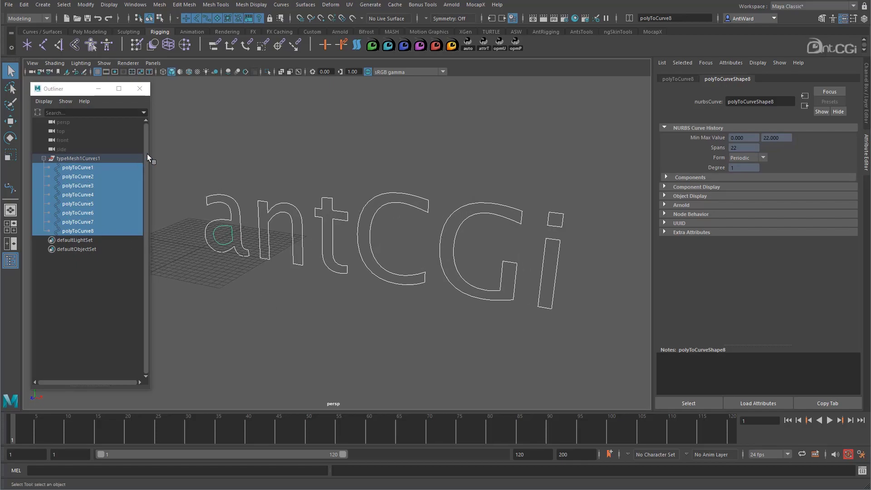
alt+drag(457, 137, 454, 141)
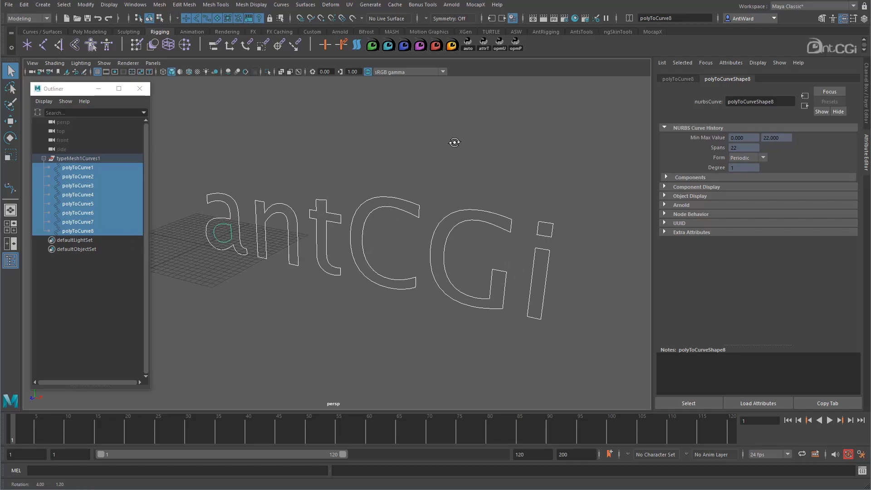
click(865, 104)
alt+right_drag(679, 243, 538, 175)
click(538, 173)
alt+drag(491, 201, 496, 194)
alt+right_drag(496, 194, 601, 194)
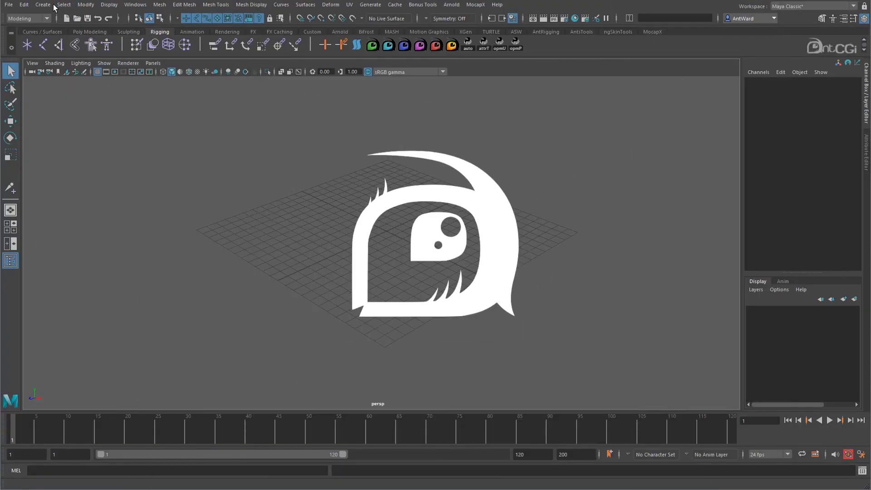
- Create a NURBS circle at the origin of the grid
click(53, 5)
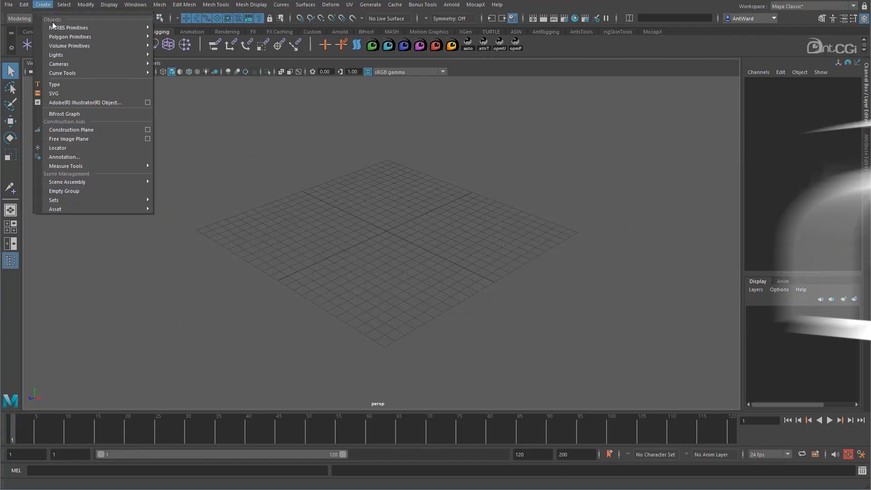
mouse_move(55, 29)
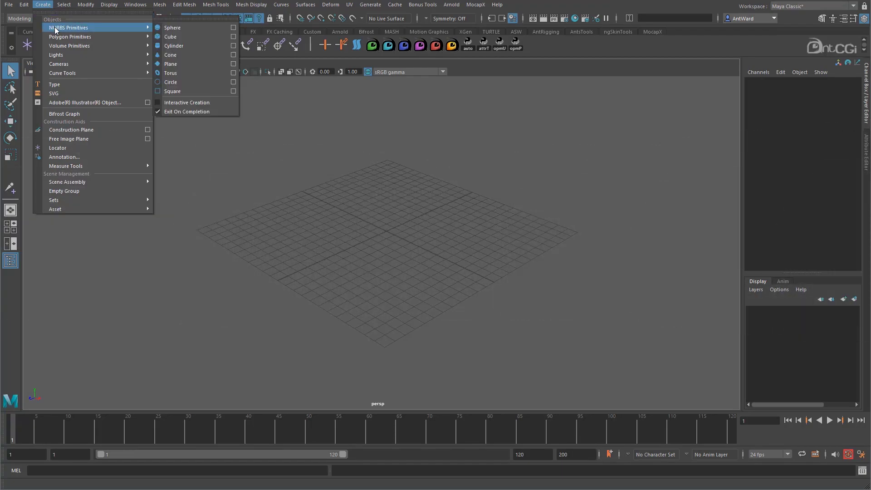
click(186, 81)
alt+right_drag(358, 258, 685, 260)
alt+middle_drag(486, 225, 473, 261)
alt+right_drag(472, 260, 473, 211)
click(473, 212)
- Move the circle freely above the grid to about 1.35 in Y and rotate it to about 5, 13 and -19 degrees
click(394, 265)
key(w)
drag(388, 240, 395, 190)
key(e)
drag(423, 234, 535, 194)
click(552, 114)
alt+middle_drag(456, 210, 441, 239)
click(372, 245)
alt+drag(320, 287, 300, 287)
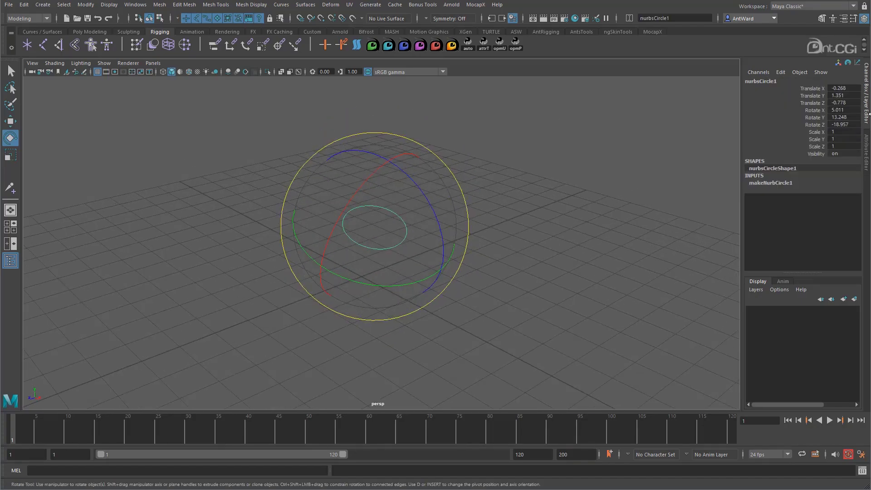
- Set all of the circle's Translate and Rotate values to 0
drag(849, 89, 850, 122)
text(0)
key(Return)
alt+drag(218, 243, 404, 250)
- Scale four alternate control vertices of the circle inward to form a four-pointed star shape, and return to object selection
key(w)
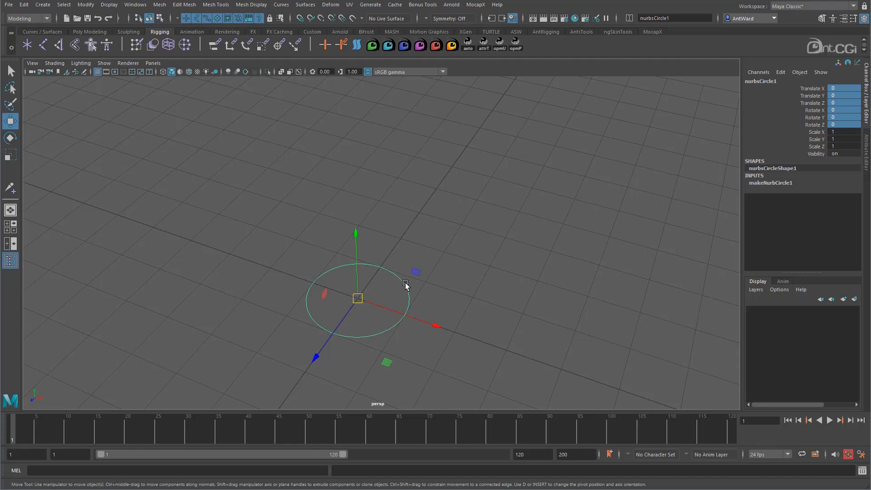
right_drag(405, 285, 347, 284)
mouse_move(361, 284)
alt+mouse_down()
mouse_move(345, 310)
mouse_move(365, 286)
alt+mouse_up()
click(339, 216)
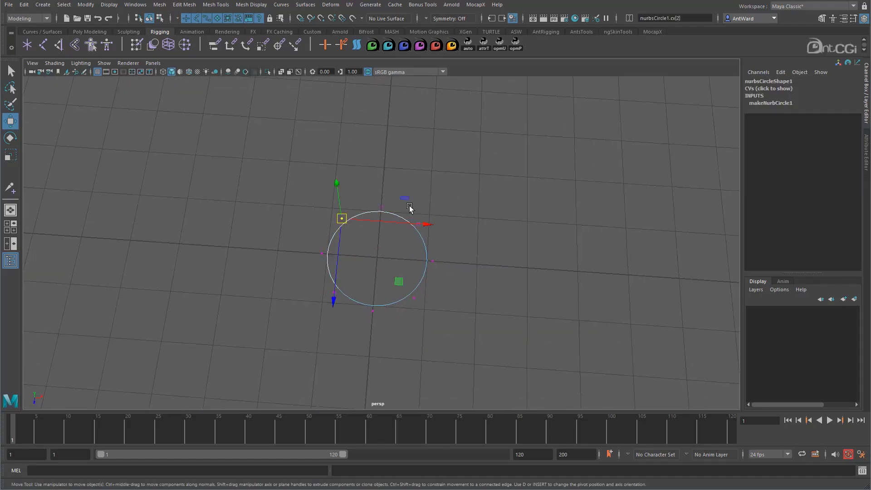
shift+click(419, 223)
shift+click(414, 298)
shift+click(334, 292)
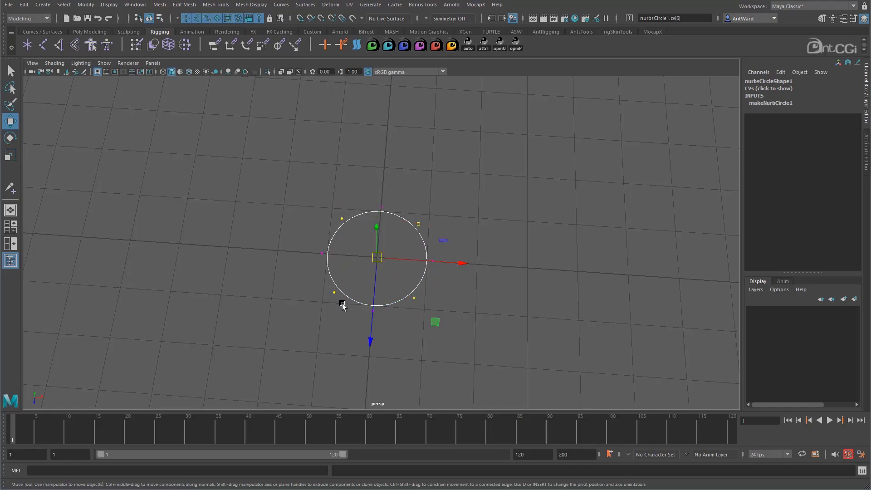
key(r)
drag(378, 257, 345, 270)
alt+drag(395, 296, 404, 266)
right_drag(404, 264, 441, 245)
click(393, 309)
alt+drag(393, 310, 379, 275)
click(379, 293)
alt+drag(379, 320, 410, 262)
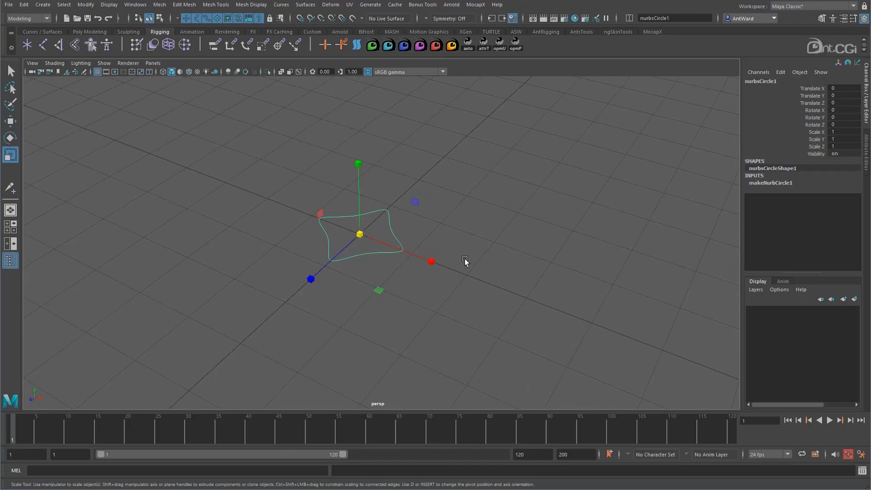
- Enable Drawing Overrides in the display attributes of the nurbsCircle1 transform
click(866, 151)
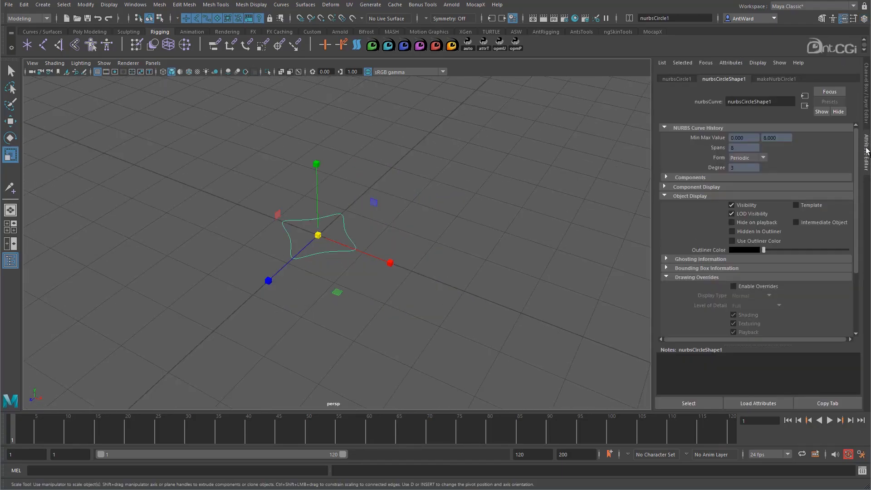
click(685, 79)
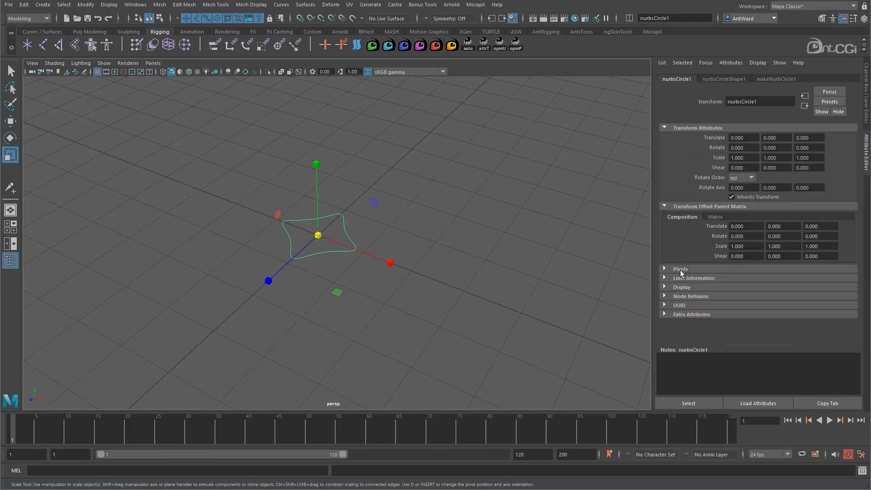
click(682, 287)
scroll(681, 284, down, 3)
click(682, 281)
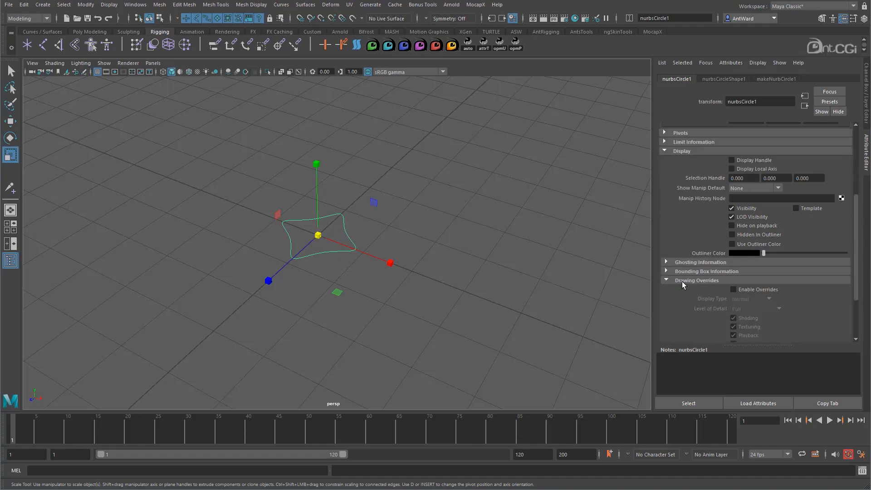
scroll(682, 282, down, 2)
click(753, 217)
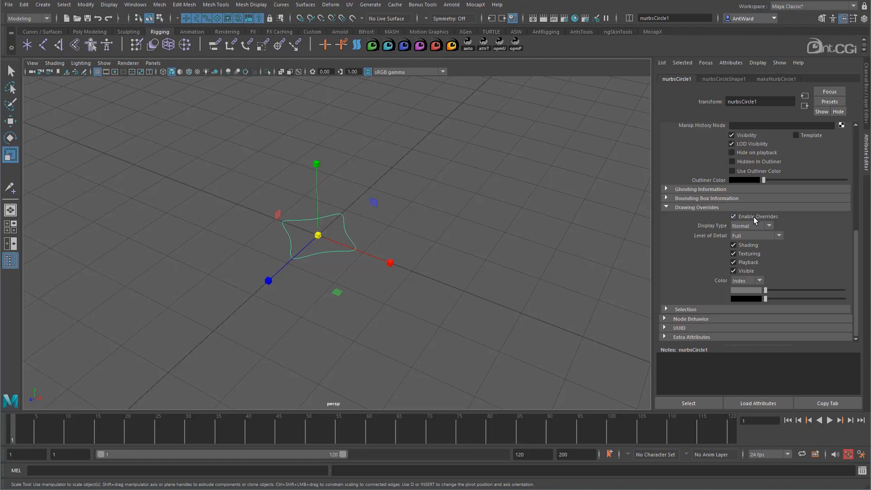
- Set the curve's override Display Type to Reference, deselect it and try to select it again in the viewport
mouse_move(436, 242)
alt+mouse_down()
mouse_move(428, 244)
mouse_move(444, 244)
alt+mouse_up()
click(747, 226)
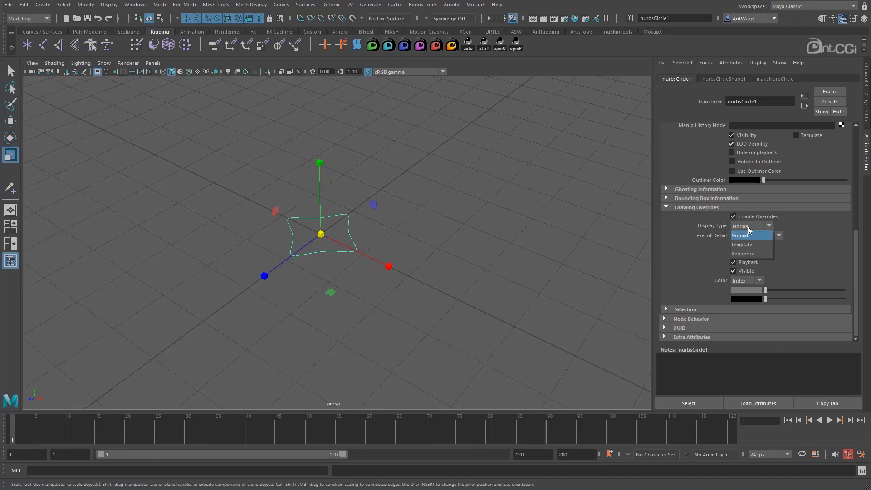
click(741, 254)
click(432, 225)
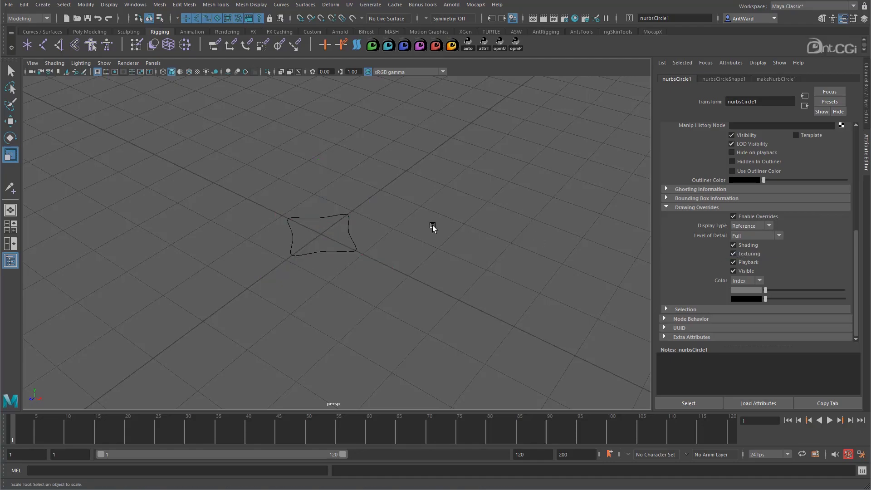
click(405, 235)
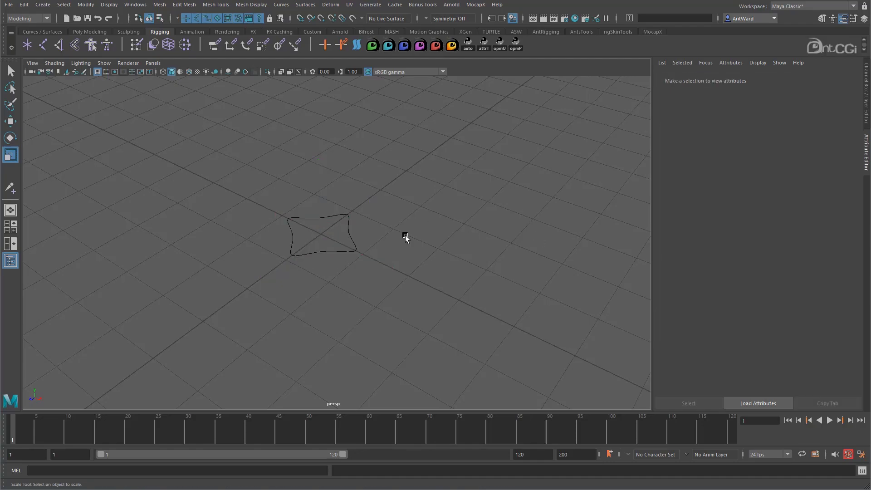
drag(381, 186, 223, 309)
- Undo the deselection of the curve and set its override Display Type to Normal
key(ctrl+z)
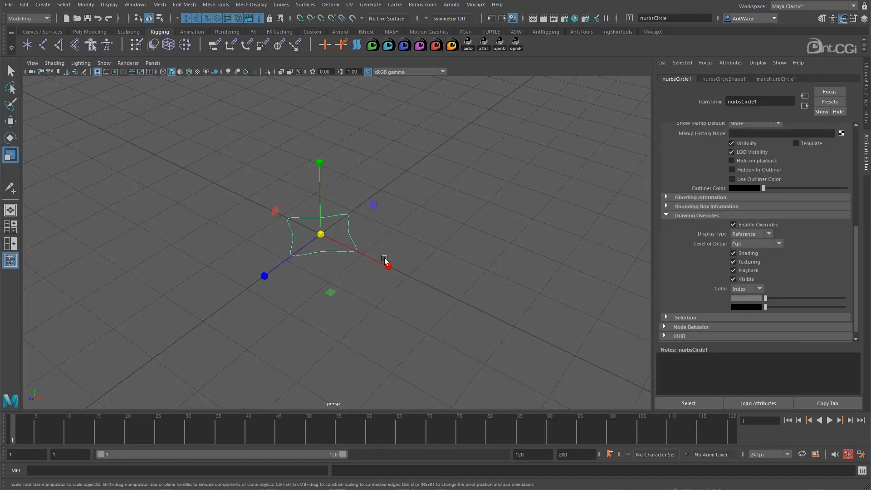
click(744, 234)
click(744, 244)
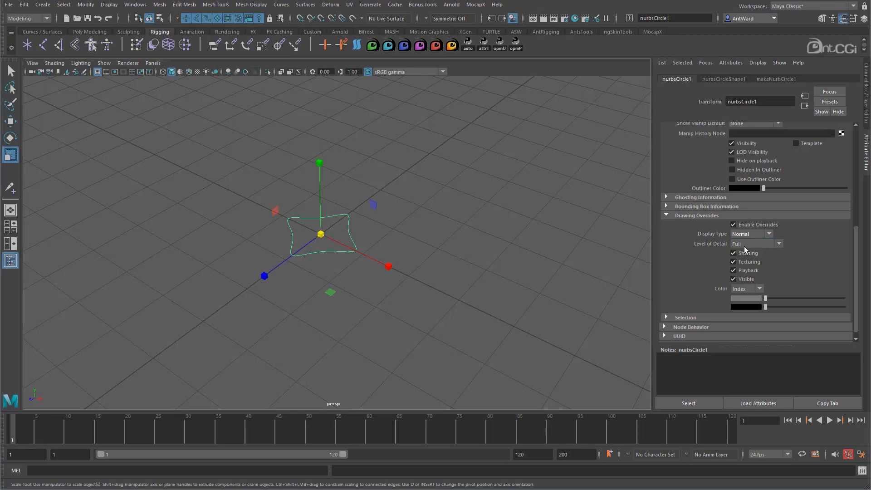
- Set the curve's Index override color to green and deselect the curve to check it
click(744, 288)
drag(767, 300, 802, 296)
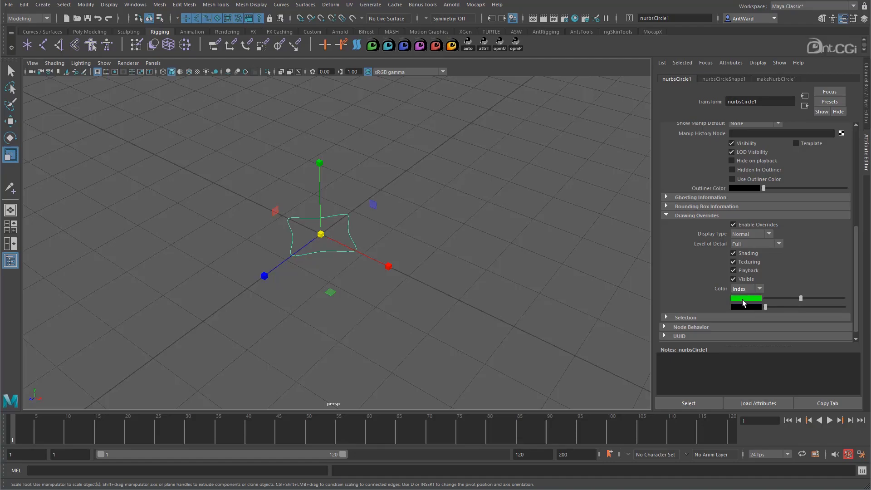
click(521, 264)
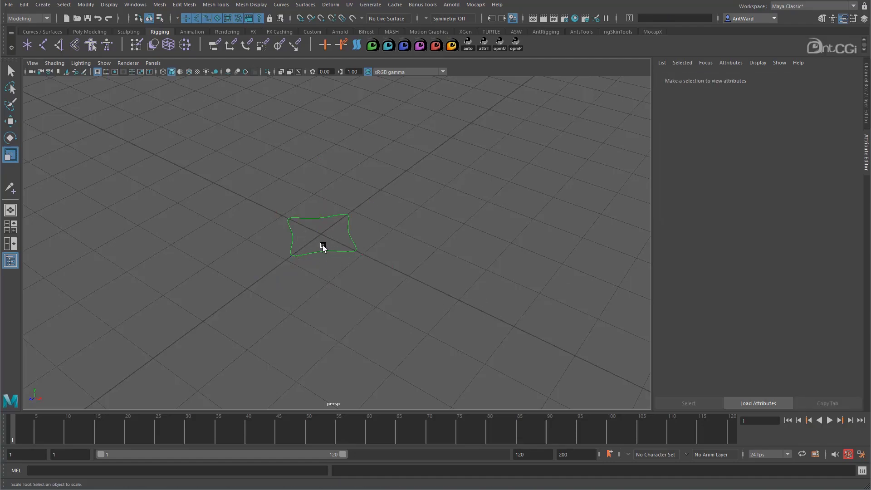
- Switch the curve's override Color mode to RGB, pick a dark yellow, and deselect the curve to check it
click(323, 245)
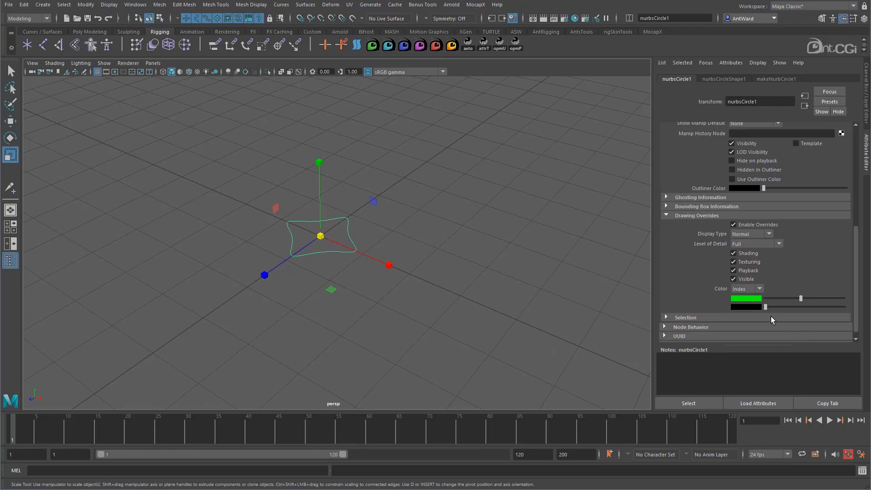
click(747, 307)
click(750, 307)
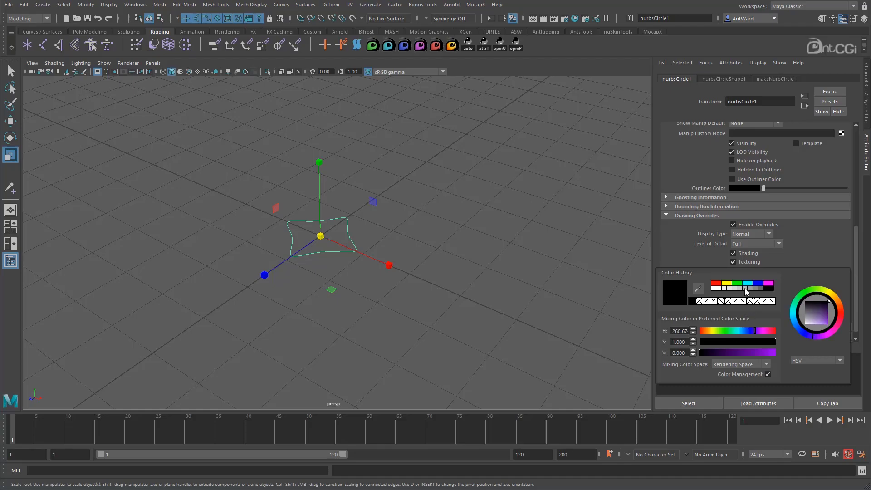
drag(728, 330, 749, 352)
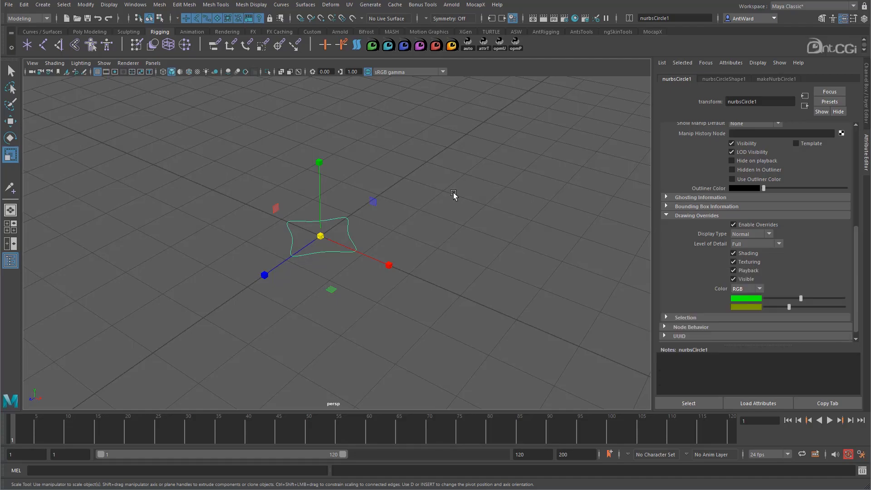
click(453, 192)
mouse_move(301, 274)
alt+mouse_down()
mouse_move(290, 292)
mouse_move(283, 276)
mouse_move(291, 271)
alt+mouse_up()
- Set the curve's override Color mode to Index and deselect the curve
click(331, 250)
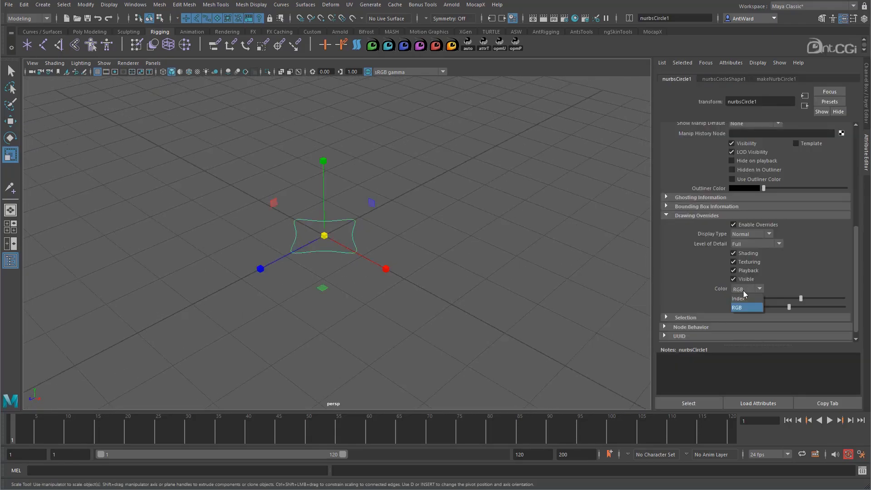
click(743, 297)
alt+drag(352, 288, 419, 244)
click(270, 261)
mouse_move(270, 260)
alt+mouse_down()
mouse_move(236, 271)
mouse_move(261, 279)
mouse_move(283, 265)
alt+mouse_up()
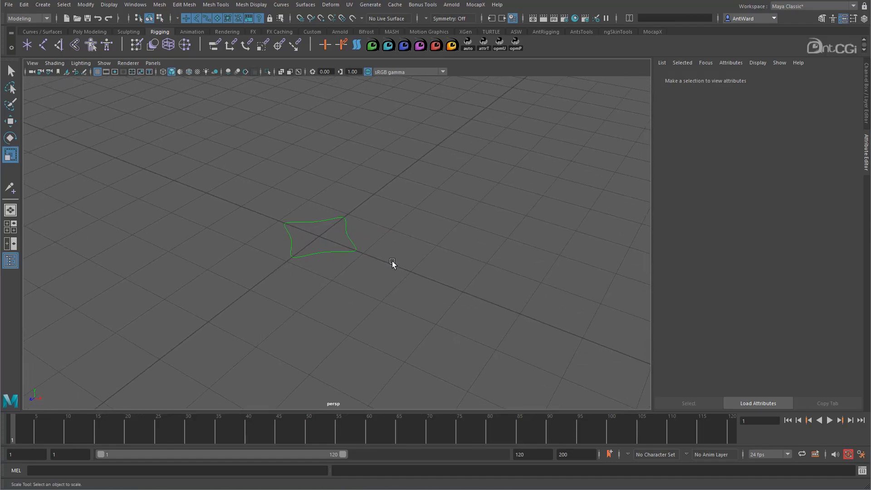
- Delete the star-shaped curve and show the Channel Box instead of the Attribute Editor
drag(350, 249, 323, 267)
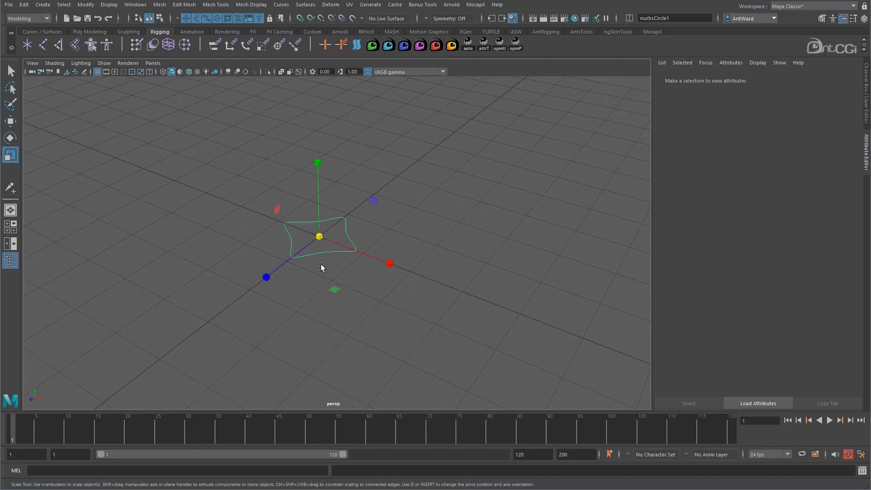
key(Delete)
key(ctrl+a)
key(f)
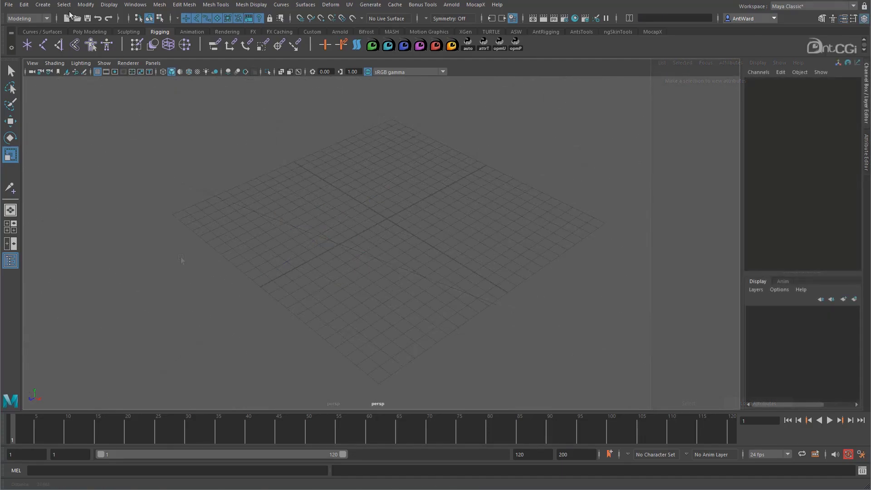
- Detach the Curve Tools list as a floating palette over the viewport
click(43, 5)
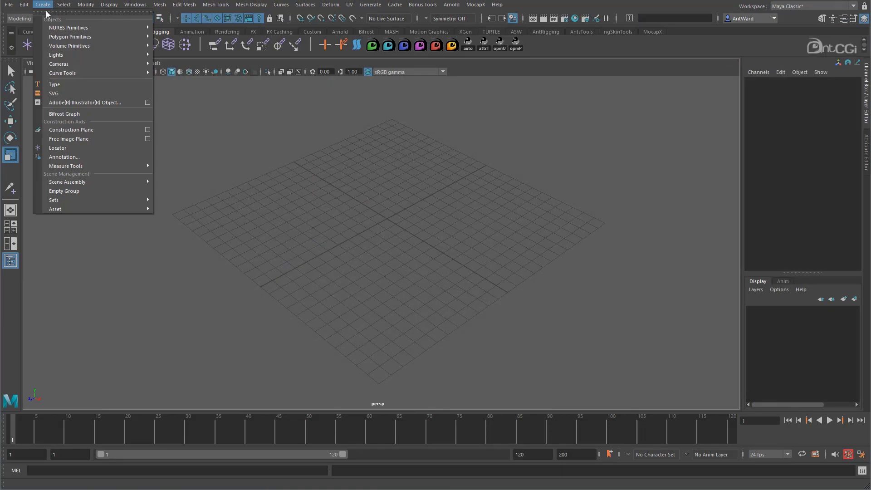
mouse_move(69, 73)
click(181, 66)
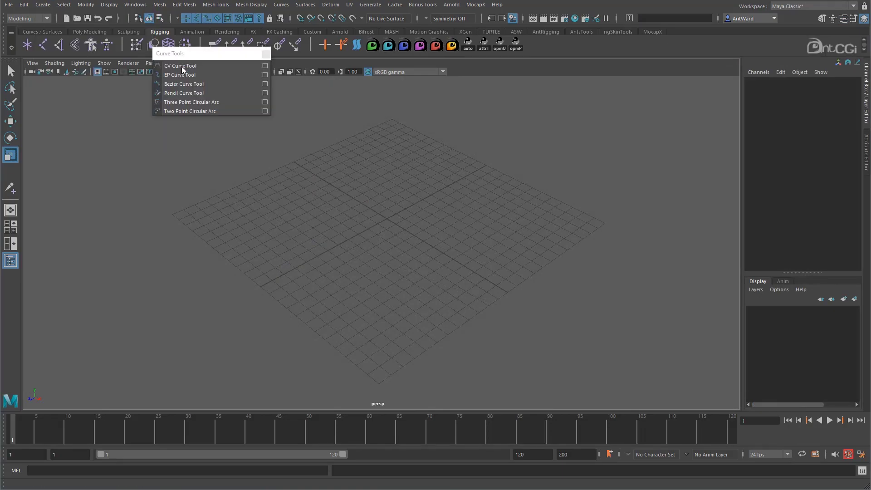
drag(203, 56, 87, 99)
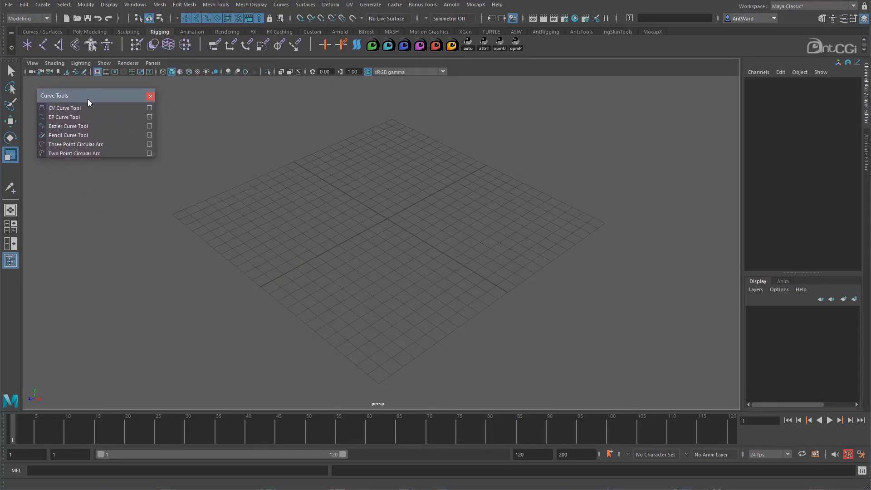
- Draw an arc-like curve with four control points around the grid centre using the CV Curve Tool
click(74, 109)
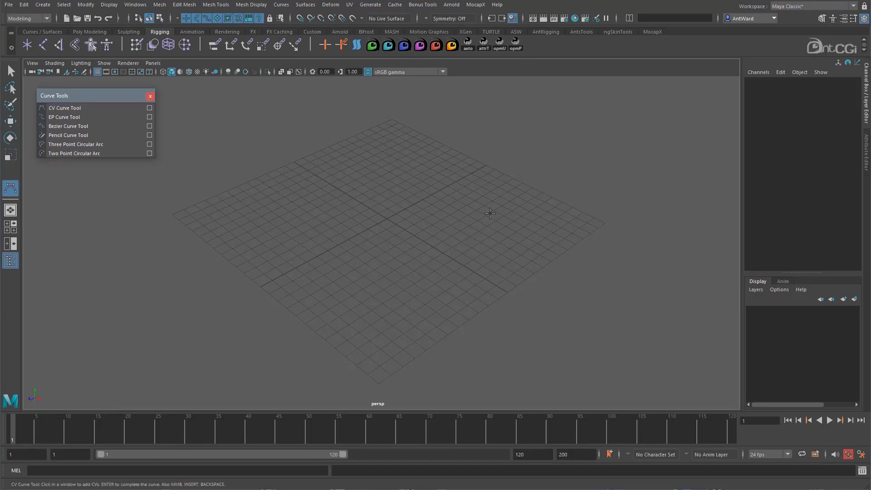
click(338, 206)
click(405, 207)
click(375, 289)
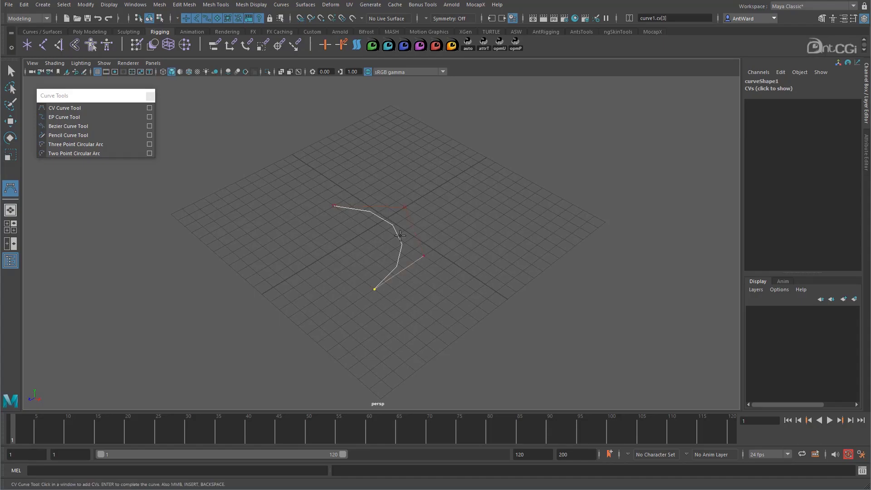
key(Return)
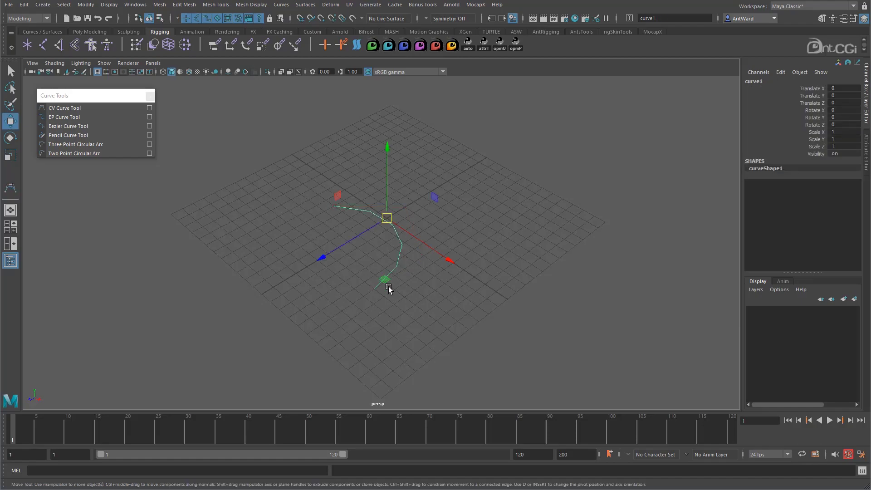
- Display the CV curve at smoothness level 3, inspect it, and delete it
alt+drag(220, 257, 311, 264)
alt+right_drag(311, 264, 410, 264)
key(3)
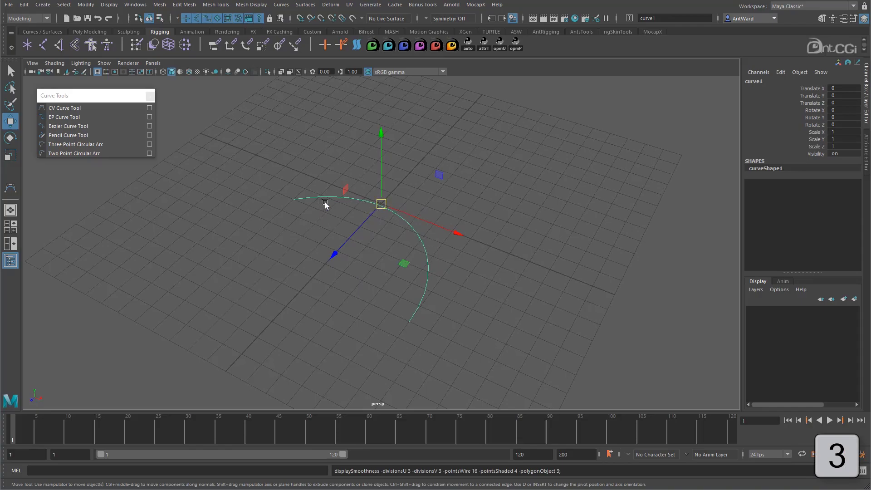
alt+drag(472, 308, 431, 305)
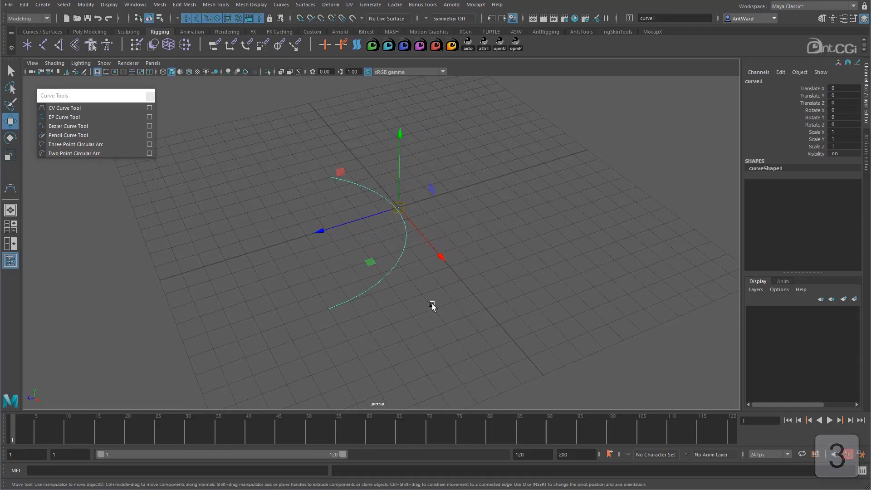
key(Delete)
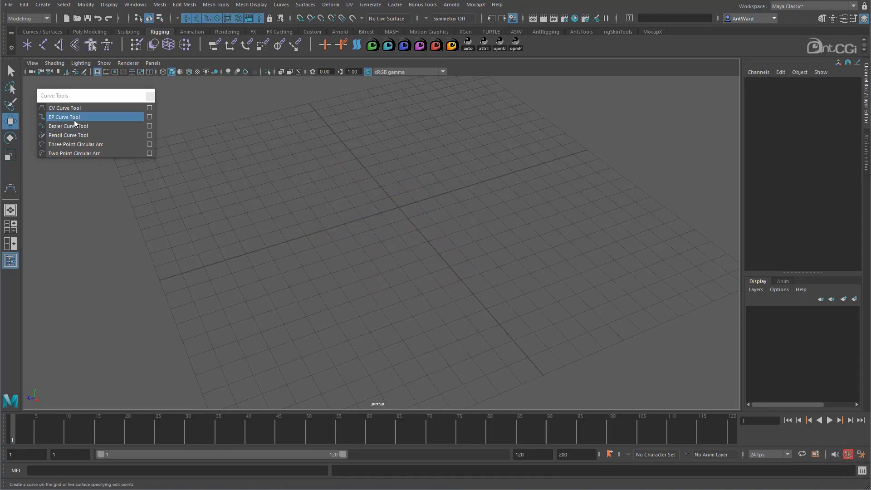
- Open the EP Curve Tool settings with curve degree 1 Linear and keep them clear of the grid centre
click(144, 117)
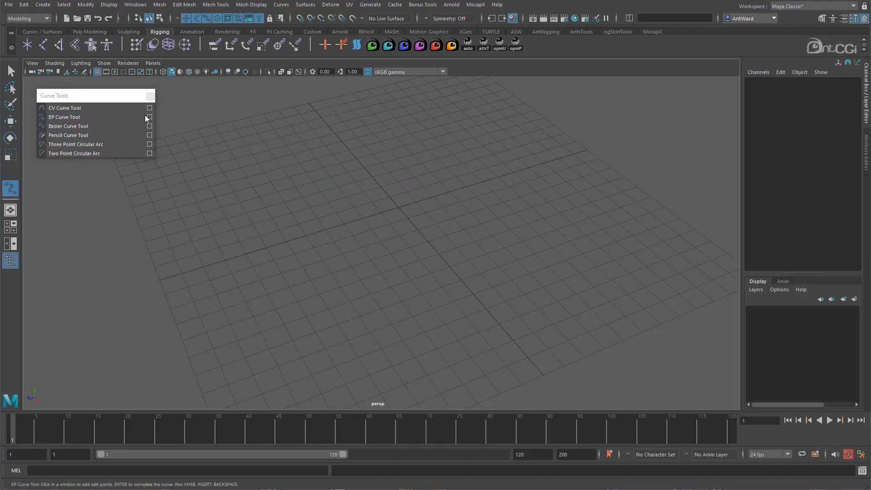
drag(328, 165, 615, 95)
alt+right_drag(342, 223, 316, 222)
alt+drag(315, 222, 359, 234)
alt+drag(305, 258, 329, 243)
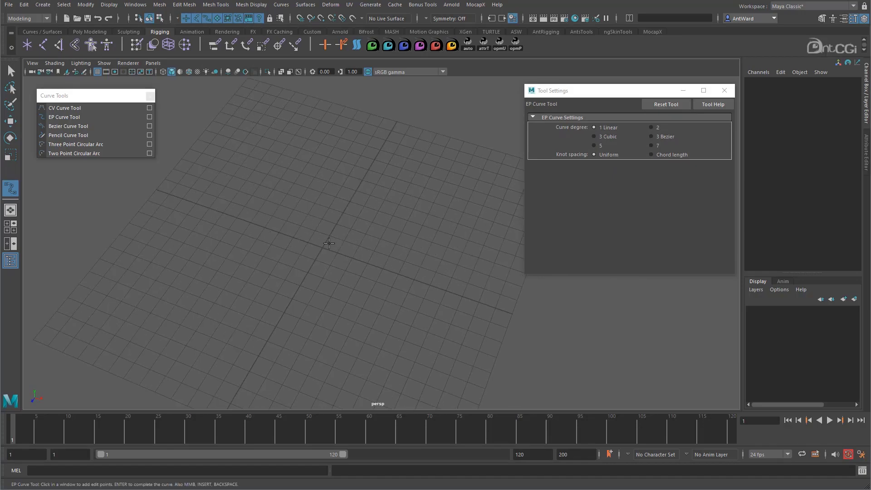
- Draw a closed arrow outline at the grid centre with the linear EP Curve Tool, snapping its points to the grid
key(x)
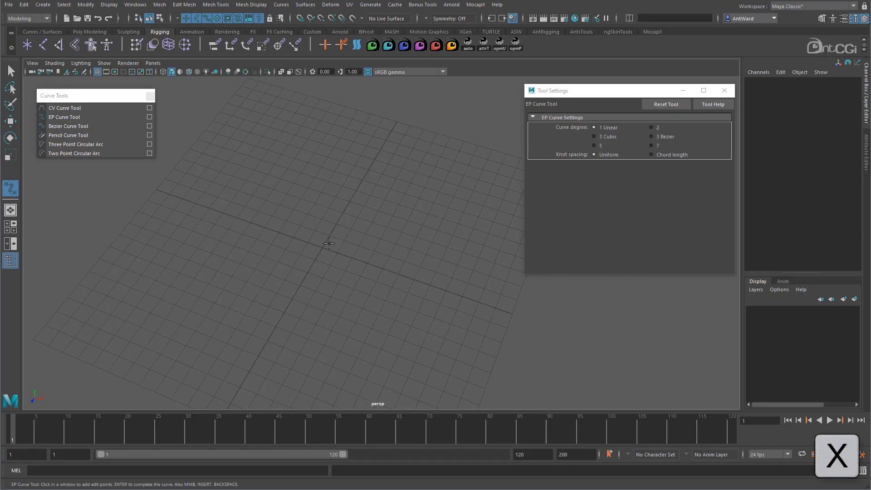
click(315, 232)
click(330, 264)
click(345, 269)
click(300, 285)
click(286, 250)
click(301, 254)
click(315, 231)
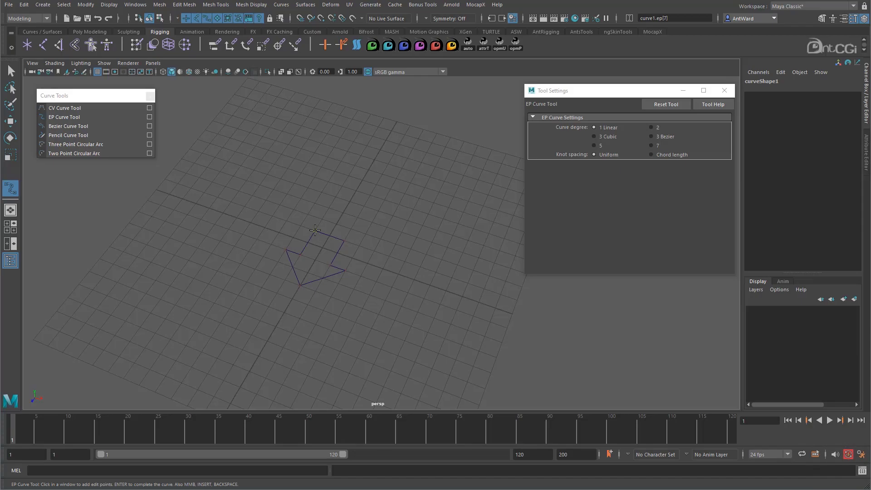
key(Return)
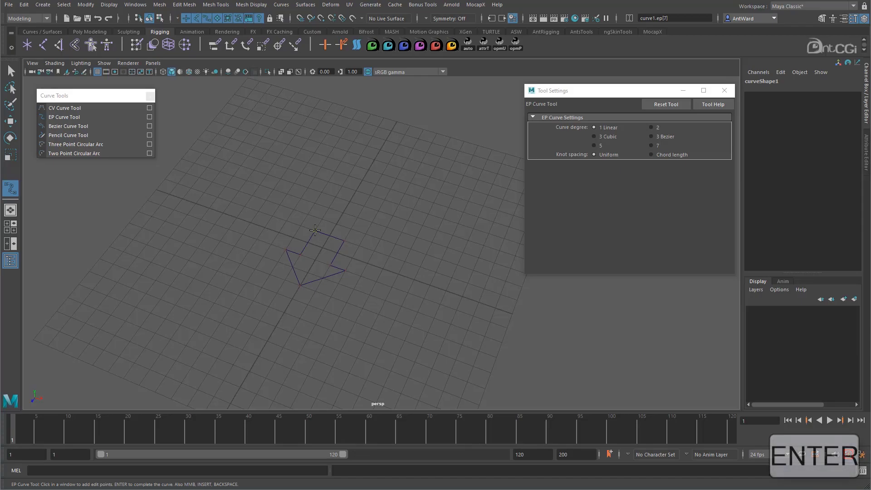
- Delete the arrow curve and set the EP Curve Tool's curve degree to 3 Cubic
alt+drag(305, 301, 291, 257)
key(Delete)
click(148, 116)
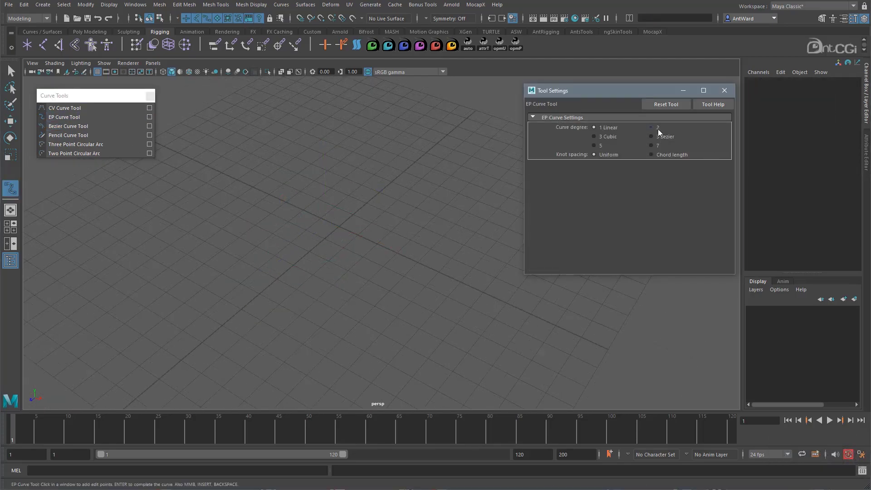
alt+drag(429, 234, 331, 241)
- Draw a rounded cubic EP curve around the origin, snapping its points to the grid
key(x)
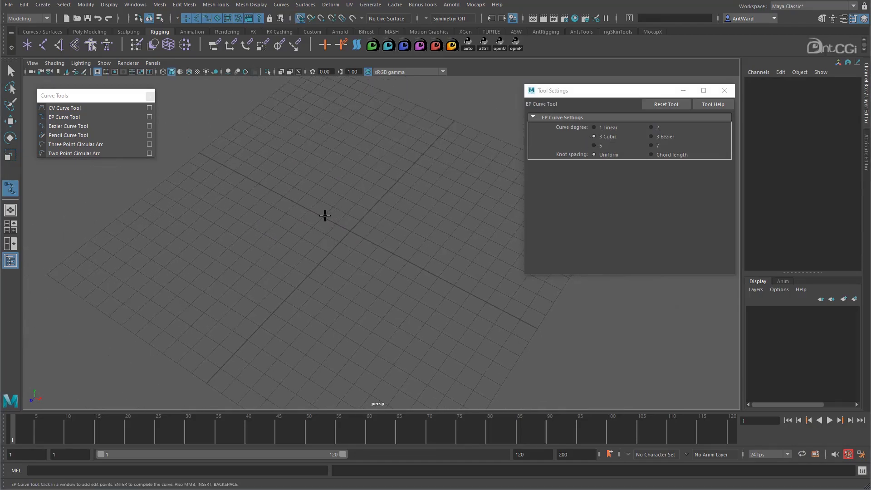
click(325, 215)
click(379, 245)
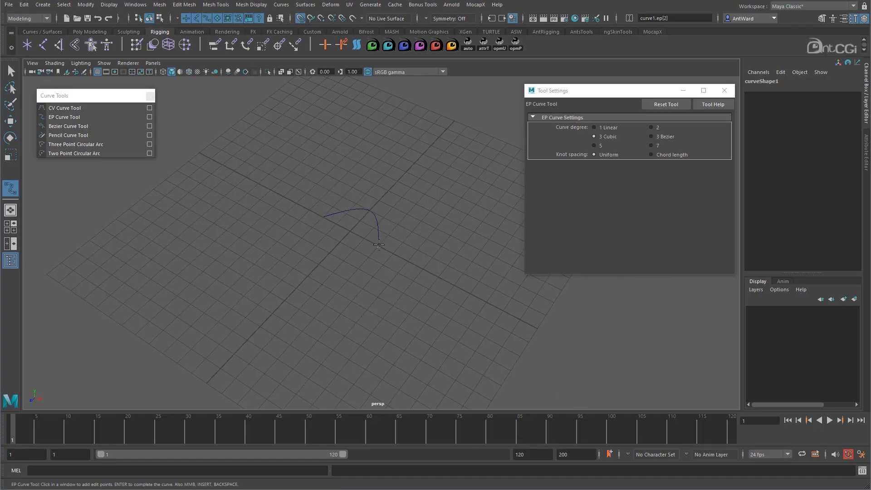
click(329, 255)
click(323, 222)
key(w)
- Reshape the cubic EP curve by moving its points
alt+drag(277, 243, 356, 263)
alt+drag(394, 294, 407, 274)
right_drag(381, 233, 347, 227)
drag(394, 247, 479, 288)
alt+drag(301, 208, 350, 200)
key(r)
shift+drag(312, 302, 330, 292)
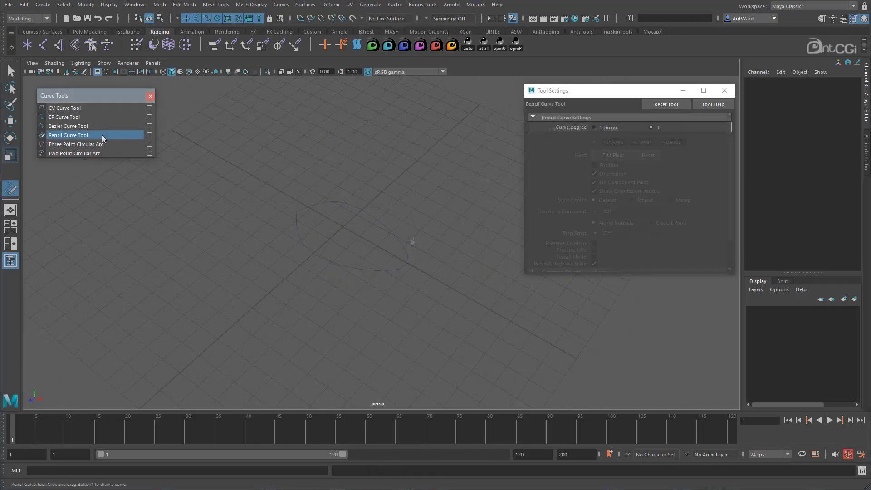
- Draw a freehand wavy outline around the grid centre with the Pencil Curve Tool at curve degree 3
click(101, 135)
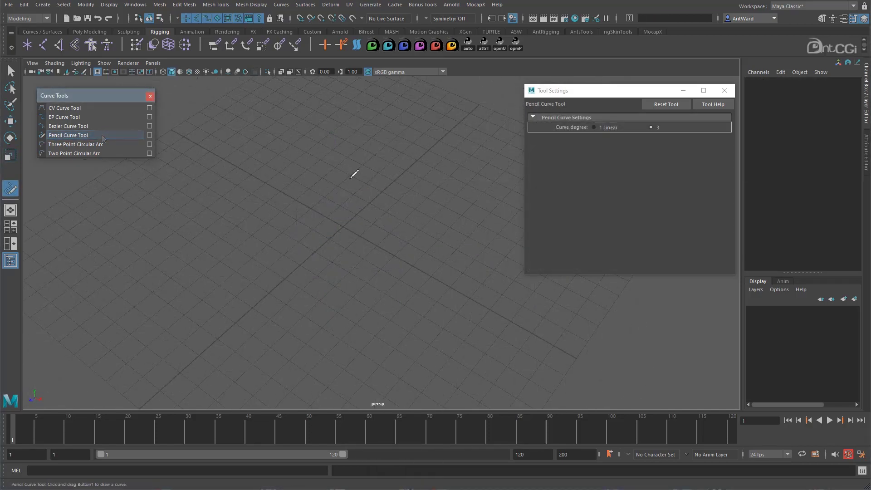
drag(351, 176, 308, 181)
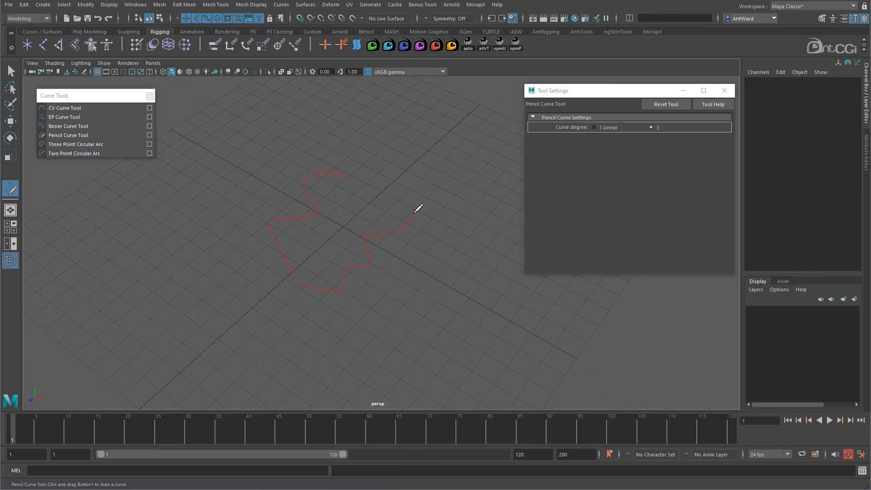
drag(375, 175, 374, 176)
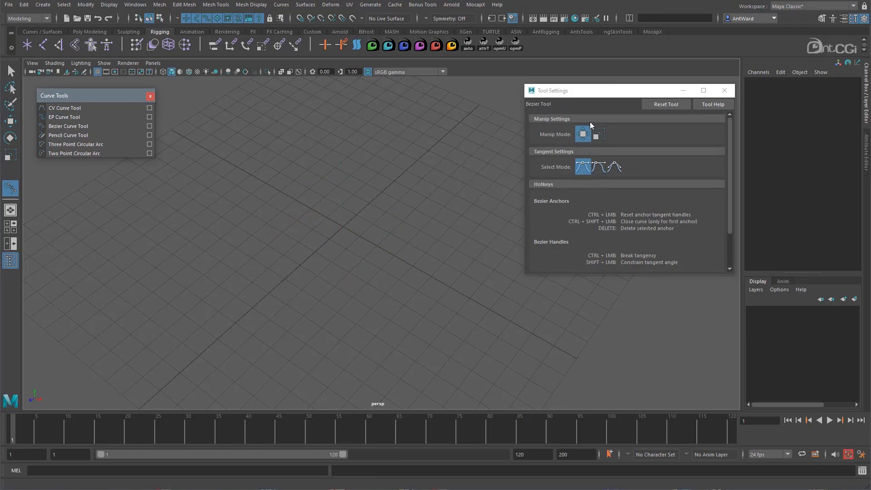
- Draw an open Bezier curve with five grid-snapped anchor points around the grid centre
drag(608, 275, 611, 324)
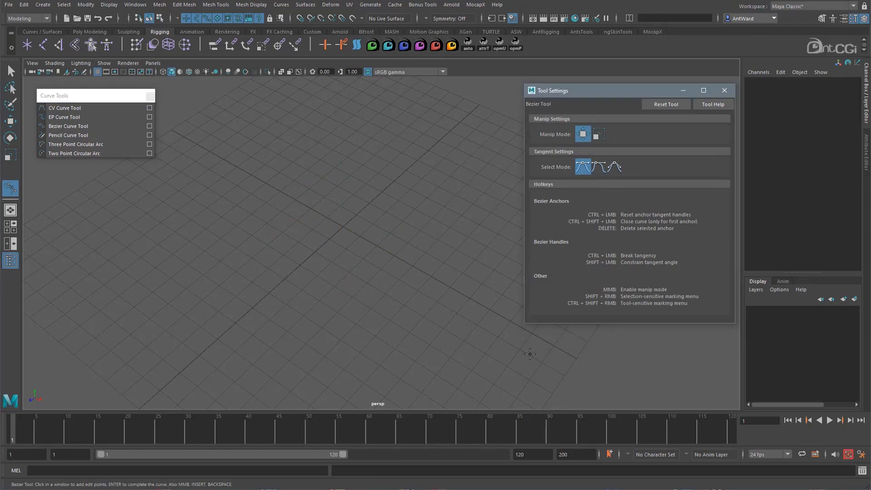
click(311, 208)
click(369, 203)
click(377, 245)
click(318, 252)
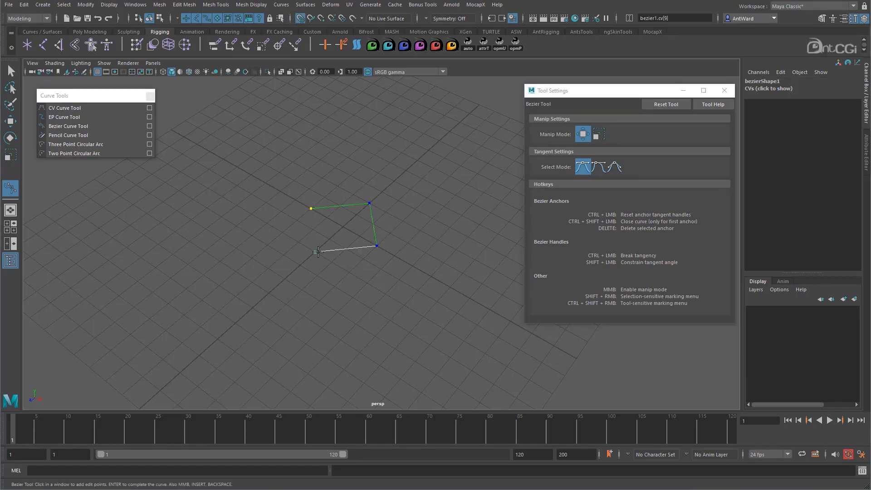
click(251, 235)
key(Return)
key(w)
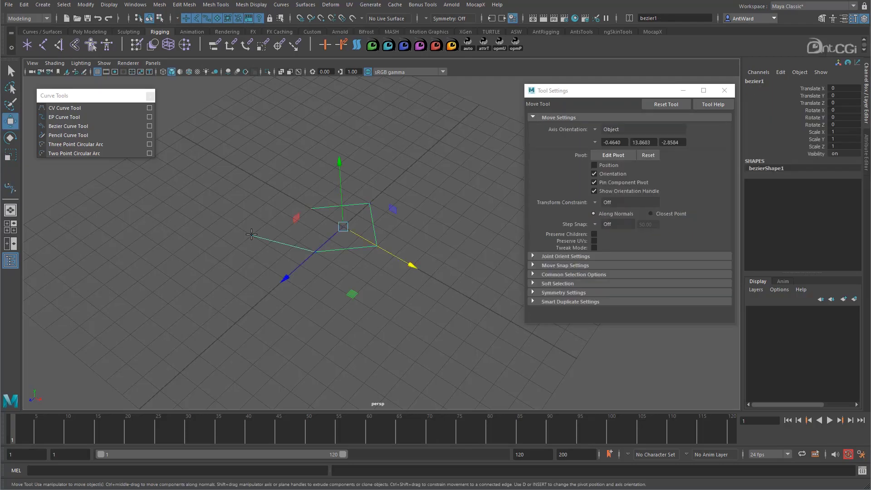
- Reshape the Bezier curve into a smooth rounded loop by adjusting its anchors and tangent handles
right_drag(369, 221, 367, 200)
click(369, 199)
drag(390, 213, 365, 197)
mouse_move(301, 227)
mouse_down()
mouse_move(310, 218)
mouse_move(297, 233)
mouse_move(317, 217)
mouse_move(296, 235)
mouse_up()
click(375, 248)
drag(351, 274, 382, 255)
click(384, 254)
drag(377, 248, 398, 265)
click(384, 284)
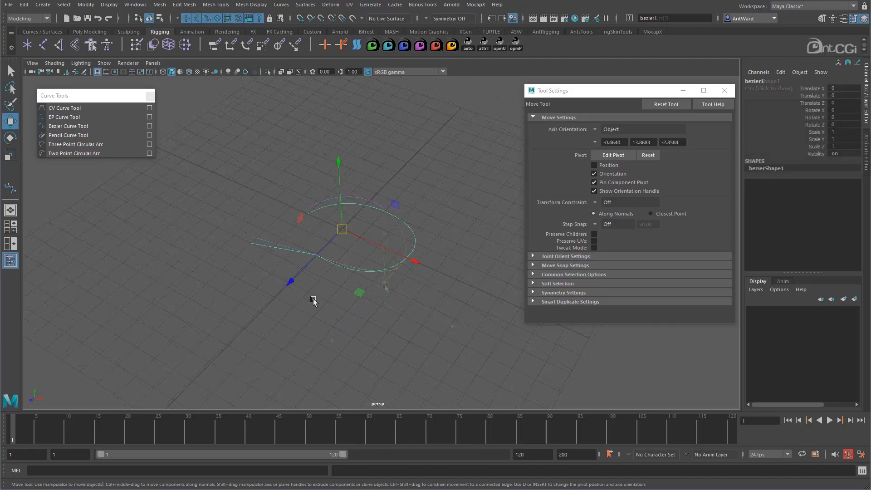
- Delete the Bezier curve and close the Curve Tools palette and the Tool Settings window
key(Delete)
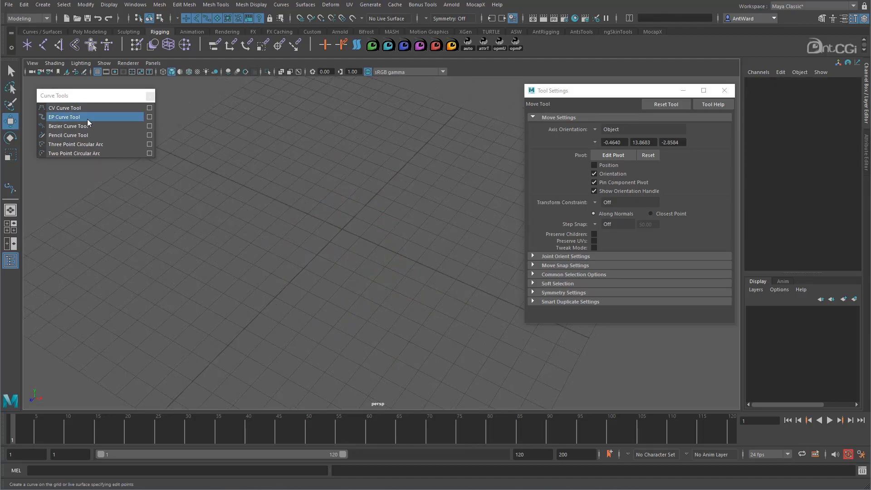
scroll(344, 170, down, 3)
alt+drag(353, 211, 366, 191)
click(150, 95)
click(724, 90)
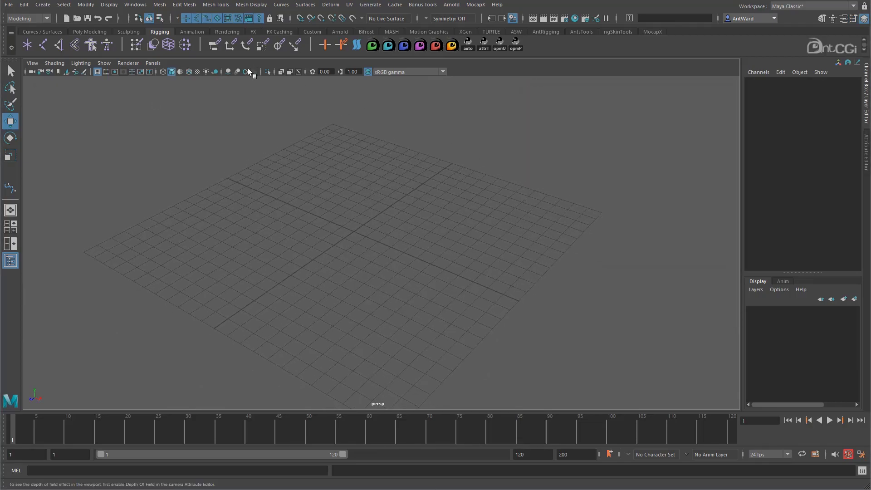
- Create a NURBS sphere primitive at the grid centre
click(43, 5)
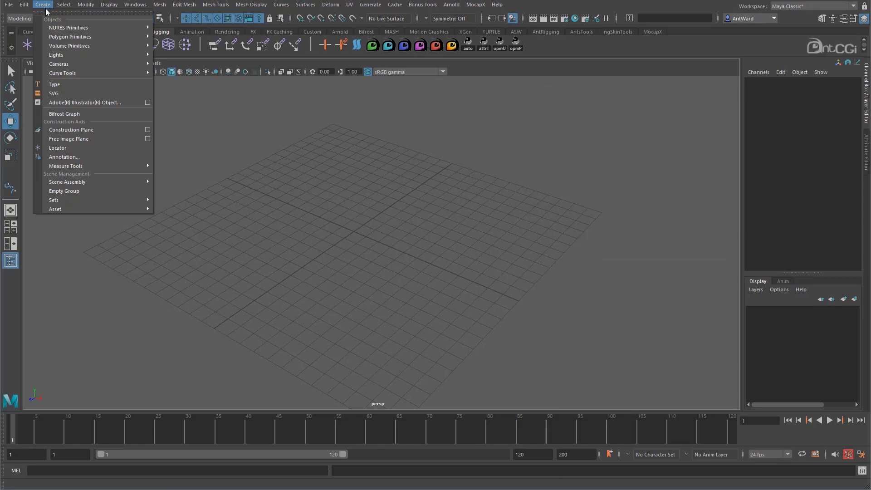
mouse_move(68, 28)
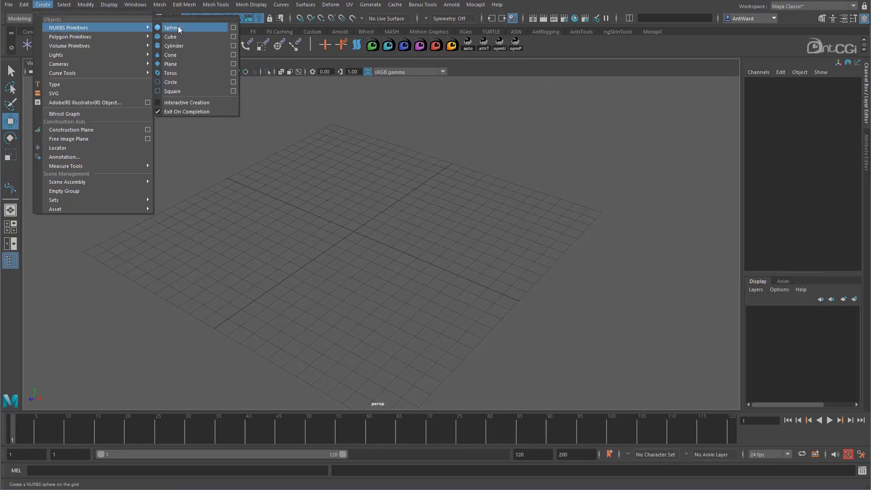
click(178, 29)
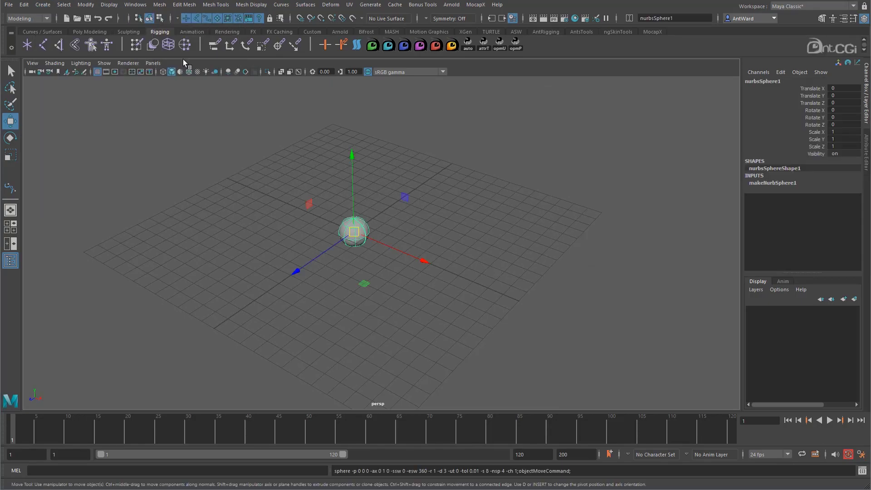
alt+right_drag(244, 267, 450, 267)
click(328, 255)
alt+drag(327, 254, 316, 243)
click(330, 218)
alt+drag(328, 210, 356, 287)
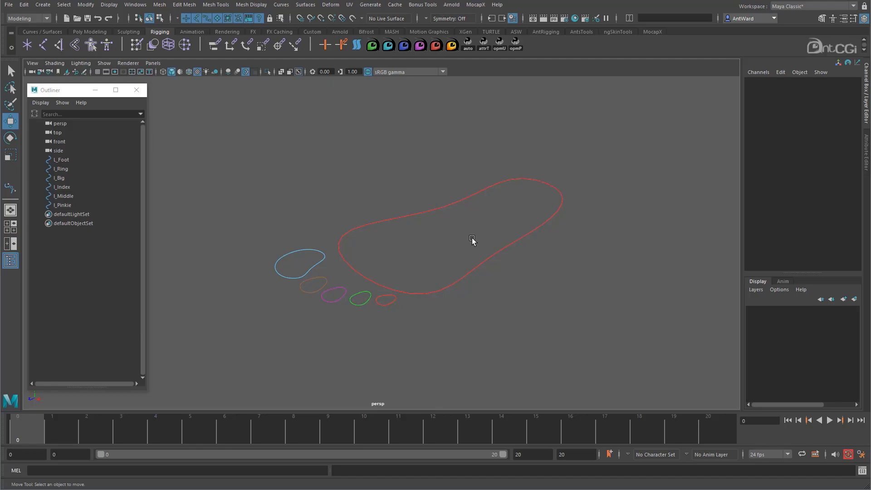
- Select the foot and toe curves and parent the five toe curves under L_Foot in the Outliner
drag(476, 245, 535, 335)
alt+right_drag(538, 320, 438, 298)
alt+middle_drag(438, 298, 426, 297)
alt+right_drag(425, 298, 482, 295)
drag(292, 259, 439, 340)
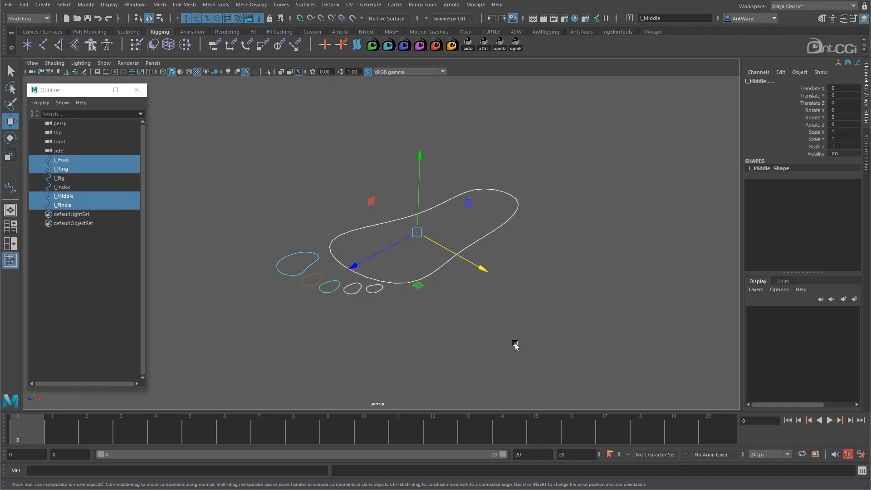
drag(515, 345, 287, 214)
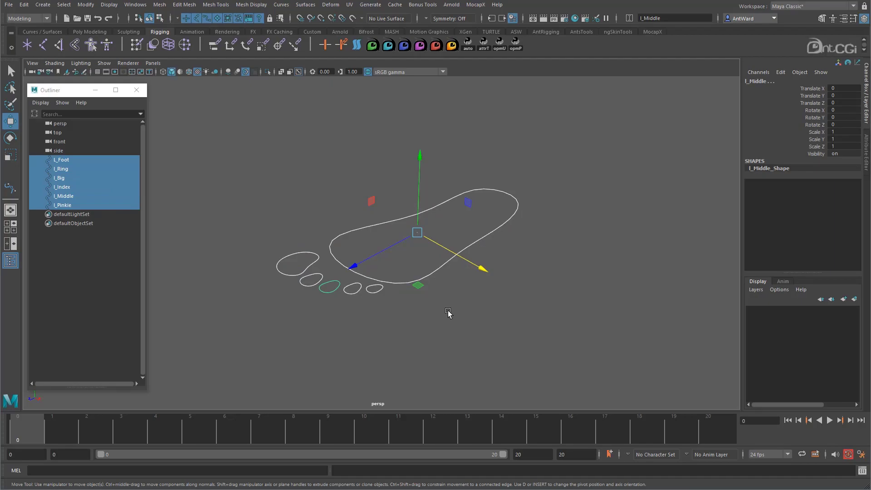
drag(62, 169, 66, 203)
middle_drag(69, 168, 69, 160)
- Select the L_Foot curve and individual toe curves to examine how the parented hierarchy responds to selection
click(499, 299)
click(467, 246)
mouse_move(418, 233)
mouse_down()
mouse_move(403, 217)
mouse_move(416, 232)
mouse_up()
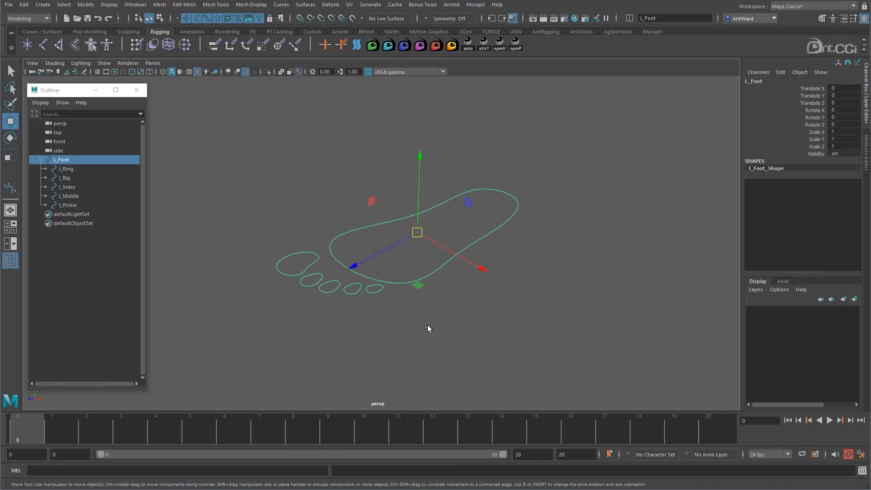
click(426, 323)
click(289, 270)
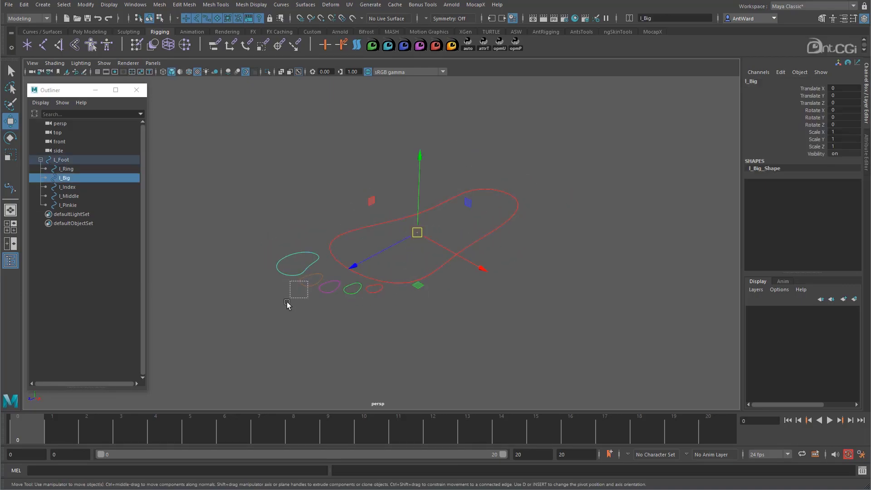
click(303, 283)
click(325, 292)
drag(256, 217, 463, 301)
click(437, 262)
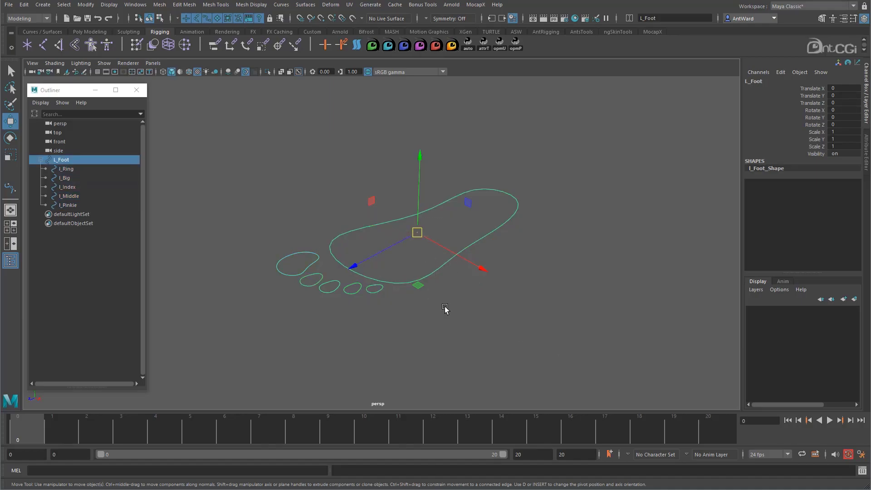
- Undo the parenting of the toe curves under L_Foot and clear the selection
key(ctrl+z)
key(ctrl+z)
key(ctrl+z)
key(ctrl+z)
key(ctrl+z)
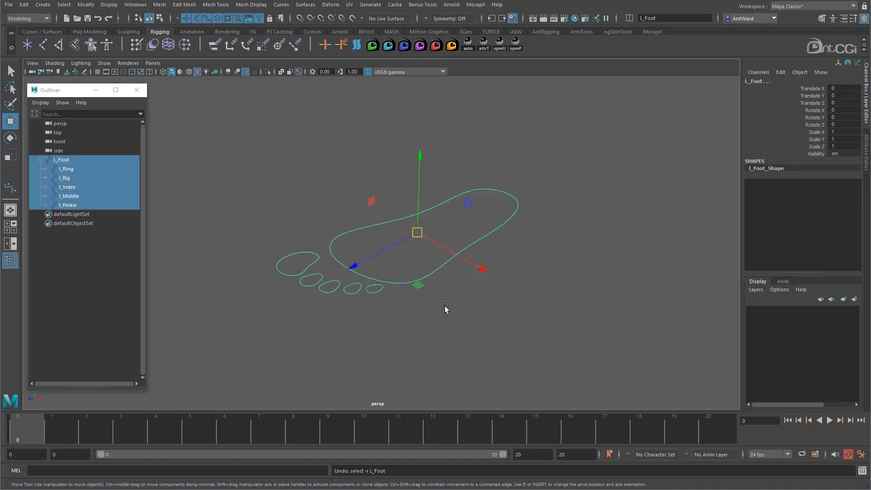
key(ctrl+z)
key(ctrl+z)
key(ctrl+z)
key(ctrl+z)
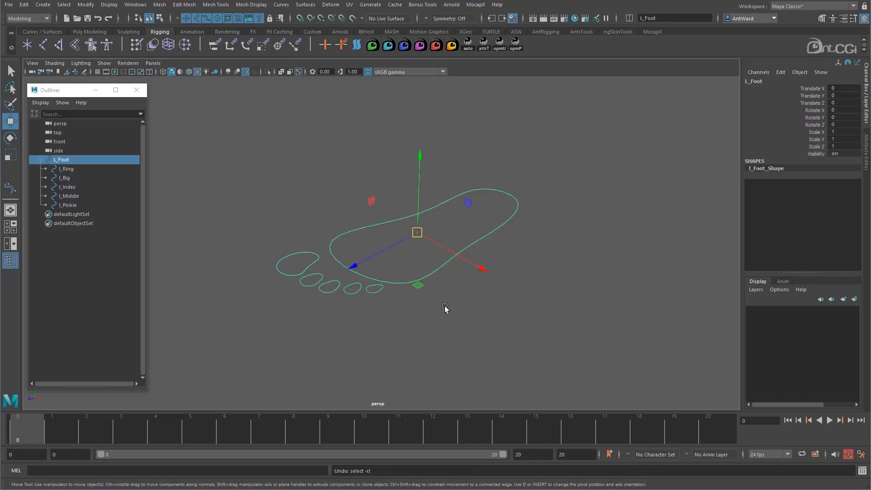
click(444, 308)
alt+drag(445, 305, 376, 287)
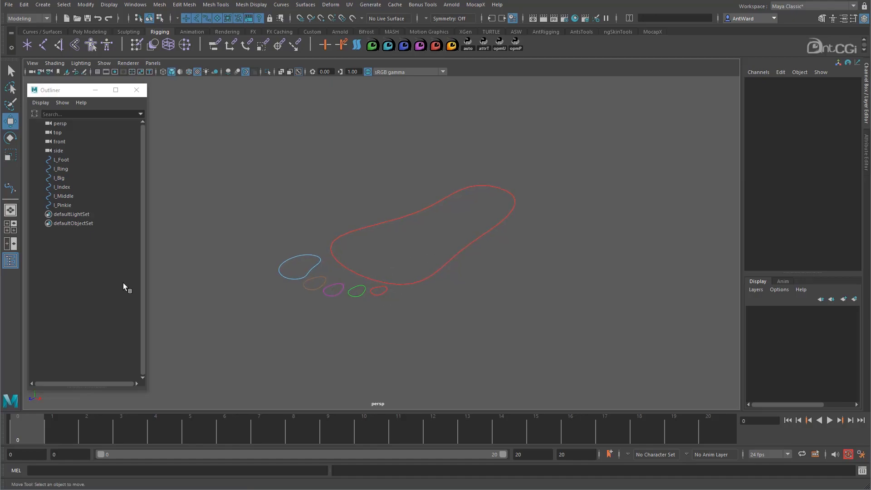
- Display shape nodes in the Outliner and expand the foot and toe curve transforms
right_click(98, 279)
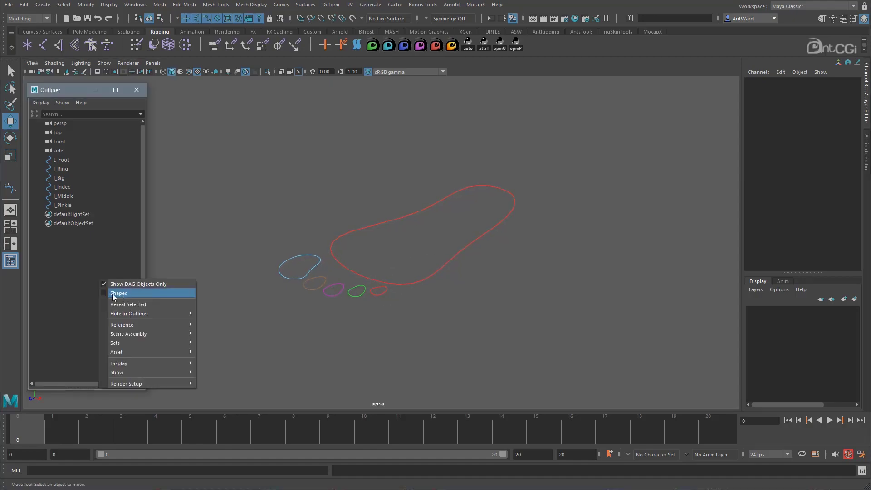
click(113, 294)
click(40, 213)
click(41, 204)
click(41, 196)
click(40, 186)
click(40, 177)
alt+drag(464, 254, 459, 253)
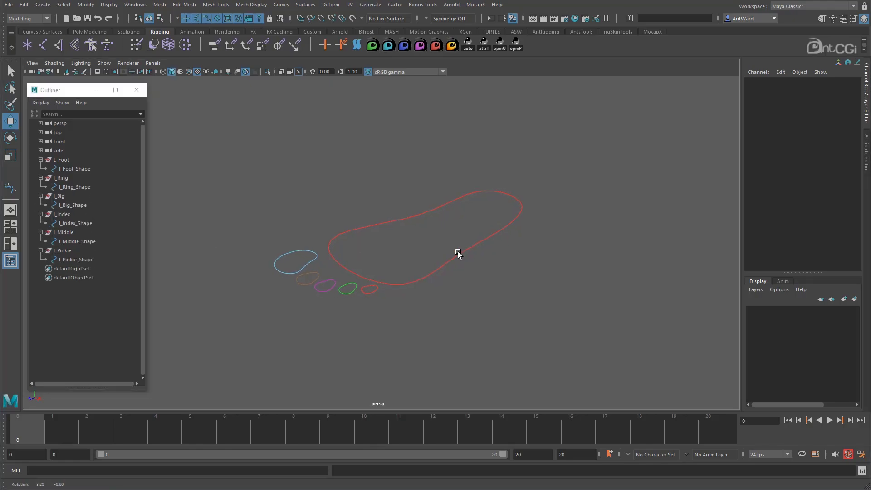
- Select the L_Foot transform and several curve shape nodes in turn to examine the transform and shape structure
click(72, 160)
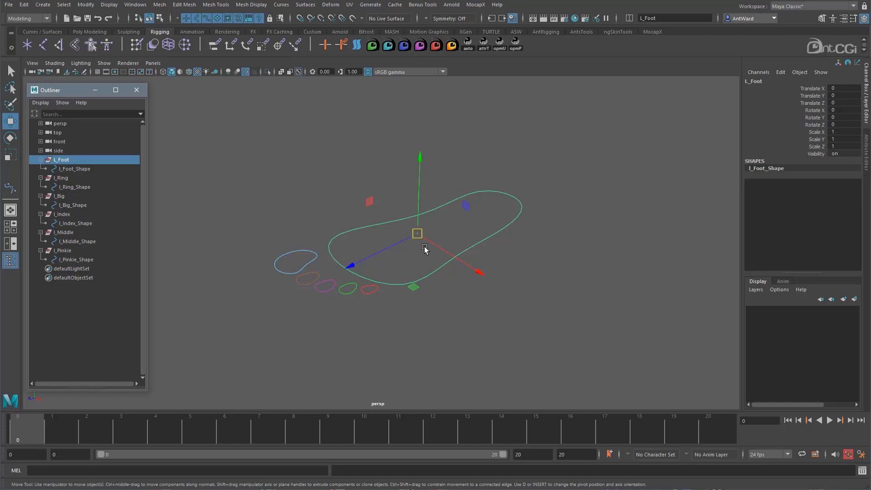
click(88, 168)
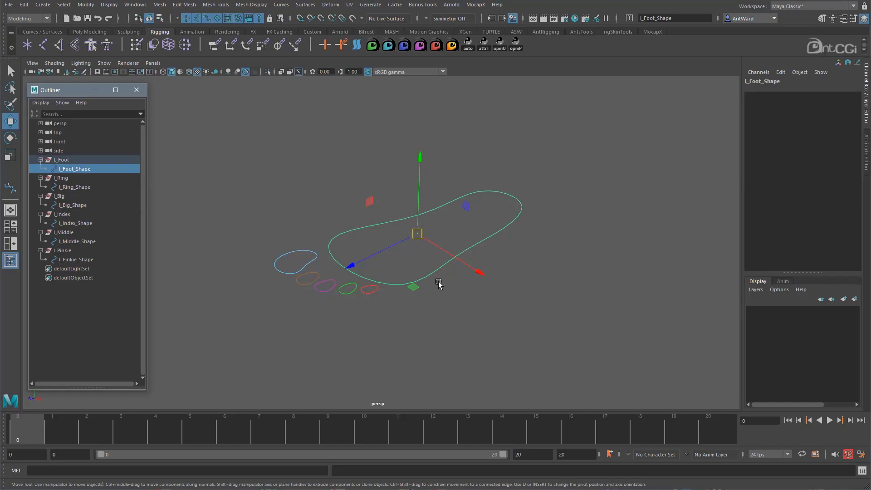
click(78, 186)
click(75, 205)
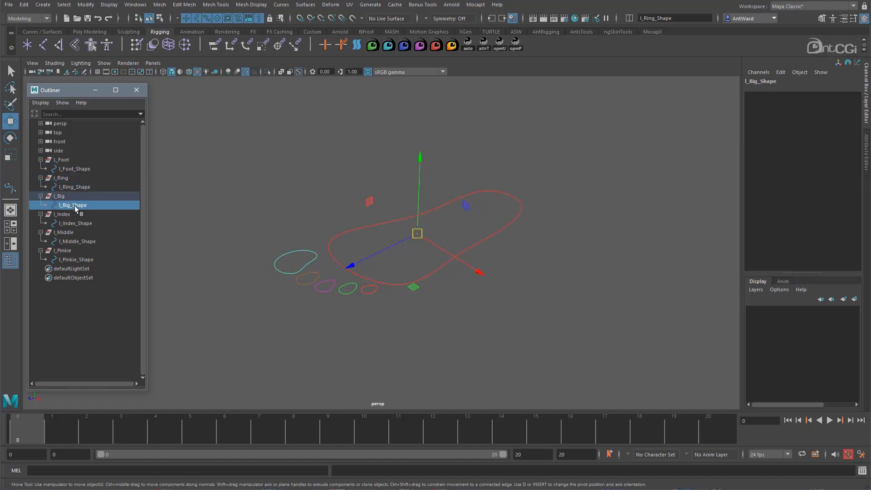
click(77, 224)
click(79, 187)
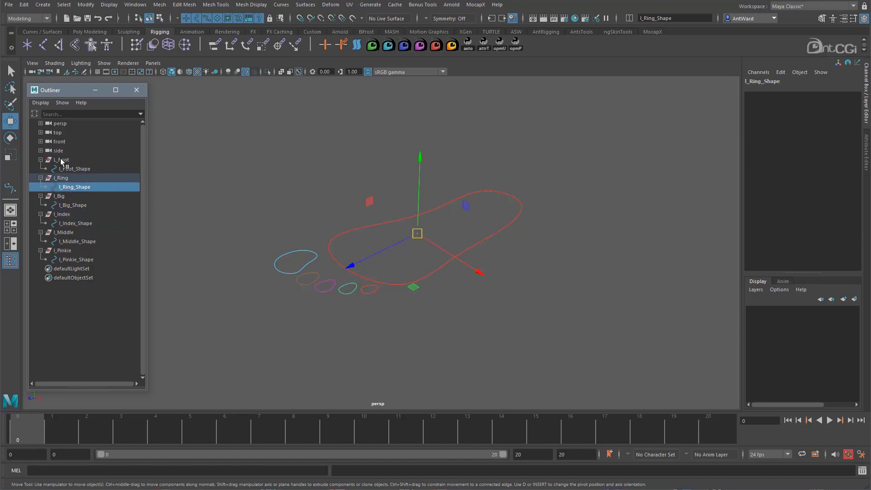
- Try to parent l_Ring_Shape directly under L_Foot in the Outliner, undo it and expand l_Ring again
drag(80, 187, 69, 162)
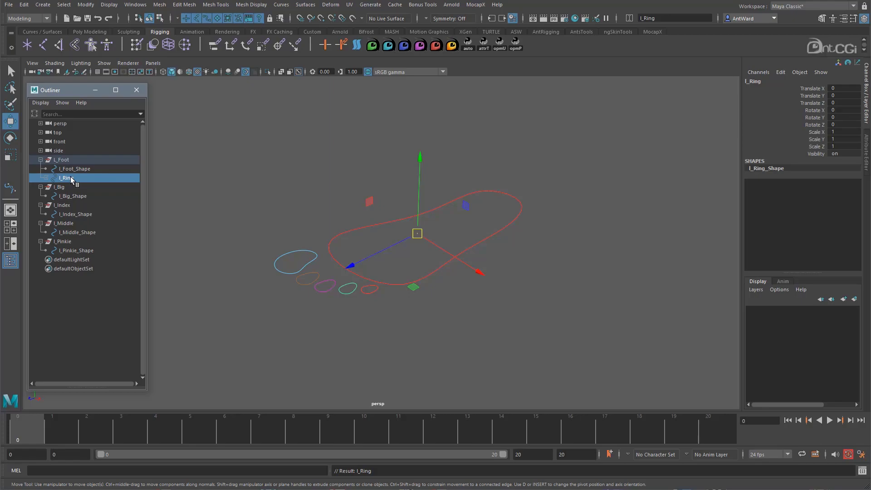
key(ctrl+z)
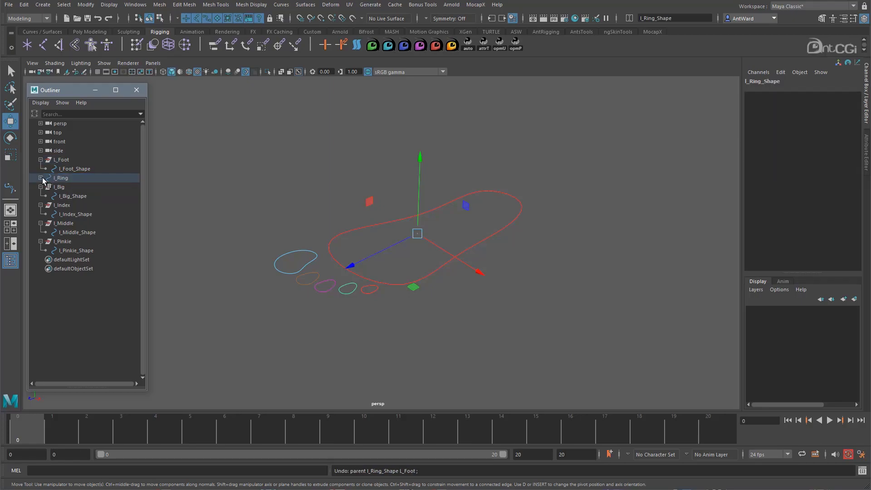
click(40, 177)
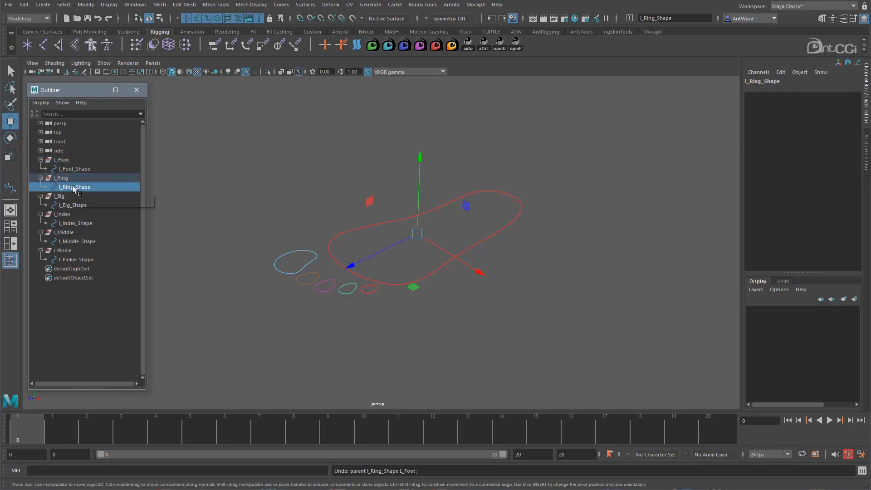
- Open Charcoal Editor 2 and run the MEL command parent -r -s to parent l_Ring_Shape under L_Foot
click(861, 471)
alt+middle_drag(383, 283, 346, 255)
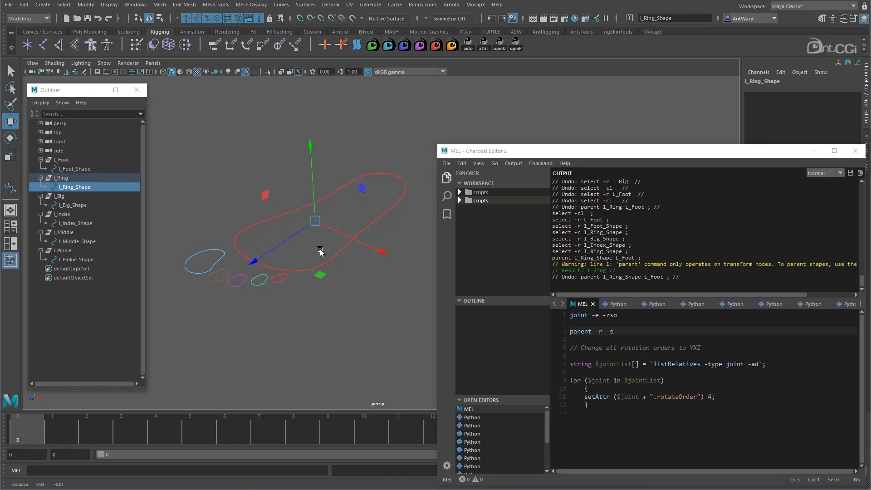
click(82, 188)
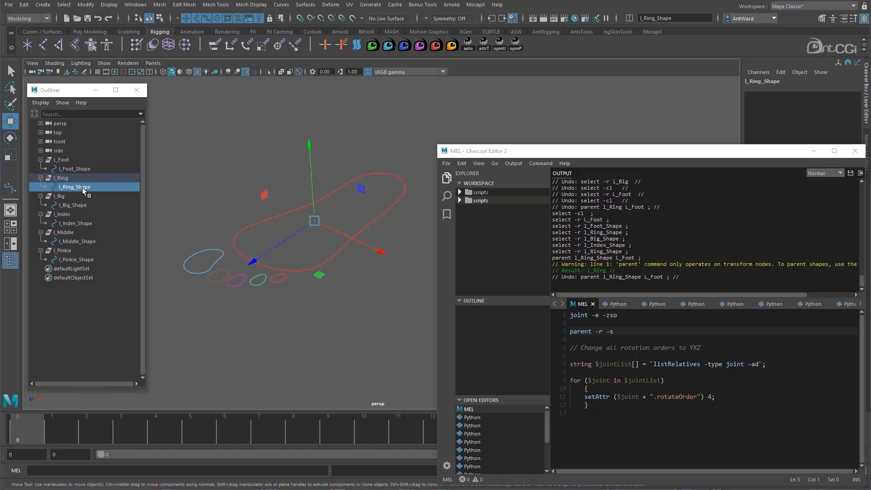
ctrl+click(64, 160)
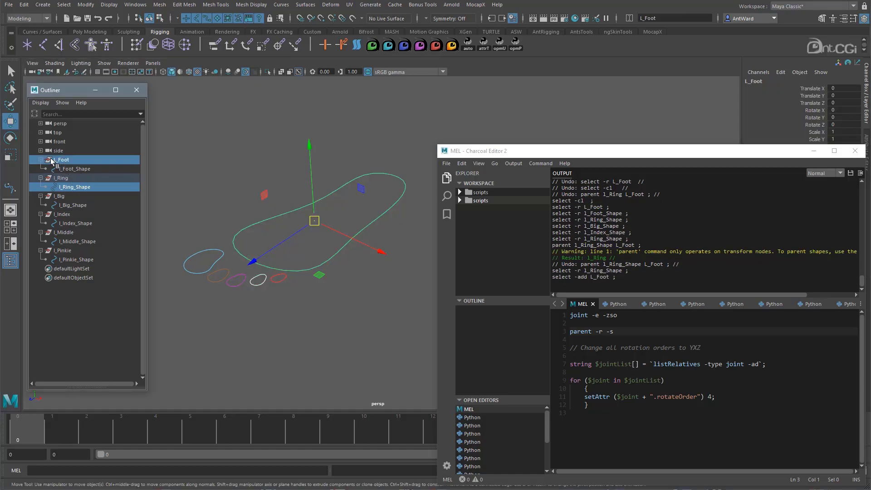
click(619, 335)
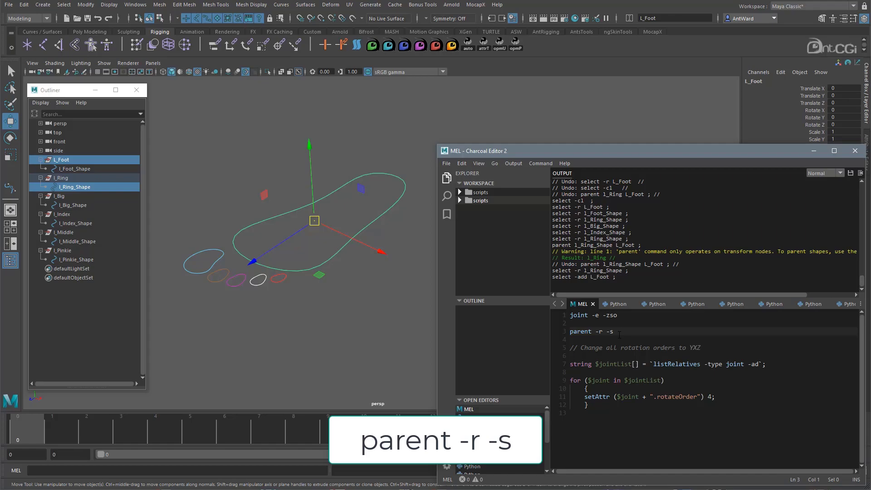
click(613, 333)
drag(613, 333, 569, 333)
key(KP_Enter)
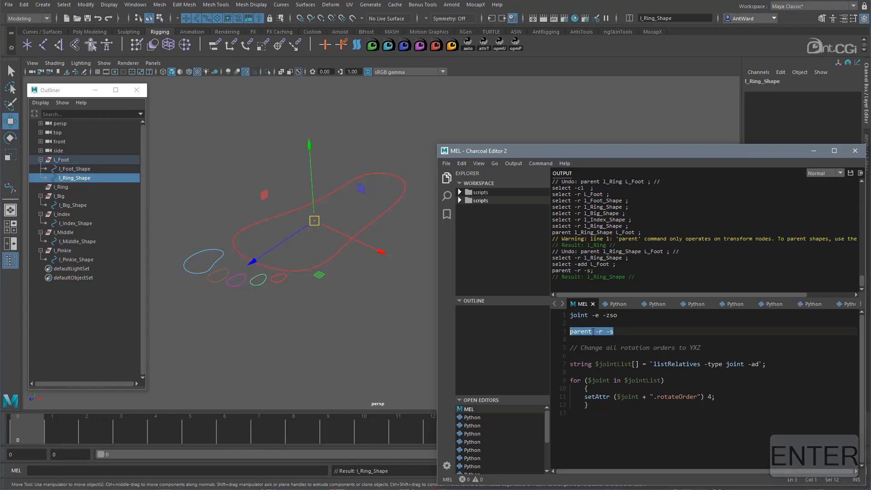
- Parent l_Big_Shape under the L_Foot transform with the parent -r -s command
click(83, 205)
ctrl+click(70, 162)
click(614, 333)
drag(613, 333, 568, 333)
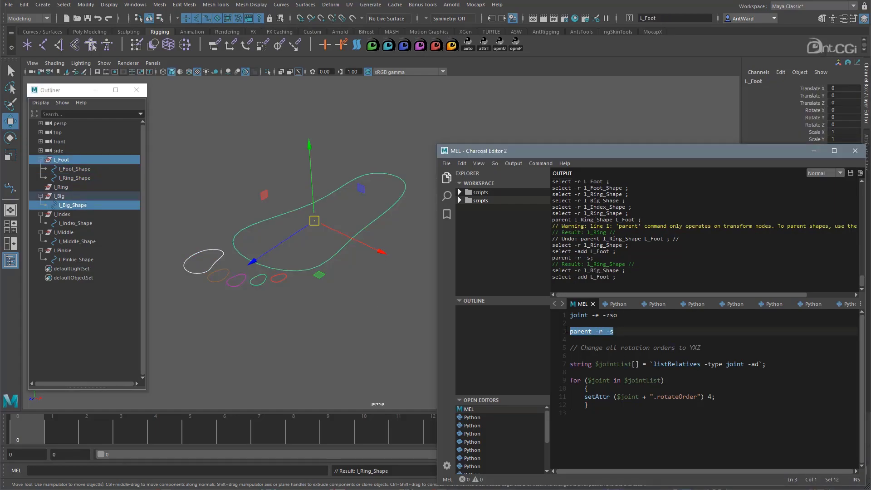
key(ctrl+Return)
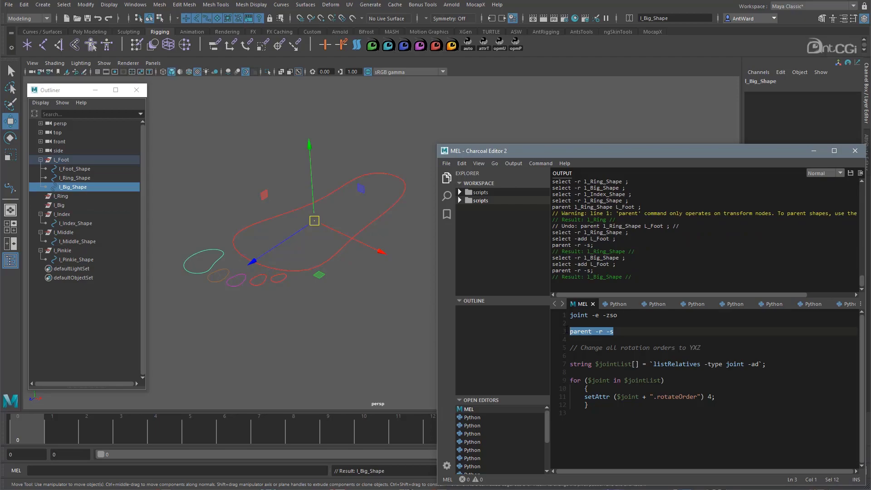
- Parent l_Index_Shape and l_Middle_Shape one after the other under L_Foot with the parent -r -s command
click(77, 222)
ctrl+click(68, 159)
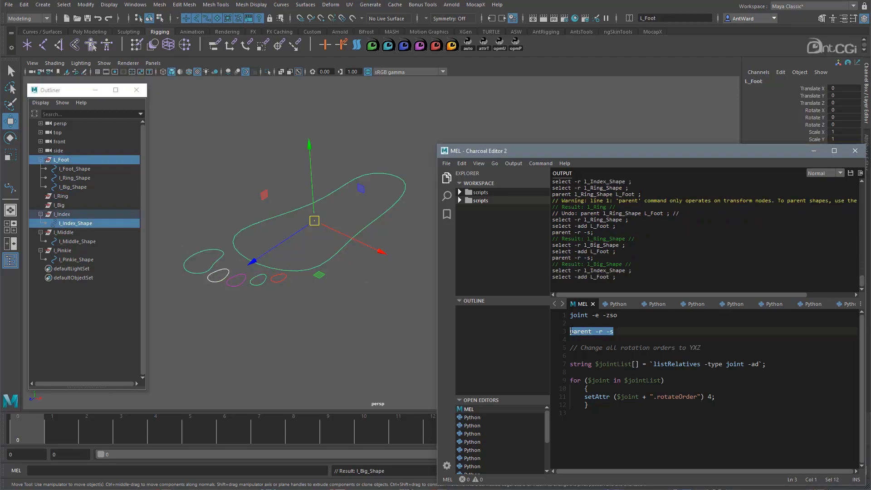
key(ctrl+Return)
click(77, 241)
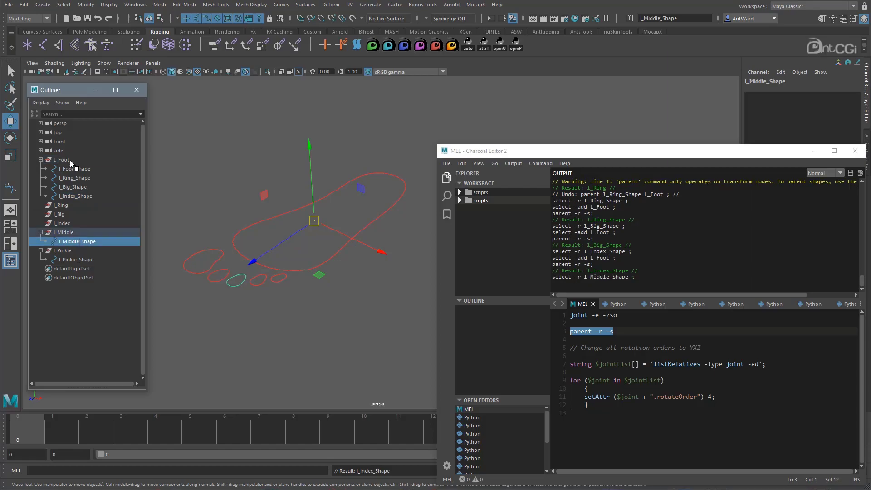
ctrl+click(72, 161)
key(ctrl+Return)
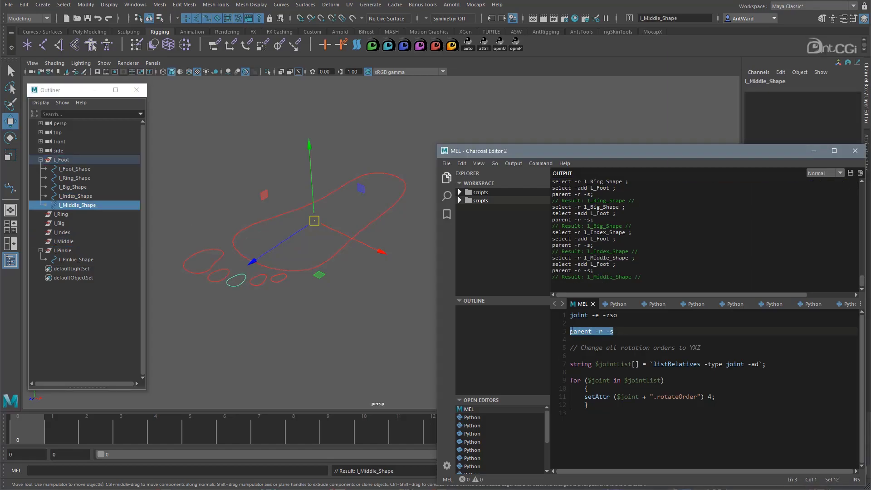
- Parent l_Pinkie_Shape under the L_Foot transform with the parent -r -s command
click(76, 259)
ctrl+click(63, 159)
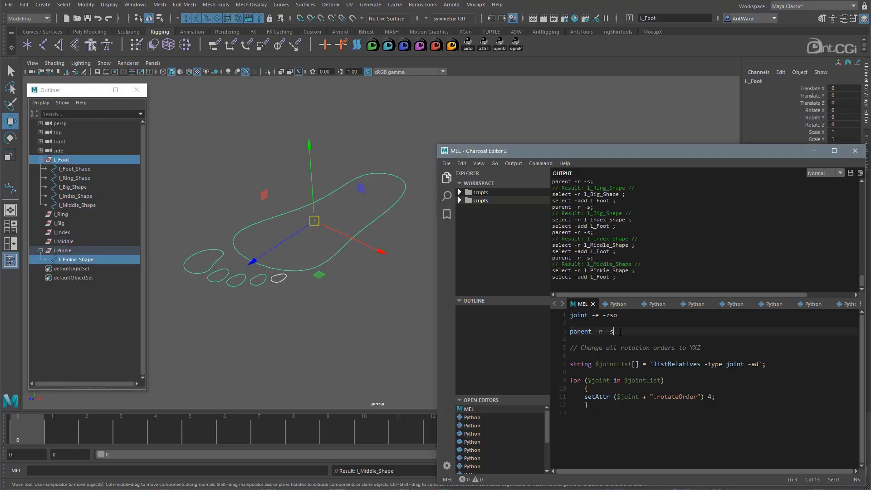
key(ctrl+Return)
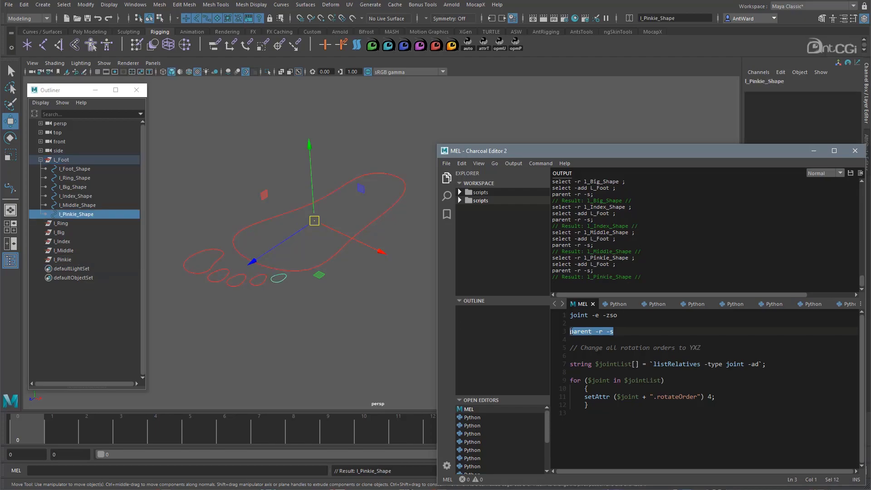
- Select the combined foot control through its foot and toe outlines to check that it behaves as one object
click(354, 330)
drag(352, 219, 370, 255)
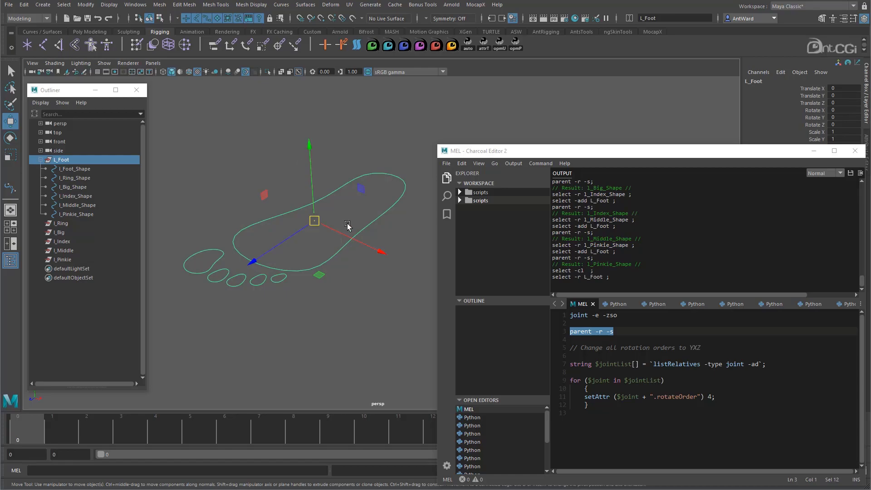
drag(180, 237, 193, 288)
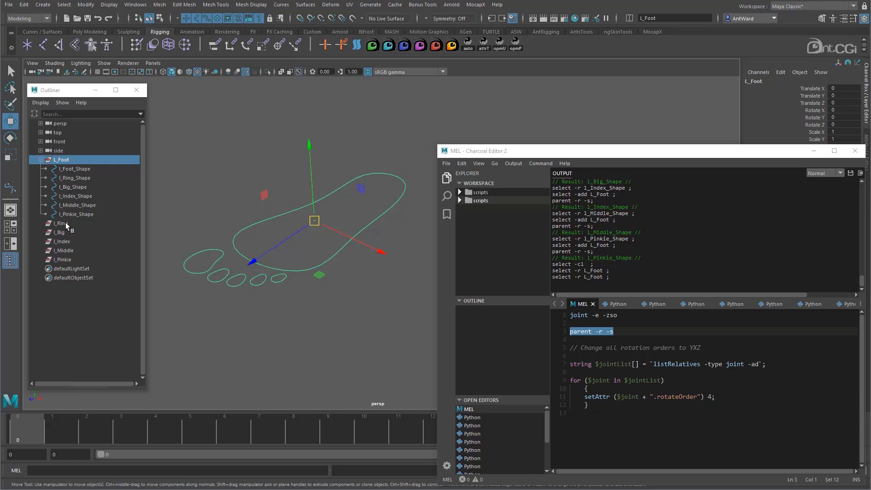
- Delete the empty l_Ring, l_Big, l_Index, l_Middle and l_Pinkie transforms, and hide shape nodes in the Outliner
drag(66, 222, 63, 261)
key(Delete)
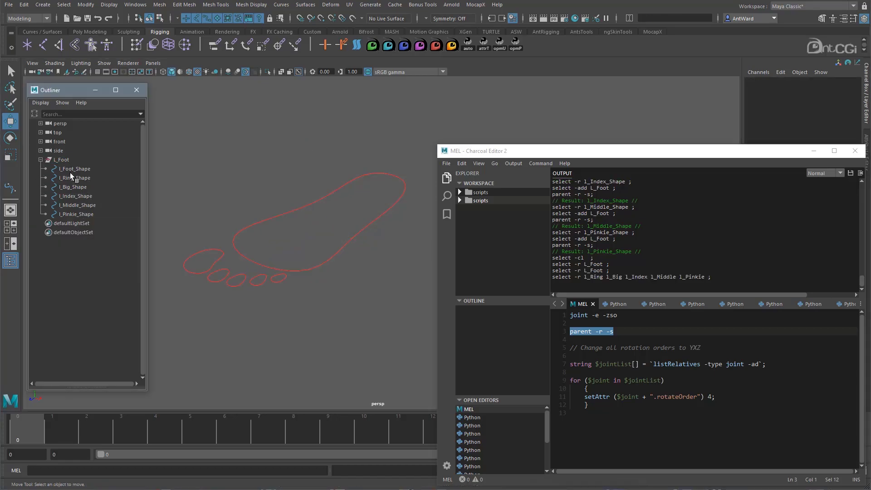
right_click(80, 261)
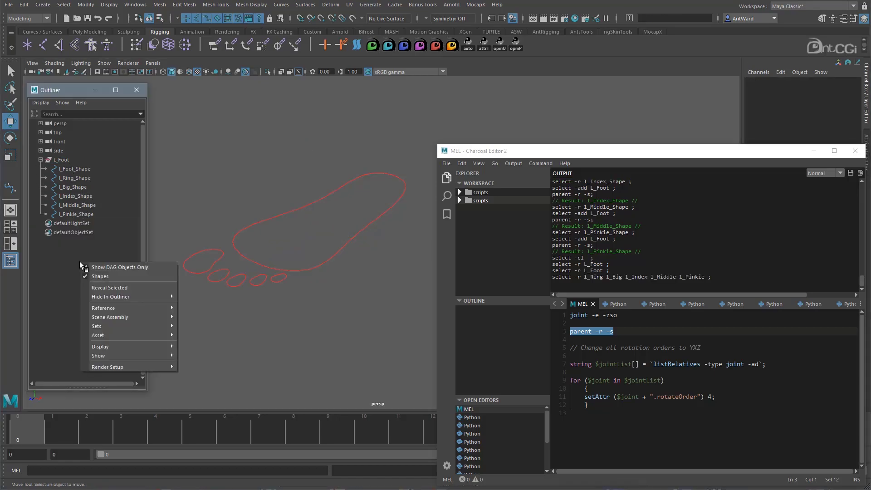
click(109, 277)
click(67, 159)
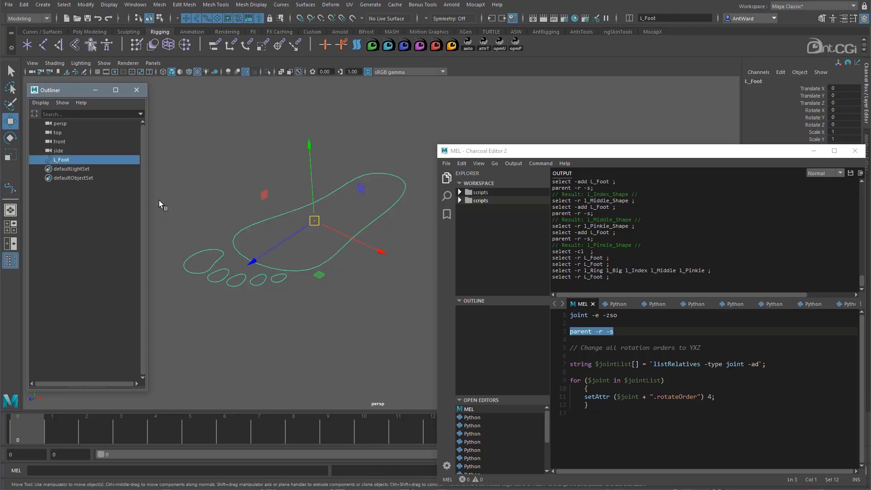
- Close the script editor and examine the combined L_Foot control with its list of shapes
click(855, 151)
alt+middle_drag(346, 248, 410, 255)
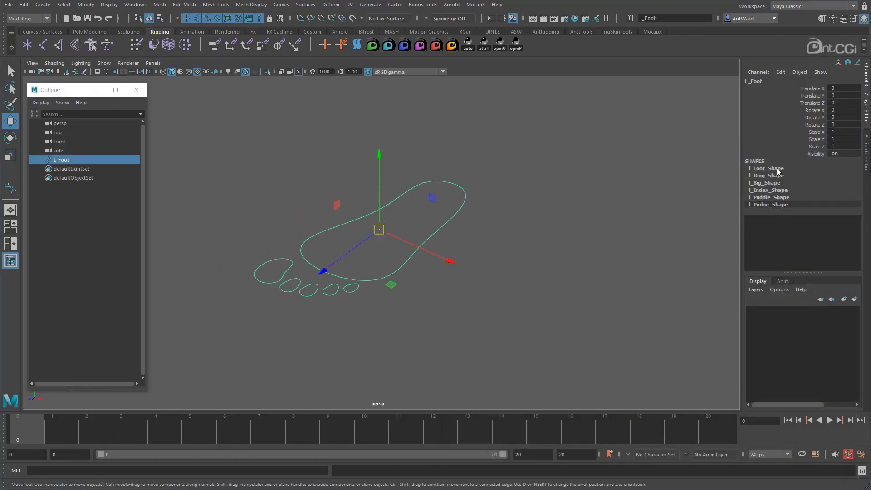
alt+drag(295, 318, 495, 316)
click(406, 238)
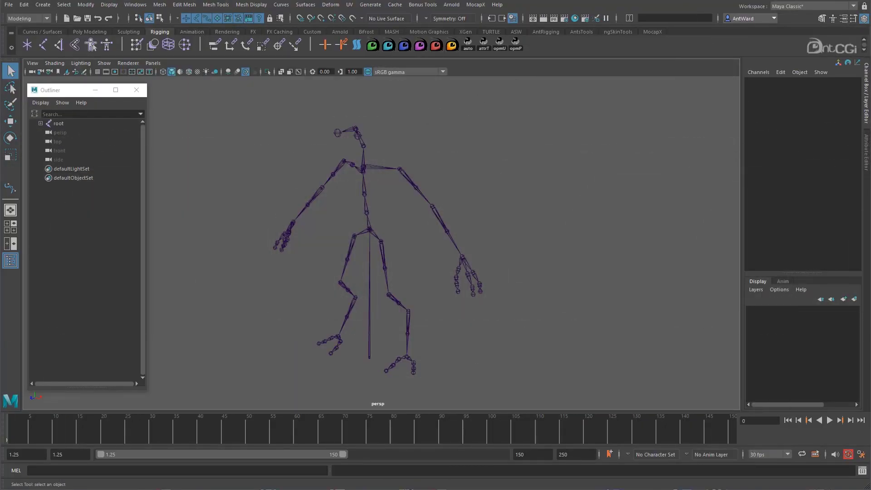
- Create a NURBS circle at the base of the skeleton and scale it uniformly to about 11.7
alt+drag(398, 240, 431, 228)
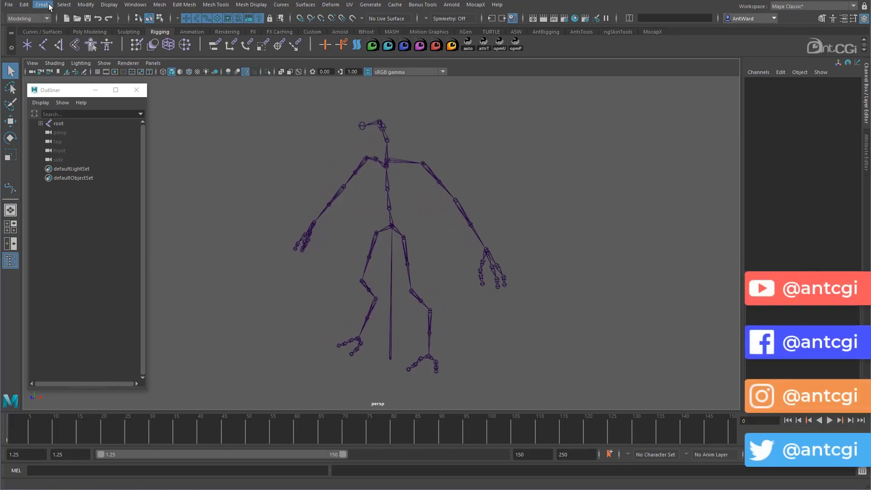
click(49, 5)
mouse_move(61, 29)
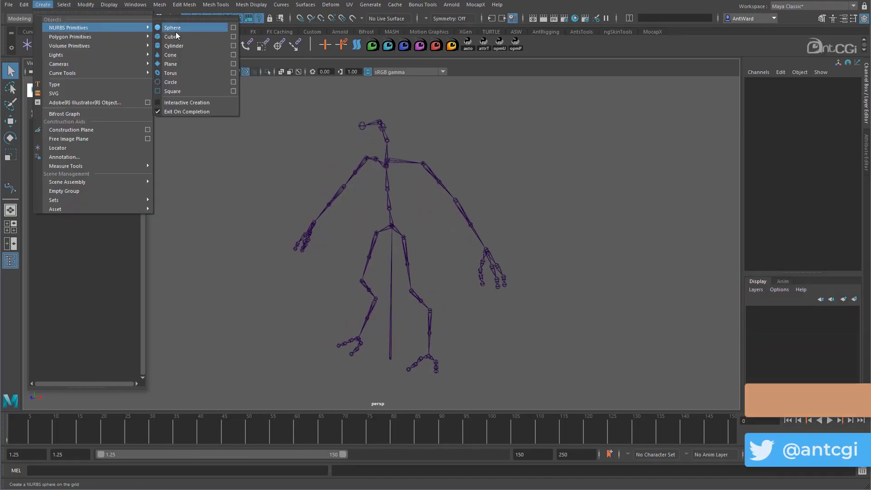
click(170, 83)
alt+drag(483, 323, 454, 358)
key(r)
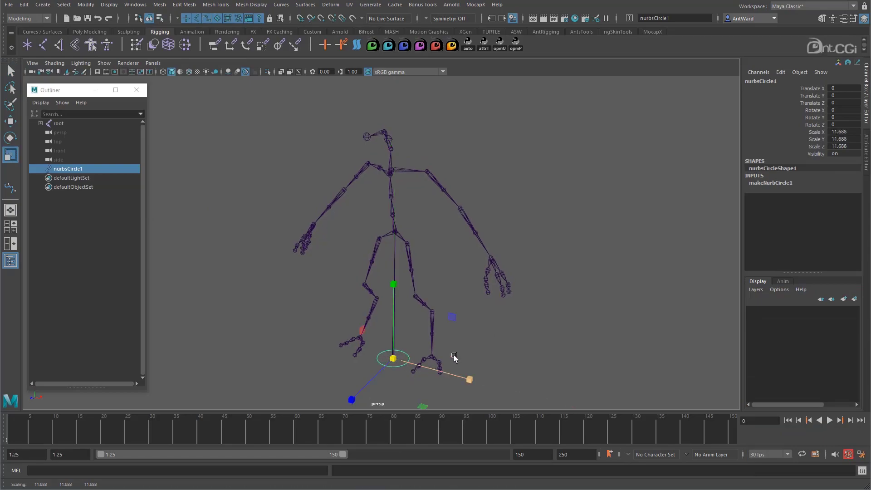
key(w)
- Freeze the circle's translate, rotate and scale transformations and delete its construction history
click(86, 4)
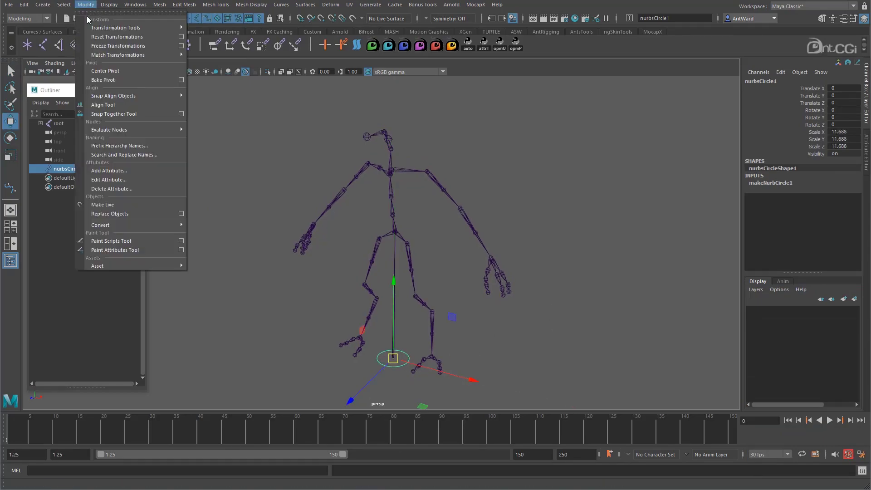
click(181, 46)
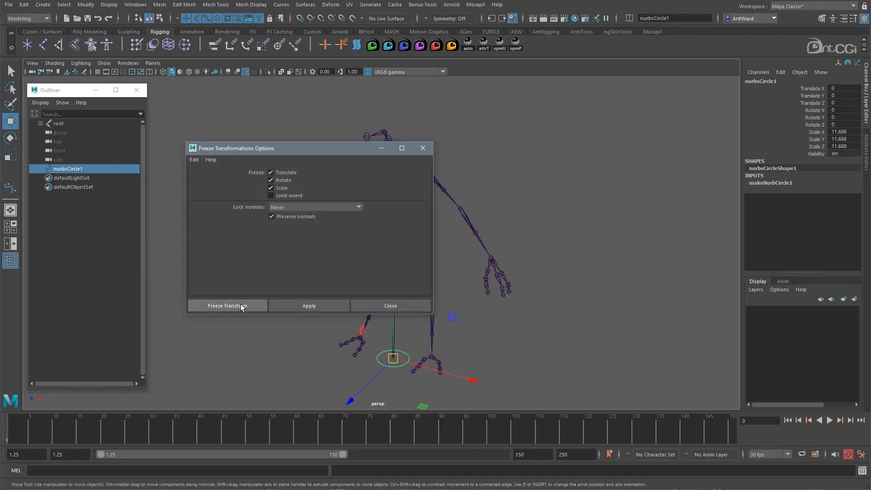
click(242, 306)
click(23, 6)
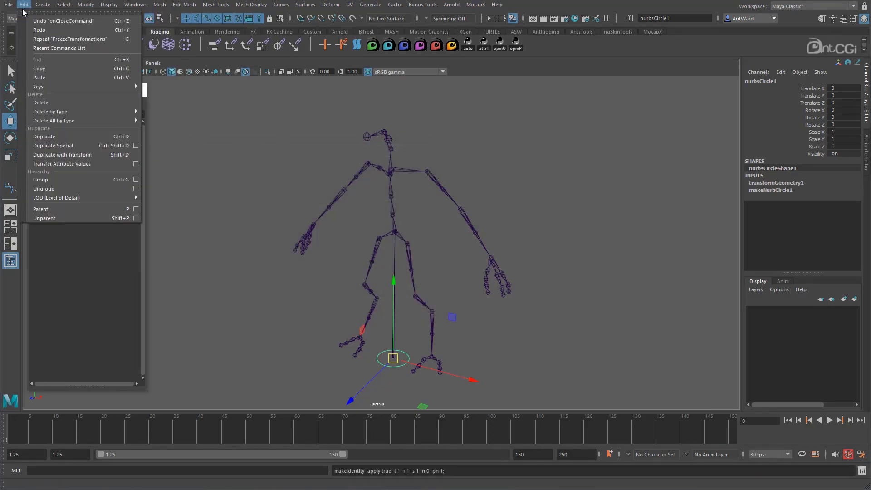
mouse_move(70, 113)
click(179, 111)
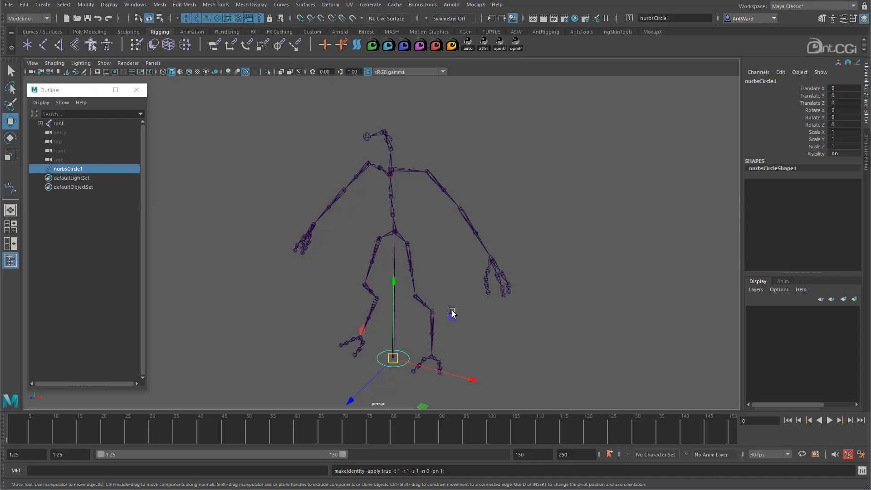
alt+drag(452, 311, 456, 311)
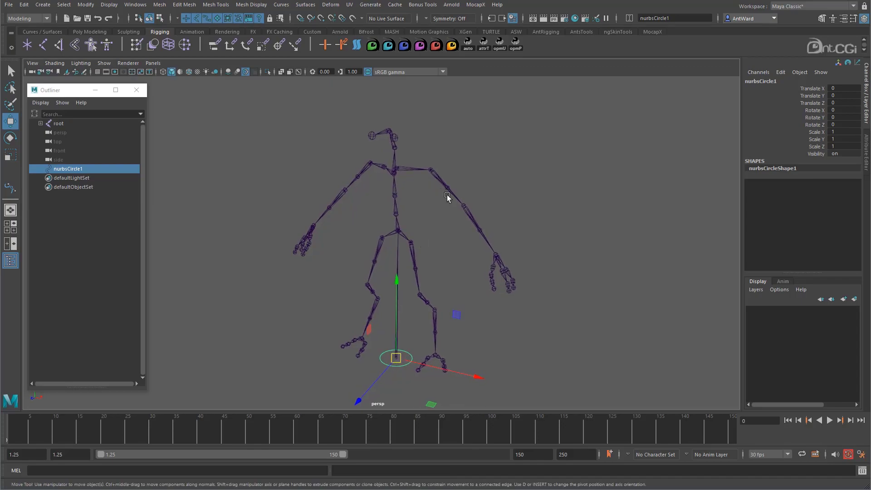
- Match all transforms of the circle to the upperarm_l joint
click(451, 194)
click(84, 6)
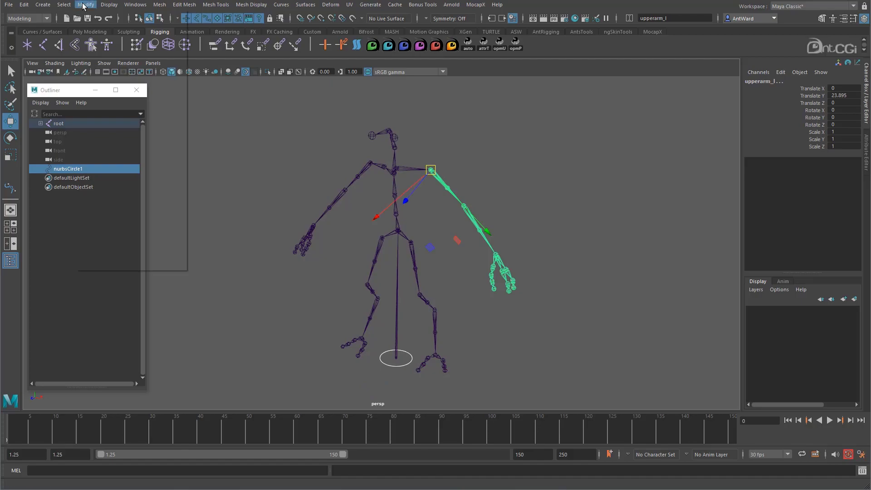
mouse_move(132, 55)
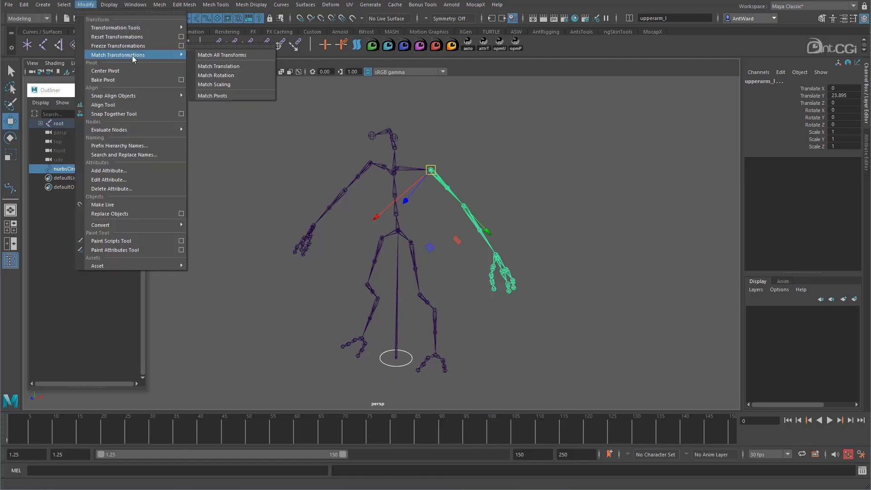
click(216, 58)
alt+drag(385, 197, 360, 202)
alt+middle_drag(361, 203, 332, 246)
alt+right_drag(332, 247, 641, 237)
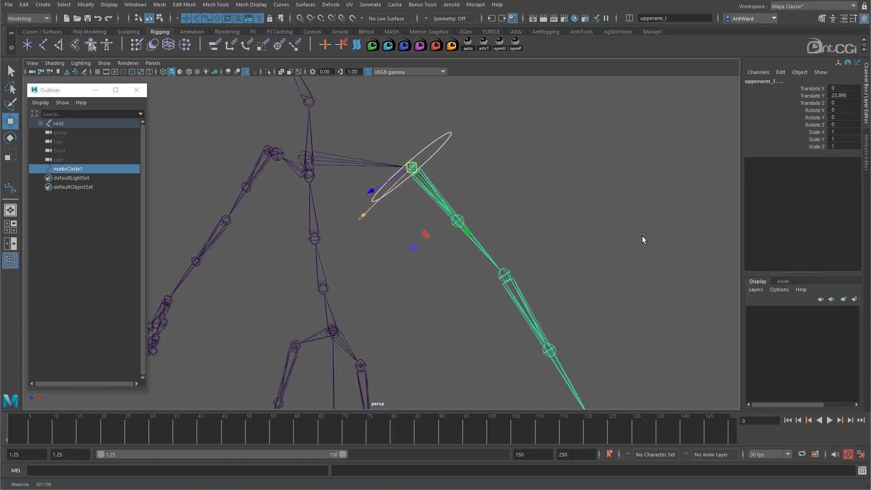
alt+drag(642, 237, 608, 233)
- Test-rotate the circle control at the shoulder and undo the rotation
click(441, 168)
drag(401, 121, 433, 162)
key(e)
key(ctrl+z)
alt+middle_drag(491, 236, 487, 270)
alt+drag(487, 271, 482, 268)
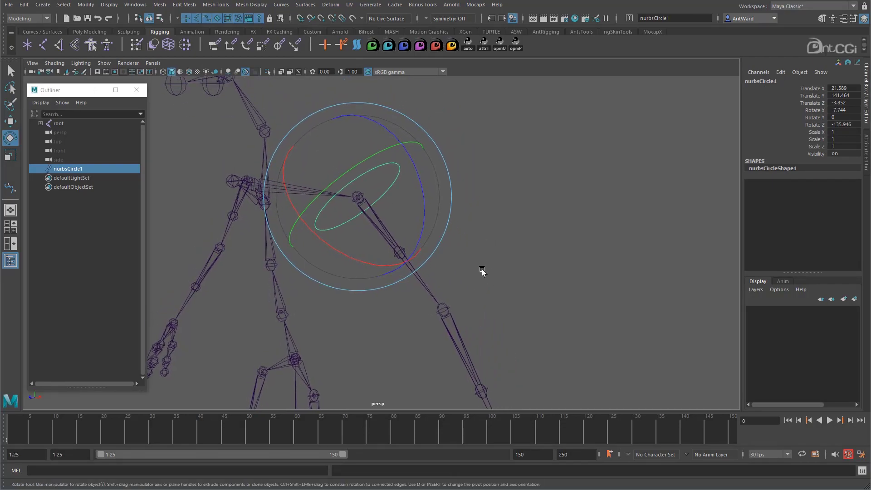
- Constrain the upperarm_l joint to the circle with a parent constraint that maintains offset
key(w)
mouse_move(407, 218)
alt+mouse_down()
mouse_move(412, 210)
mouse_move(406, 217)
alt+mouse_up()
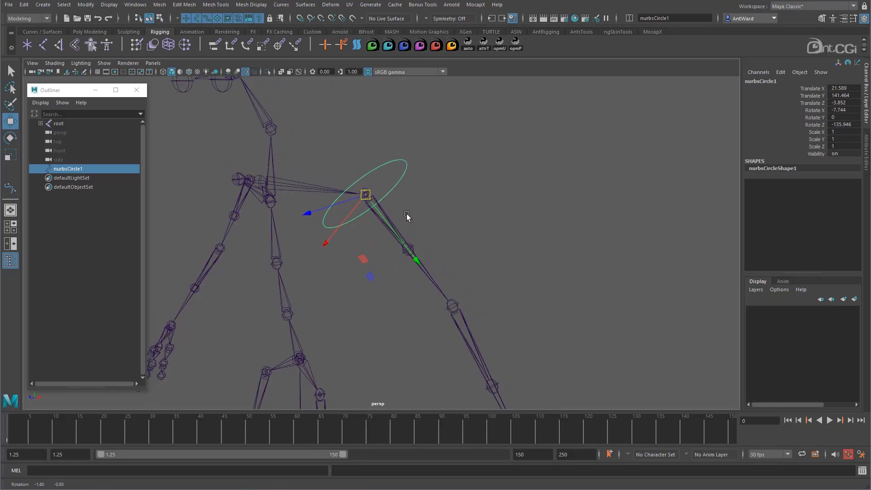
click(428, 275)
key(space)
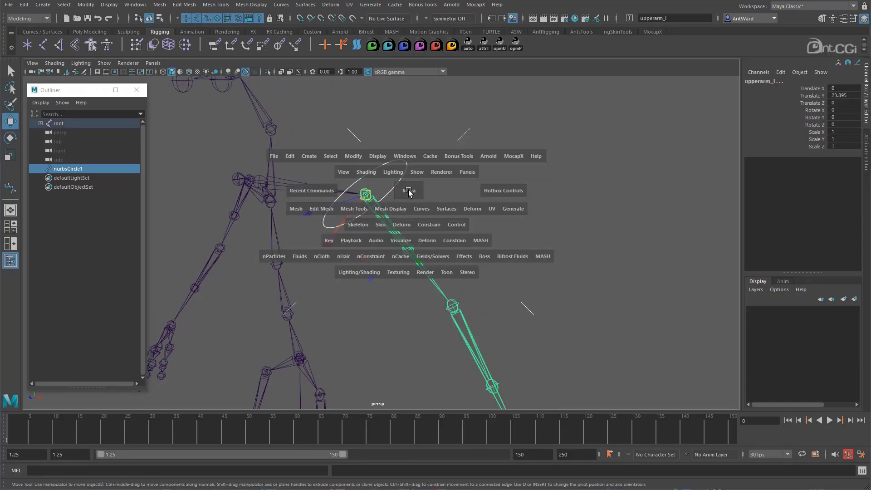
click(426, 224)
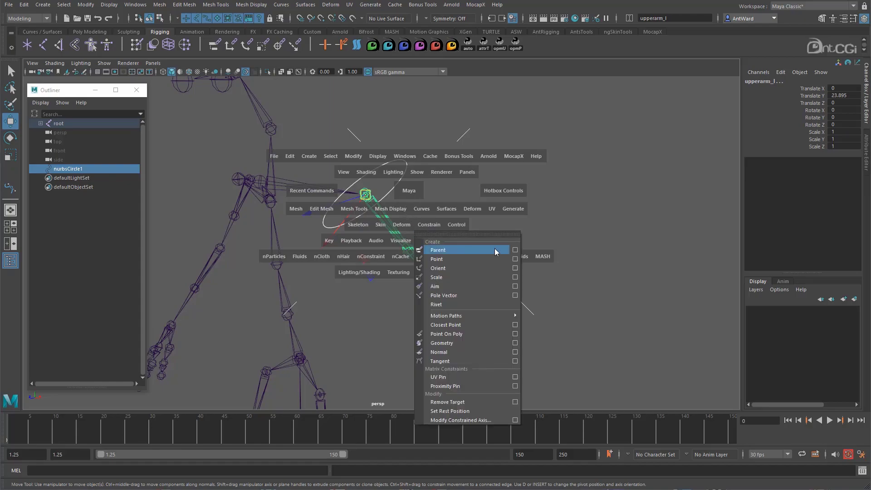
click(510, 248)
drag(285, 155, 578, 101)
click(526, 250)
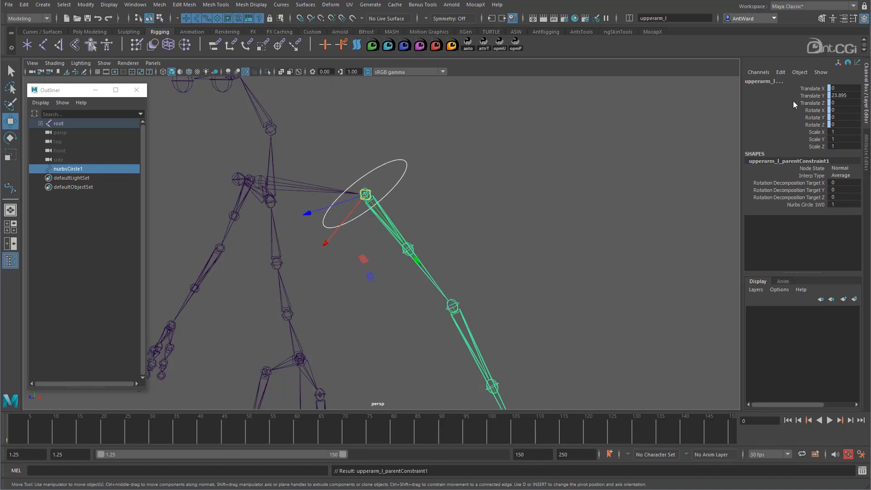
- Rotate the circle control to test how it drives the arm, and undo the rotation
click(499, 188)
click(406, 167)
key(e)
drag(388, 222, 399, 184)
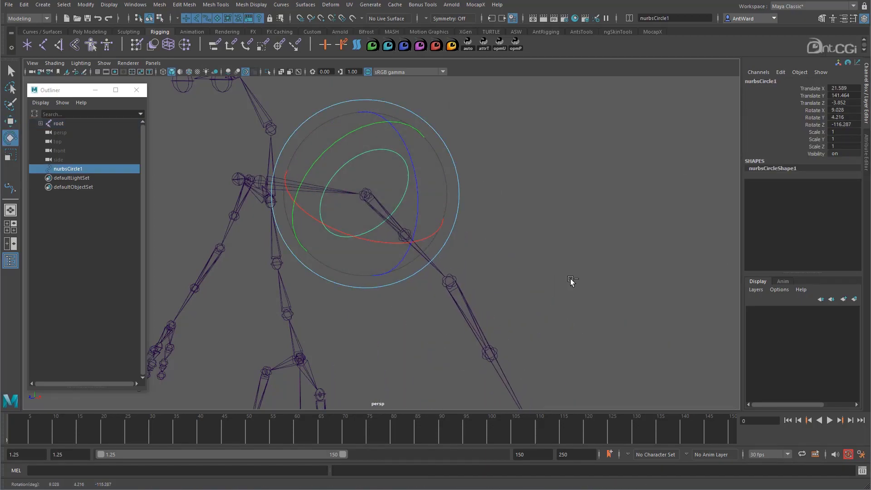
key(ctrl+z)
click(570, 278)
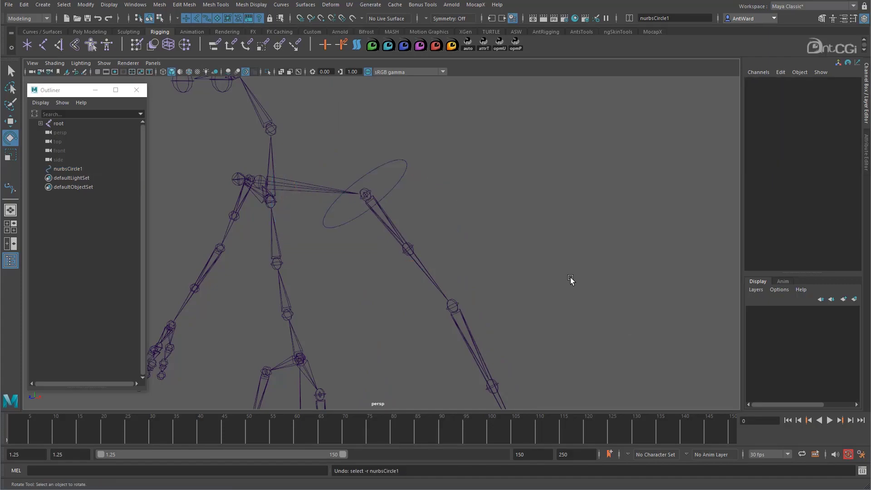
- Check the constrained channels of the upperarm_l joint and undo its parent constraint
click(429, 277)
alt+drag(585, 207, 589, 205)
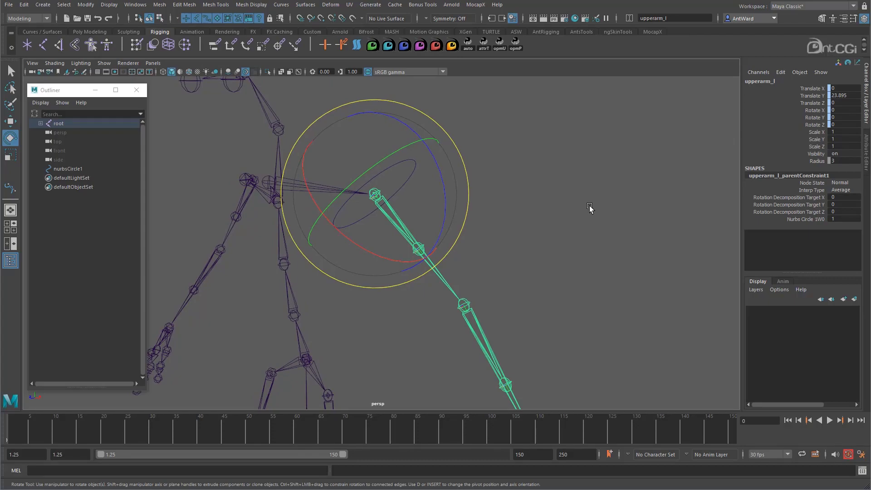
key(ctrl+z)
key(ctrl+z)
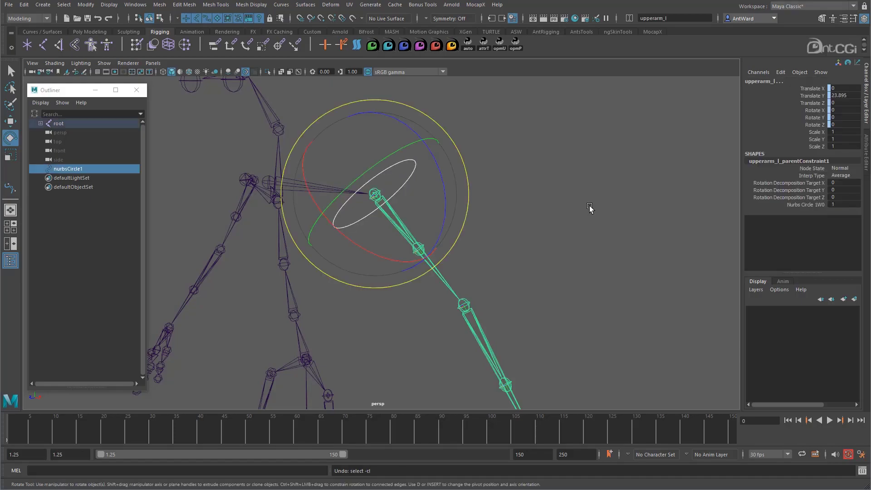
key(ctrl+z)
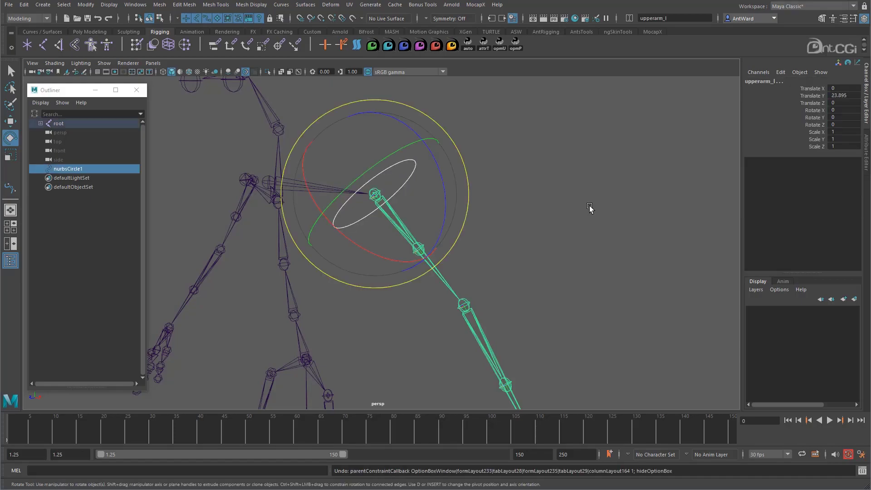
click(559, 206)
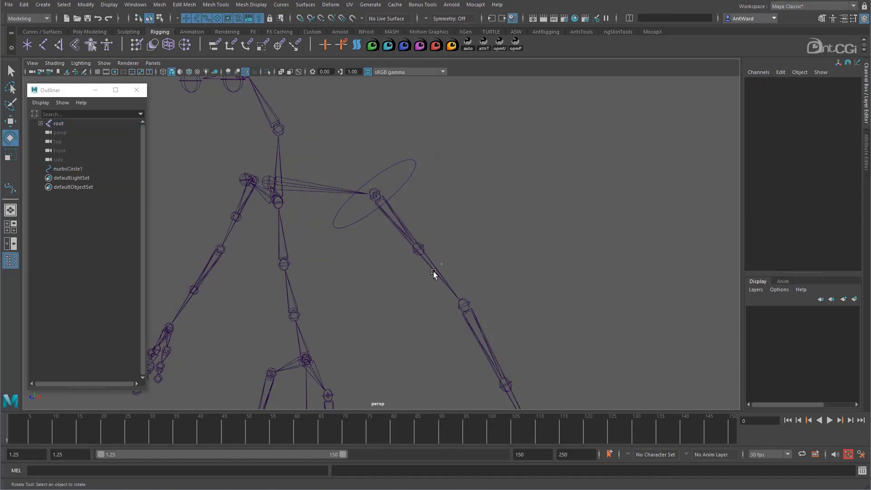
- Reveal the upperarm_l joint in the Outliner, show shape nodes and expand nurbsCircle1 to its shape
click(434, 271)
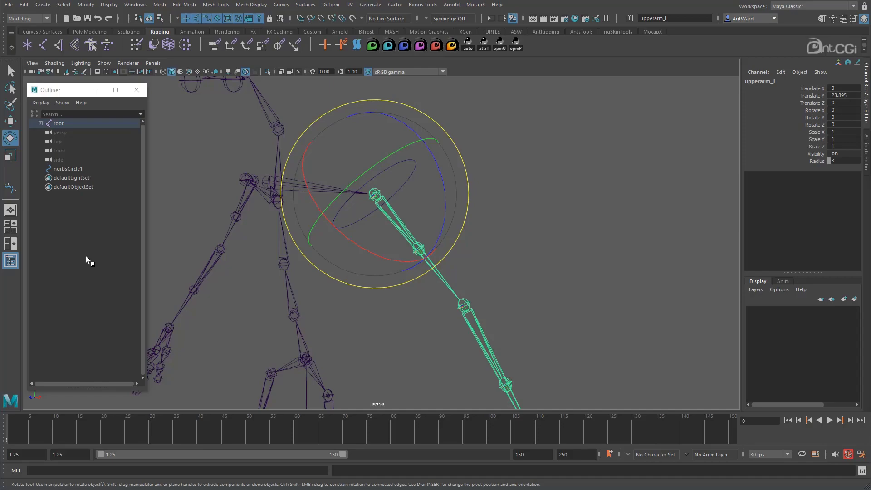
right_click(90, 271)
click(108, 281)
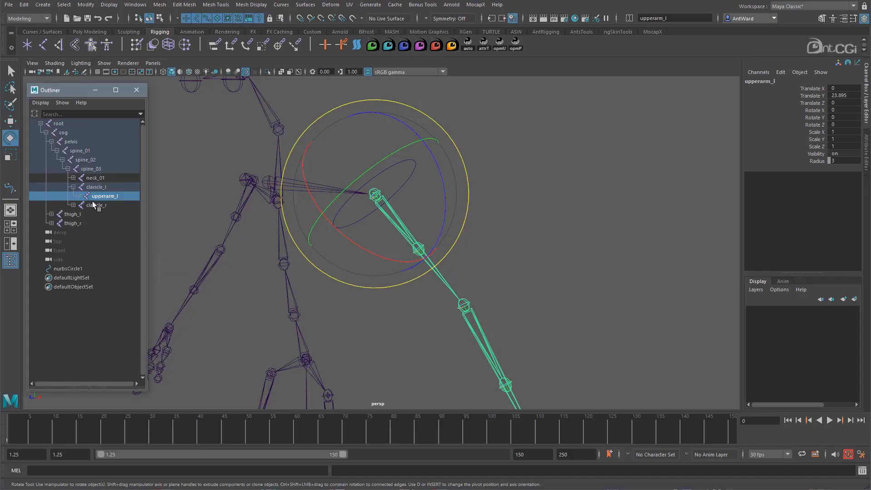
right_click(90, 333)
click(103, 348)
click(41, 269)
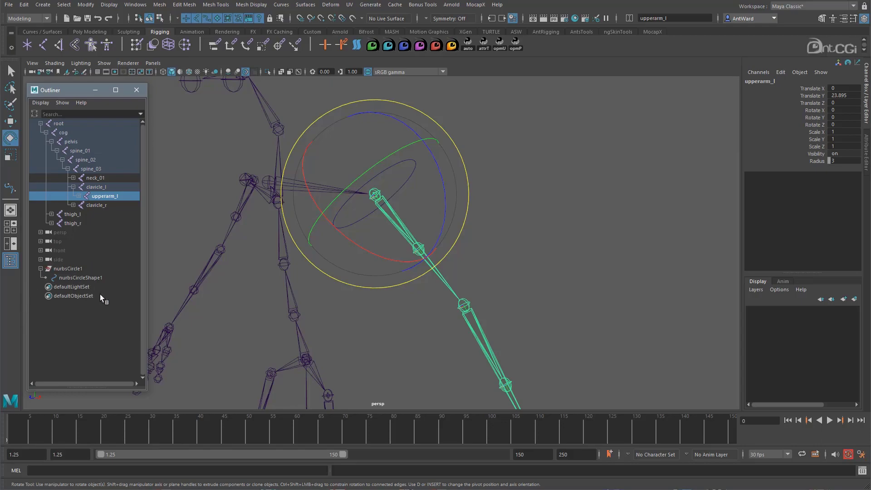
- Parent nurbsCircleShape1 under the upperarm_l joint by running parent -r -s from the script editor
click(862, 470)
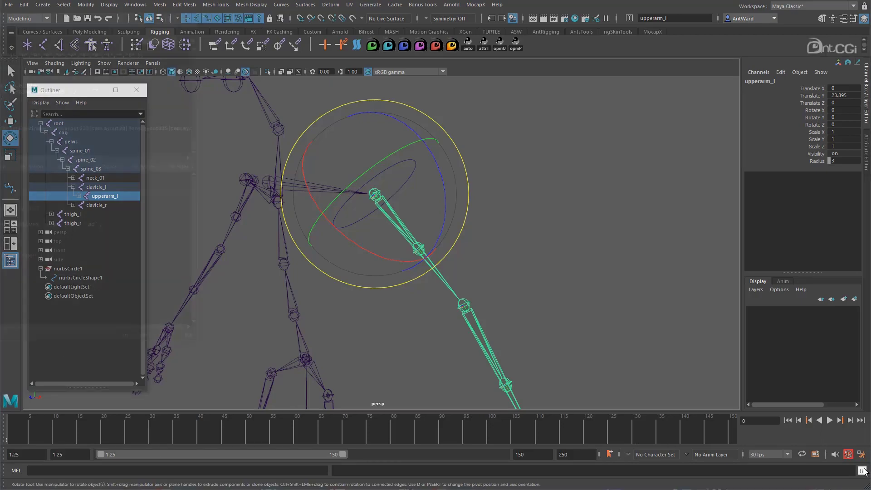
drag(91, 12, 583, 148)
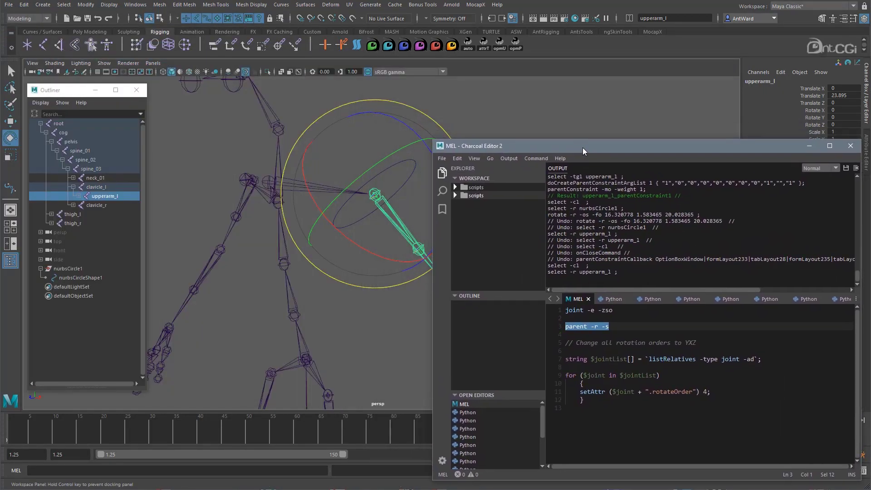
alt+middle_drag(395, 238, 306, 236)
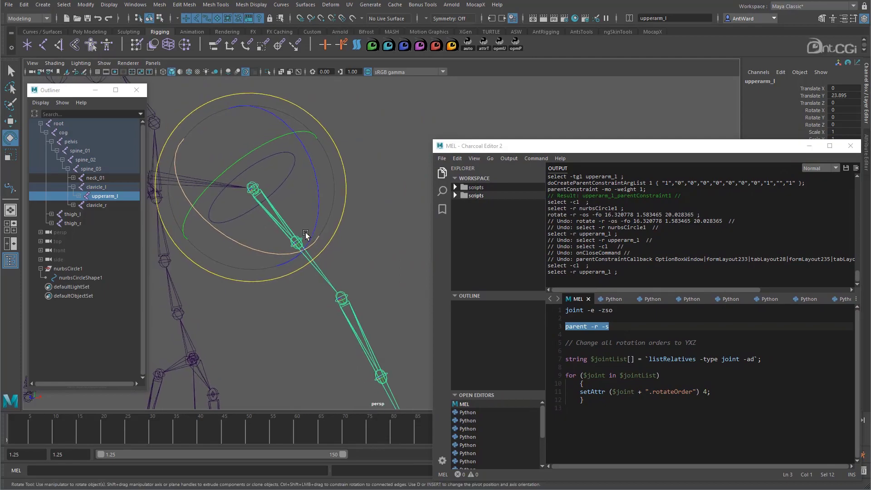
click(97, 278)
shift+click(326, 282)
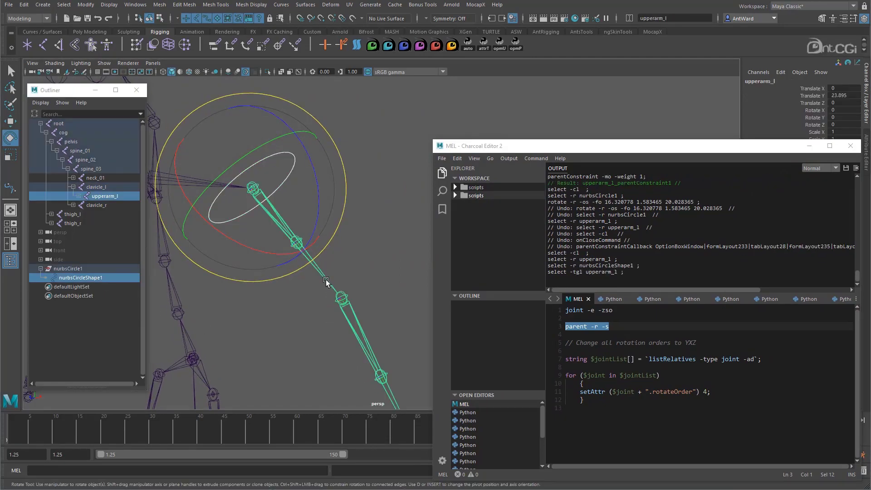
click(616, 328)
drag(601, 327, 568, 326)
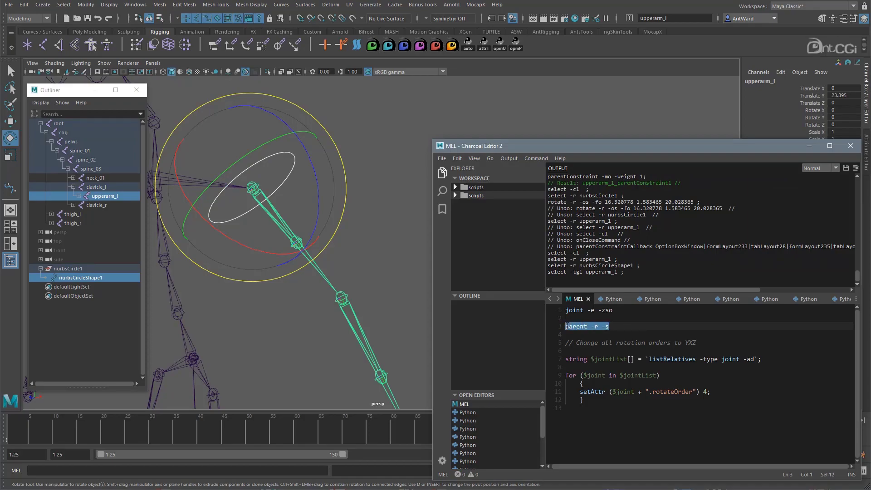
key(ctrl+Return)
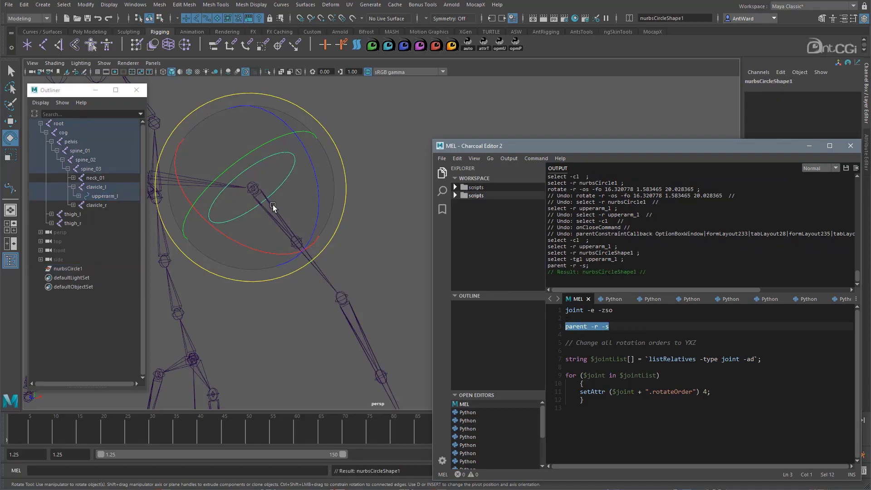
- Expand upperarm_l in the Outliner to inspect its children, and select the joint through its circle curve
click(78, 196)
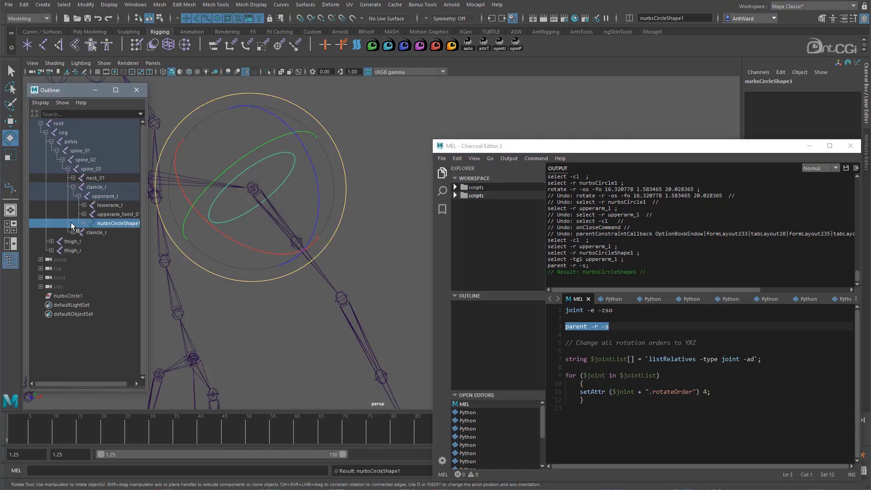
click(363, 235)
click(287, 153)
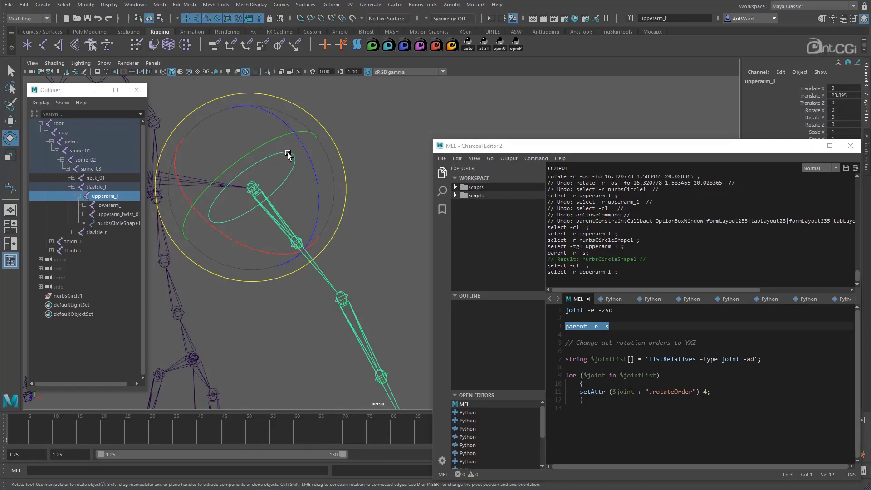
drag(268, 226, 252, 201)
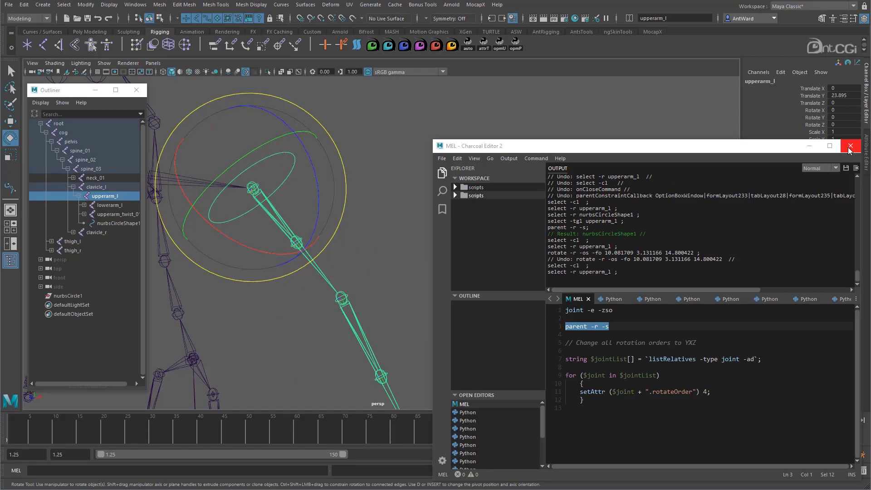
- Close the script editor and delete the empty nurbsCircle1 transform
click(850, 147)
alt+drag(468, 239, 429, 200)
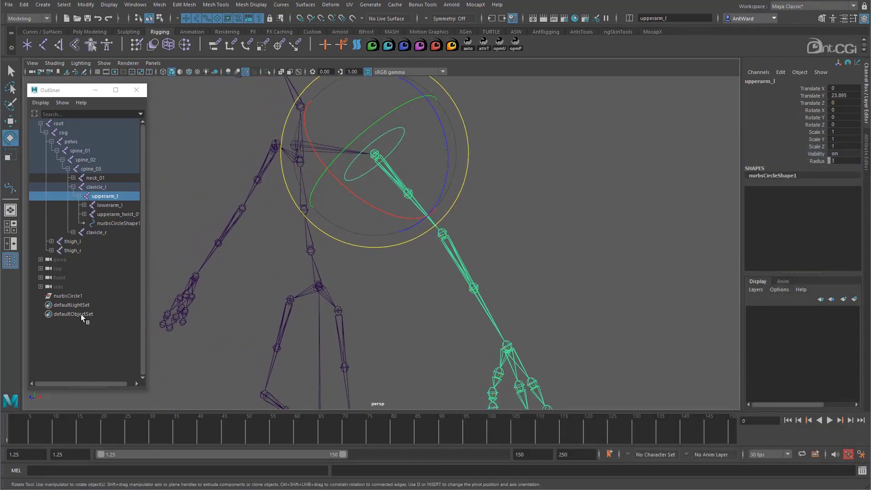
click(72, 295)
key(Delete)
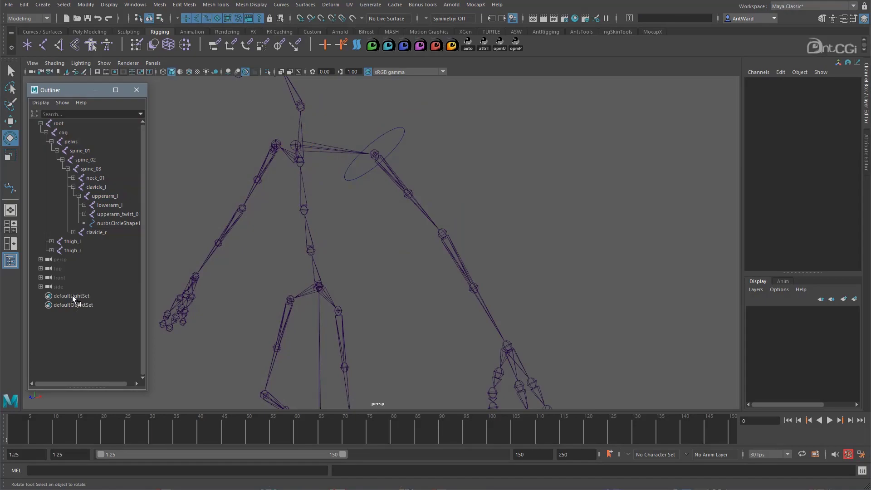
- Widen the Outliner to check nurbsCircleShape1 under upperarm_l, and turn off the display of shape nodes
drag(147, 263, 188, 263)
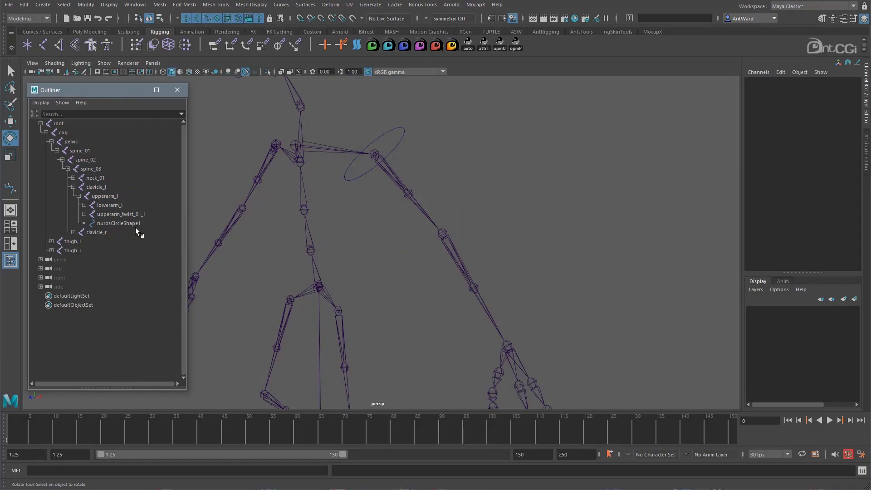
click(133, 223)
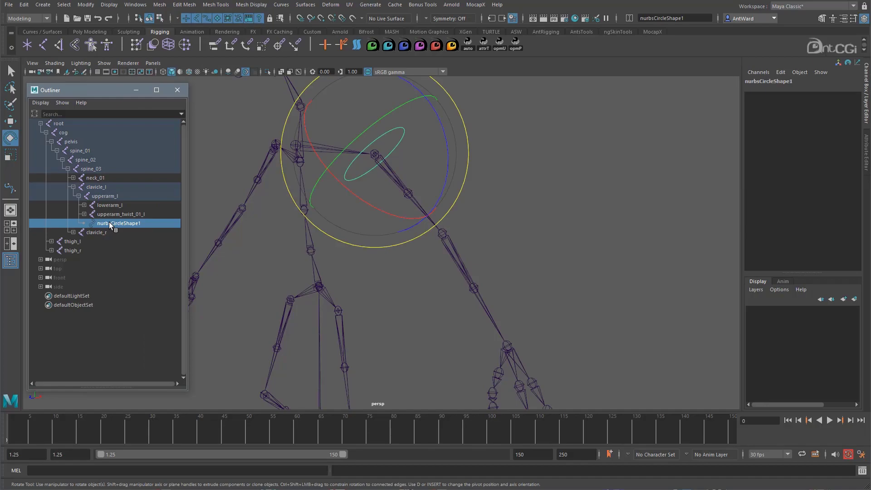
right_click(116, 345)
click(125, 359)
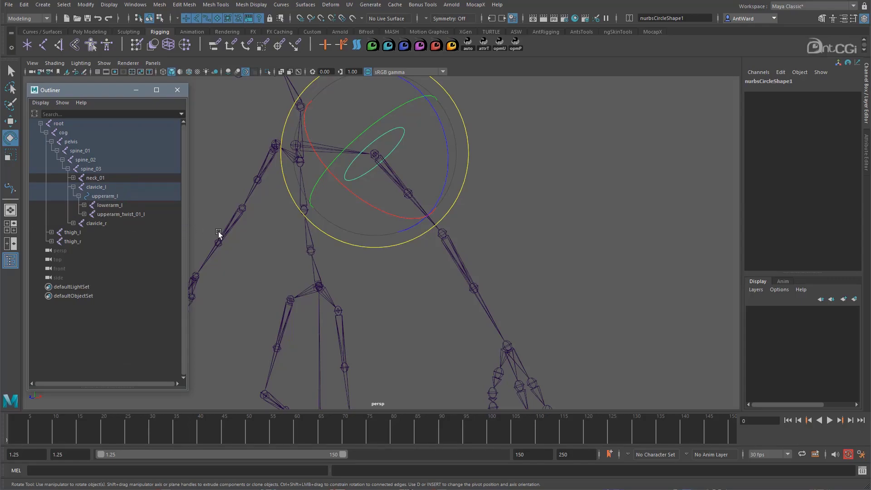
- Select the upperarm_l joint by its circle and rotate it to about X 15.6, Y 12.2, Z 1.6
click(478, 221)
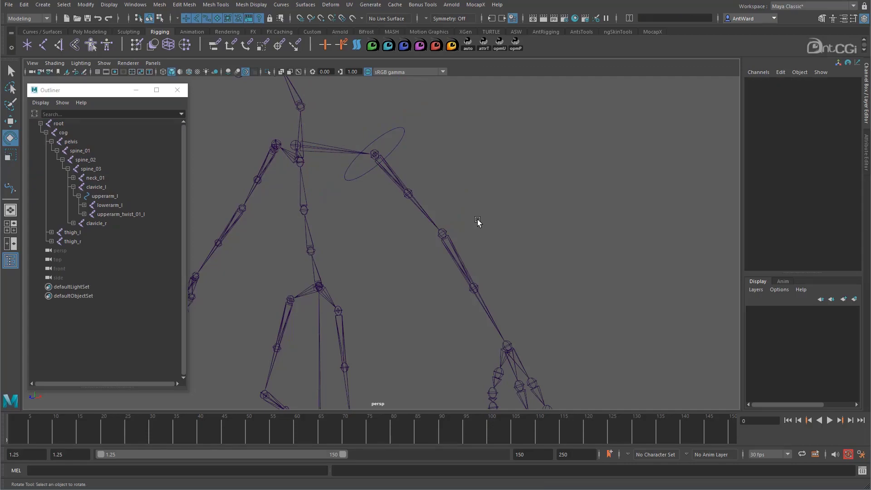
click(396, 129)
alt+drag(576, 202, 568, 204)
drag(377, 173, 351, 181)
- Hide joints in the viewport and rotate upperarm_l by its circle to about X 32, Y 8.9, Z -2.1
click(103, 63)
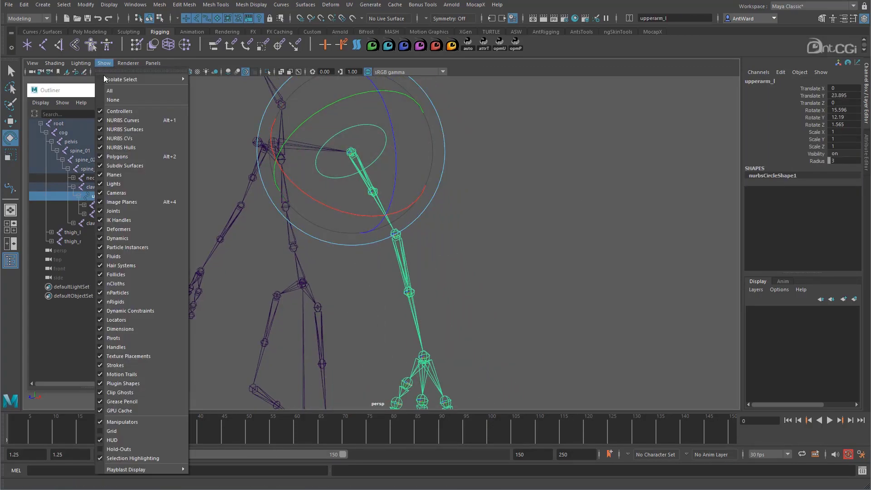
click(114, 211)
alt+drag(475, 267, 511, 192)
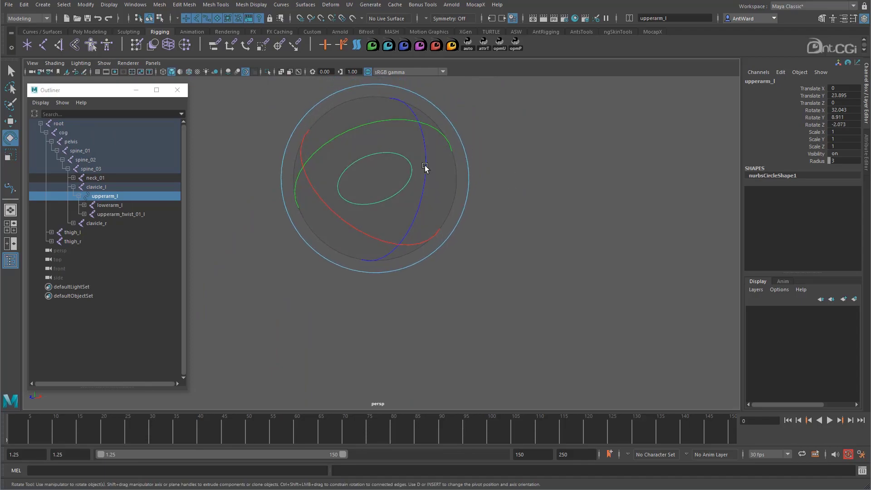
- Show the joints in the viewport again
click(99, 63)
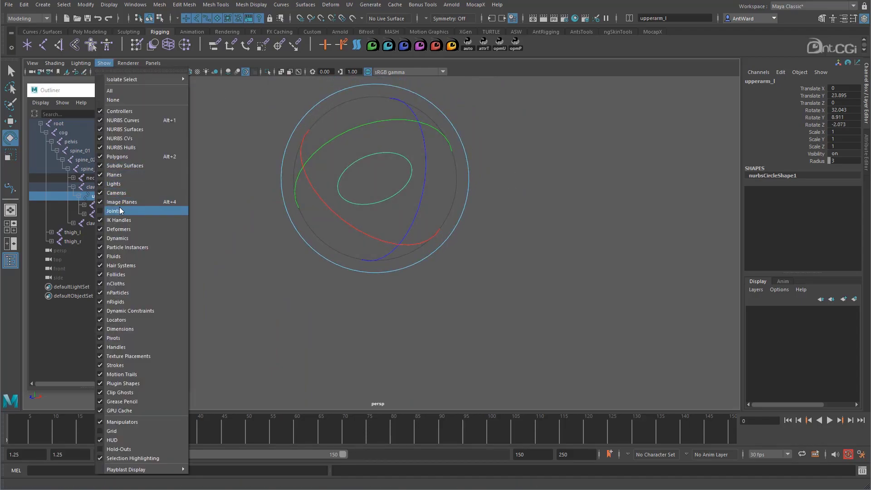
click(113, 211)
scroll(603, 243, up, 3)
alt+drag(605, 243, 541, 212)
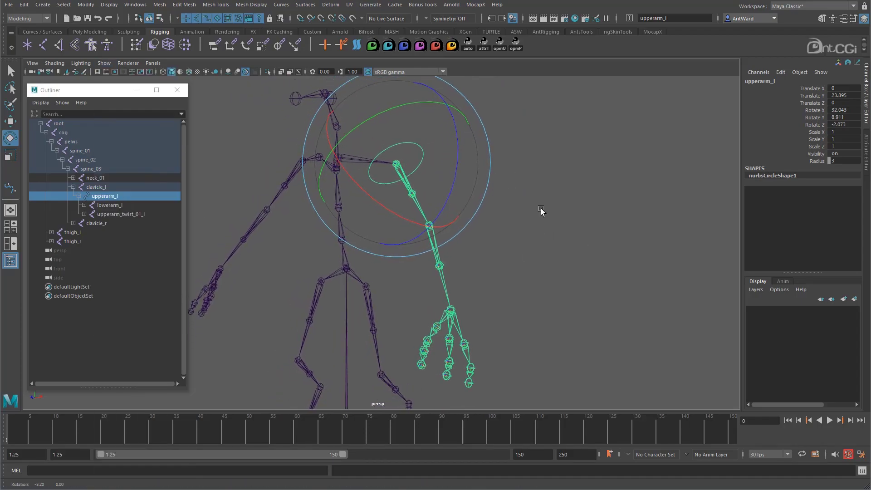
- Try turning off the visibility of the upperarm_l joint, and undo the change
click(819, 153)
middle_drag(488, 216, 380, 164)
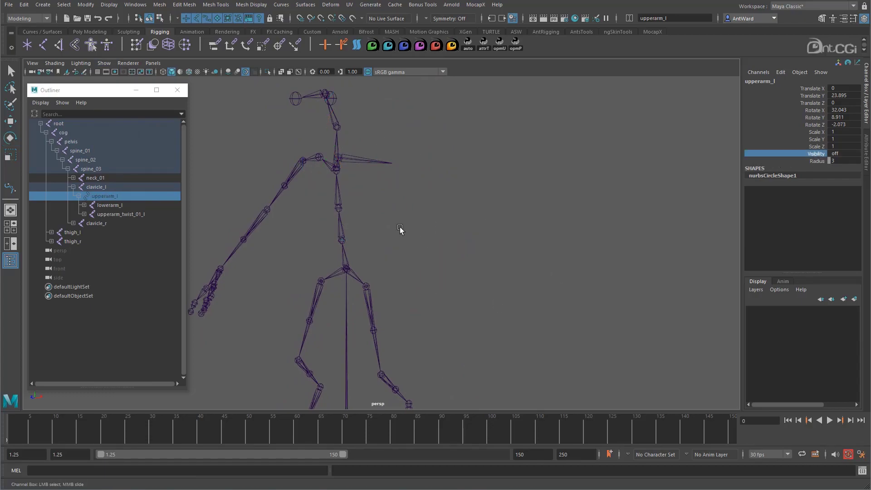
key(ctrl+z)
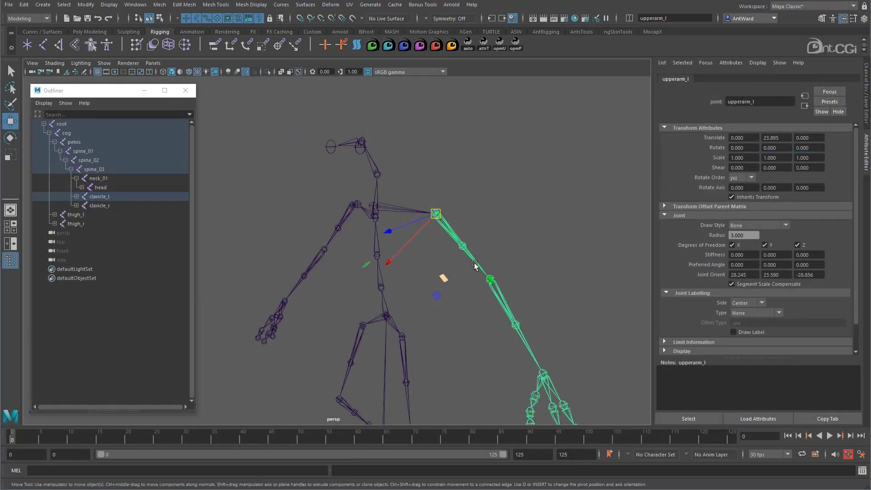
- Set the Draw Style of the upperarm_l joint to None
alt+drag(462, 262, 501, 259)
click(764, 225)
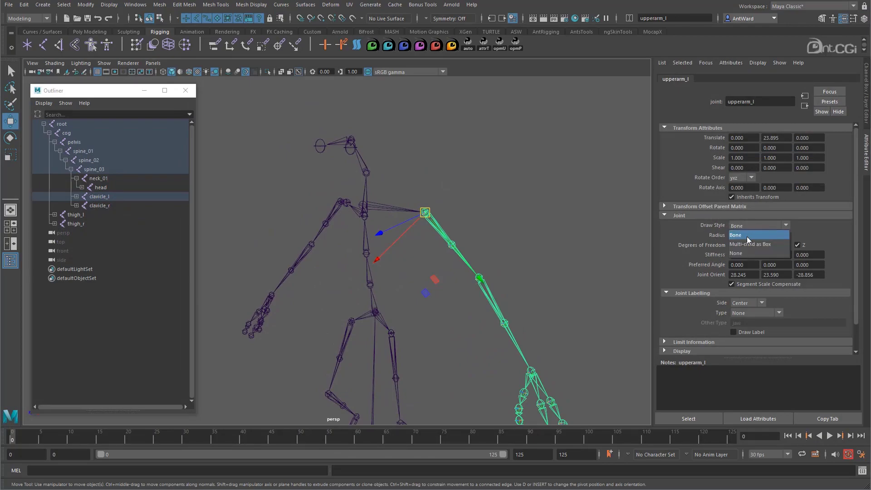
click(747, 253)
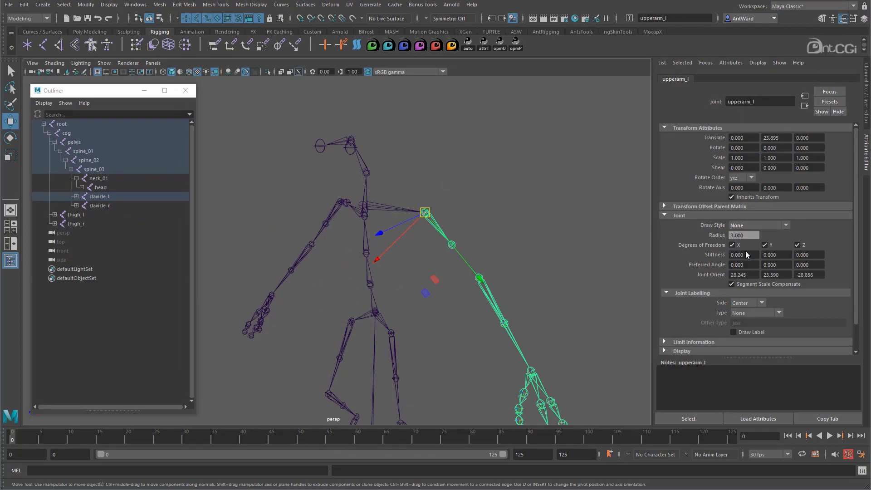
- Select the upperarm_twist_01_l joint and set its Draw Style to None
click(509, 279)
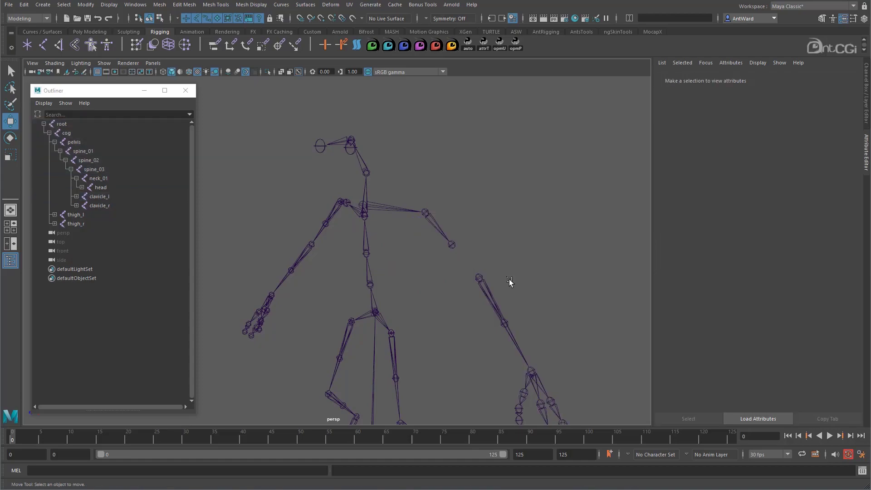
click(442, 233)
click(755, 225)
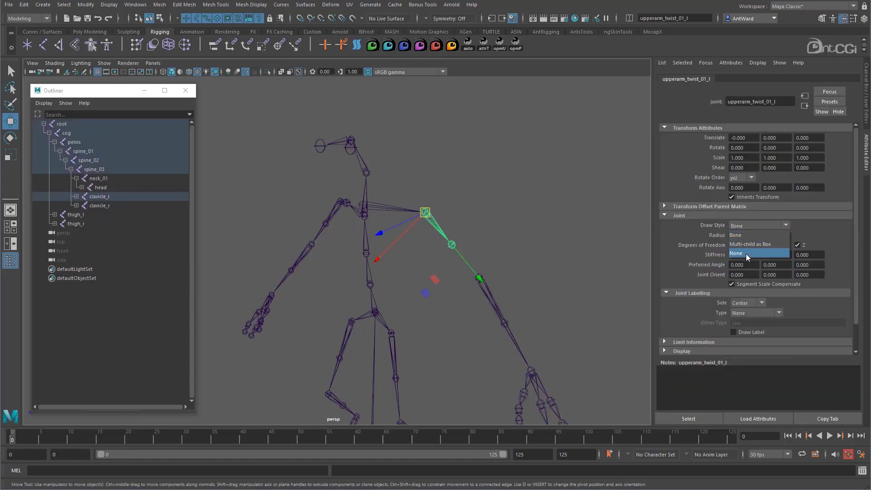
click(746, 253)
- Select the upperarm_twist_02_l joint and set its Draw Style to None
click(534, 262)
alt+drag(458, 285, 440, 292)
click(449, 244)
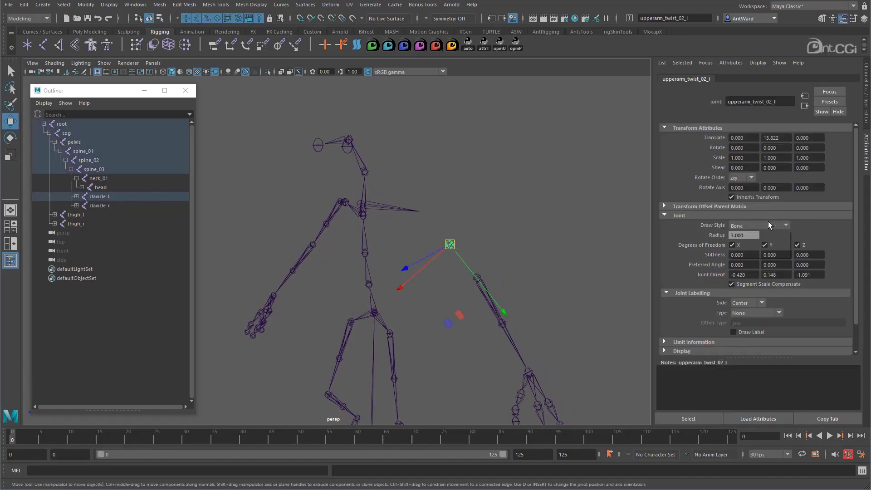
click(751, 252)
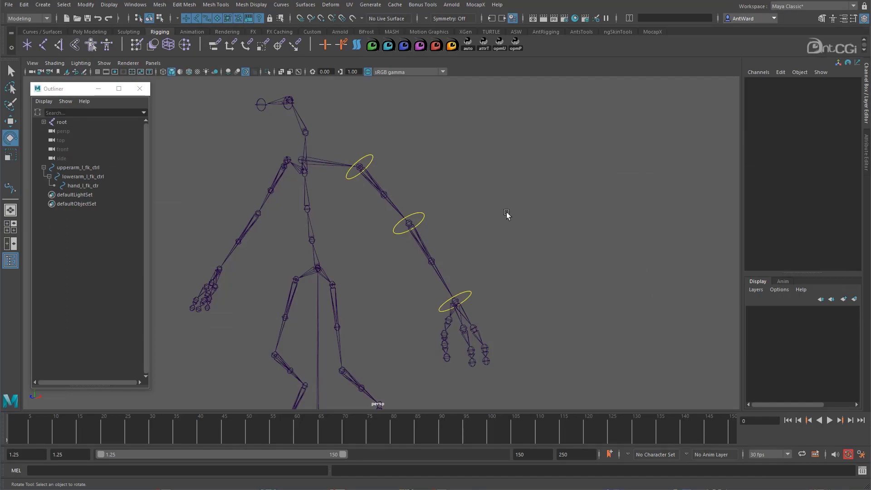
- Test the FK control hierarchy by rotating the upper arm, lower arm and hand controls in turn
alt+drag(492, 204, 487, 208)
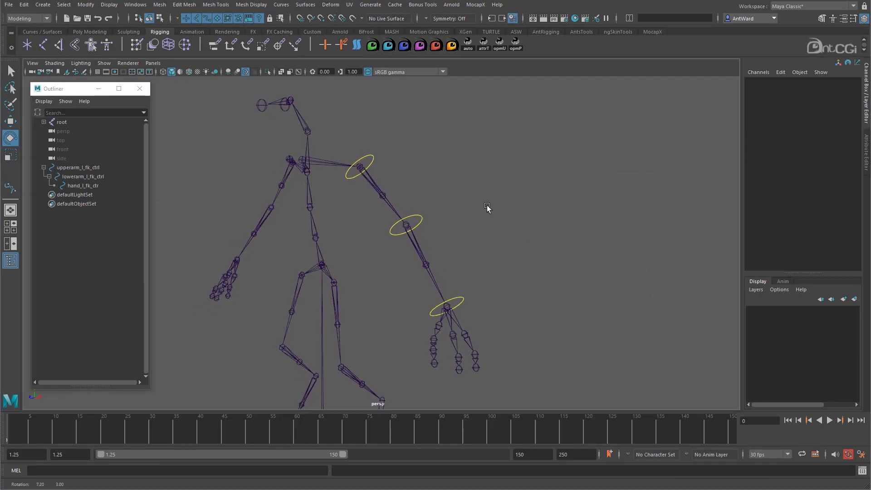
click(374, 157)
drag(389, 231, 349, 238)
click(414, 271)
click(388, 235)
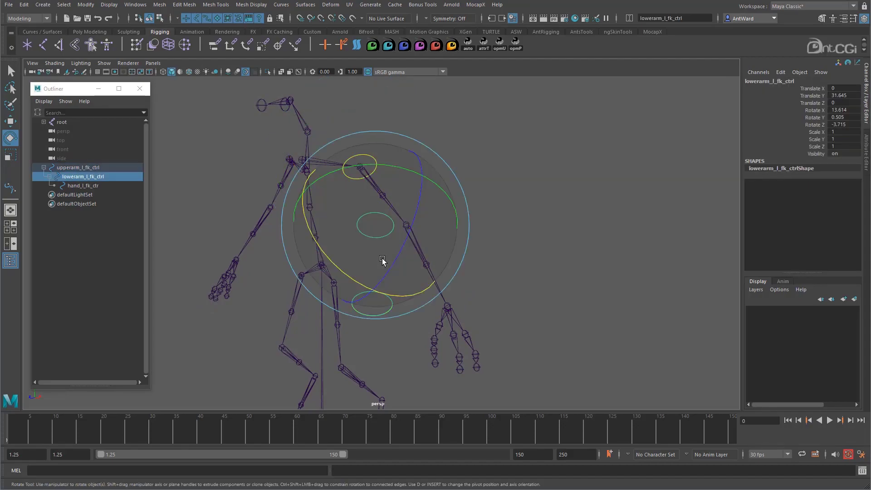
drag(358, 286, 309, 228)
click(581, 262)
click(284, 242)
- Undo the test rotations of the arm's FK controls
key(ctrl+z)
key(ctrl+z)
key(ctrl+z)
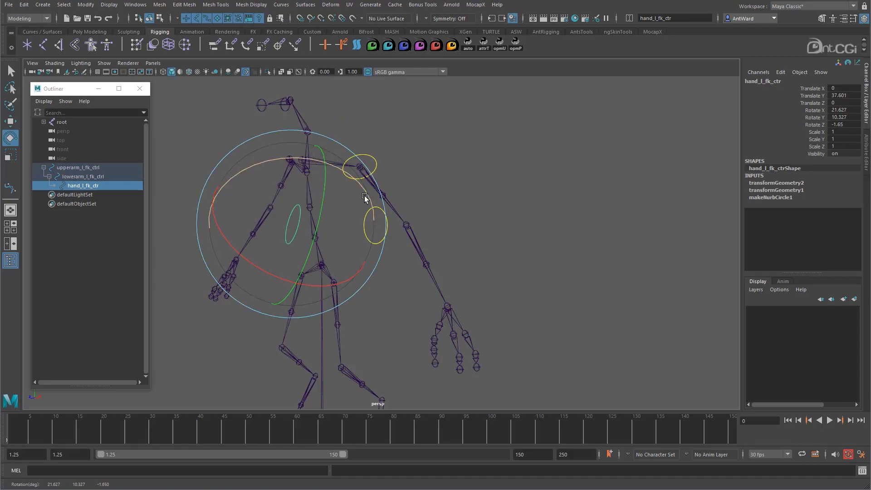
key(ctrl+z)
key(ctrl+z)
key(ctrl+z)
key(ctrl+z)
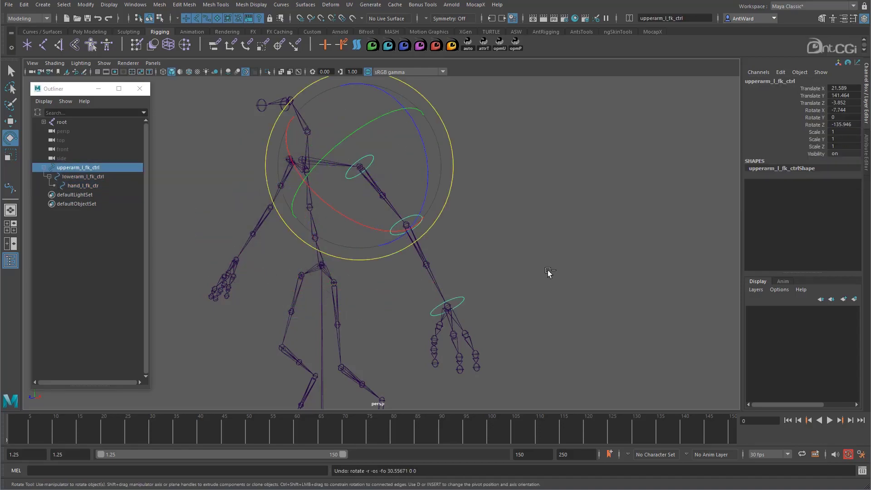
- Examine the channels of lowerarm_l_fk_ctrl, hand_l_fk_ctr and upperarm_l_fk_ctrl by selecting each in the Outliner
click(94, 177)
click(96, 185)
click(97, 177)
click(97, 169)
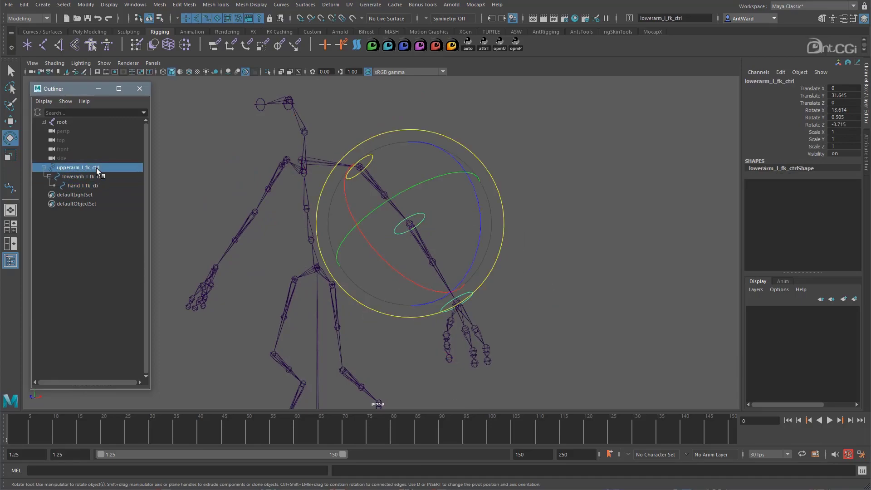
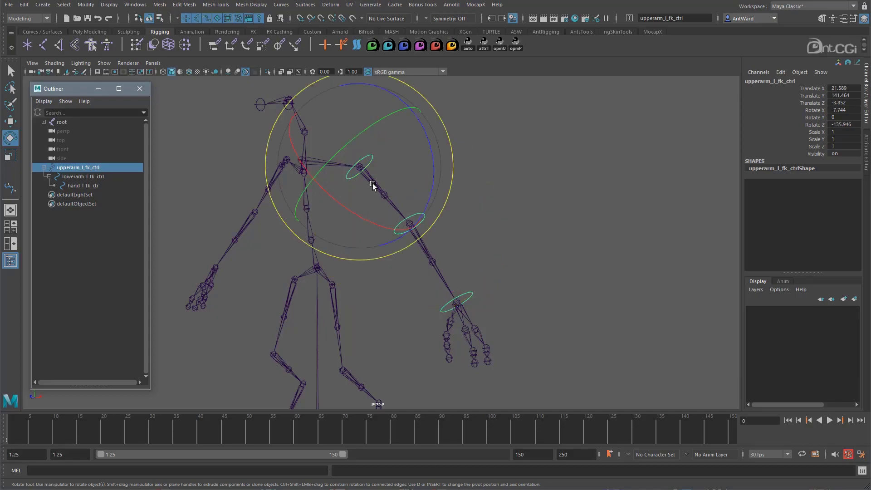
- Compare the move axes of the upperarm_l joint with those of upperarm_l_fk_ctrl
key(w)
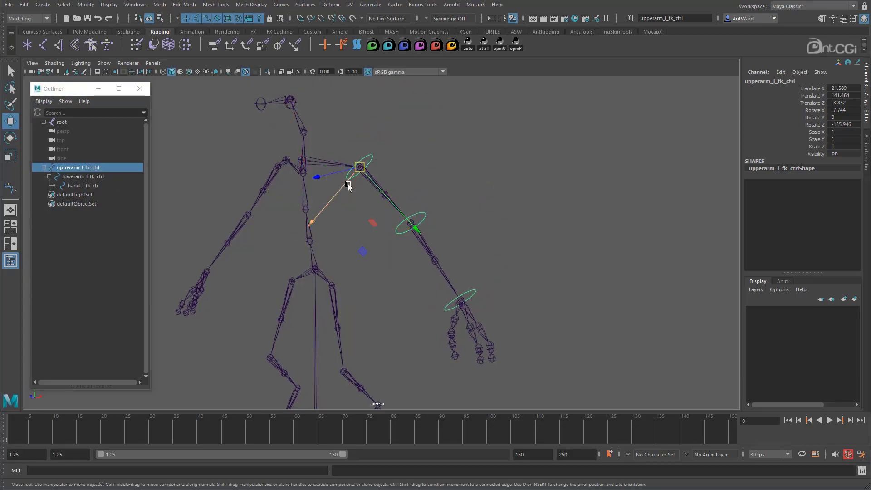
click(428, 188)
click(393, 205)
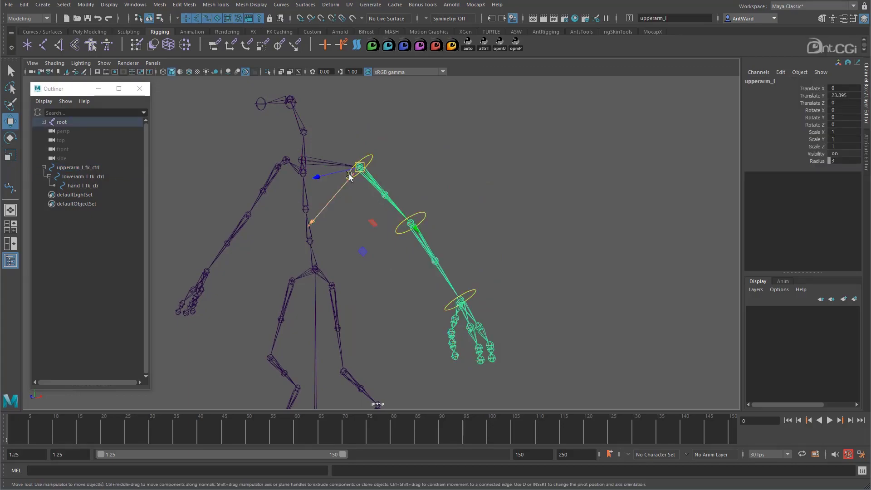
click(372, 154)
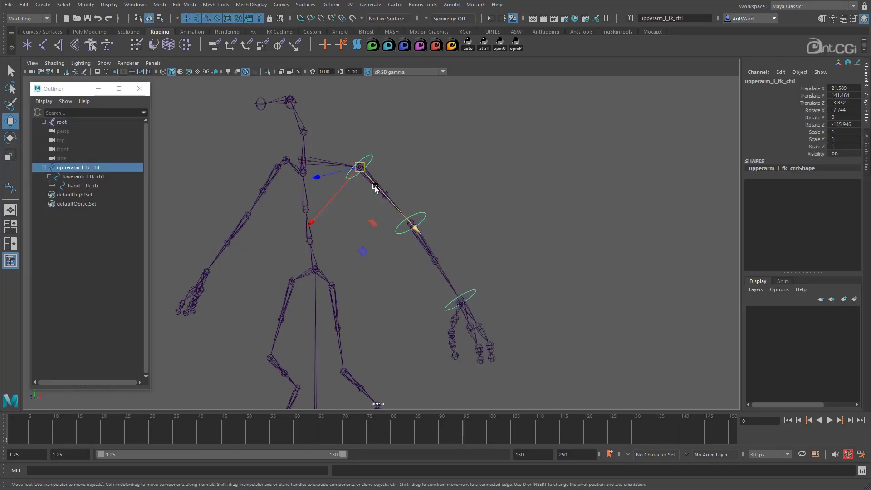
alt+drag(494, 212, 462, 203)
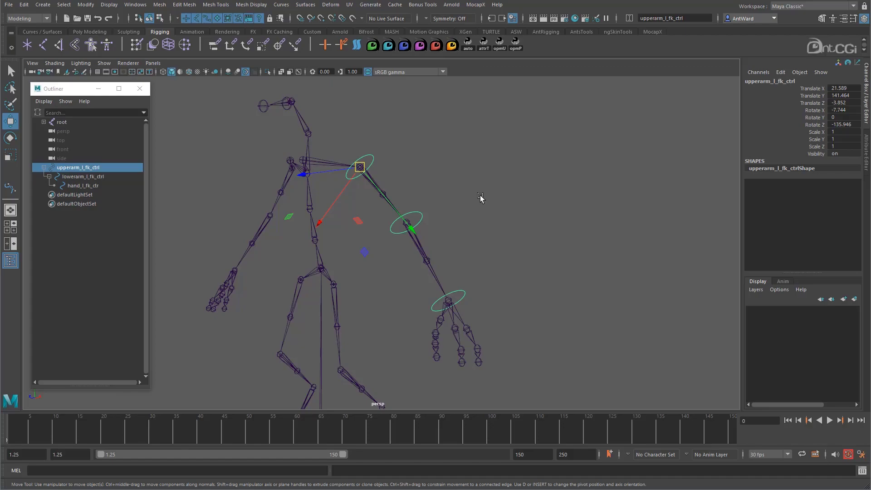
alt+drag(479, 196, 480, 194)
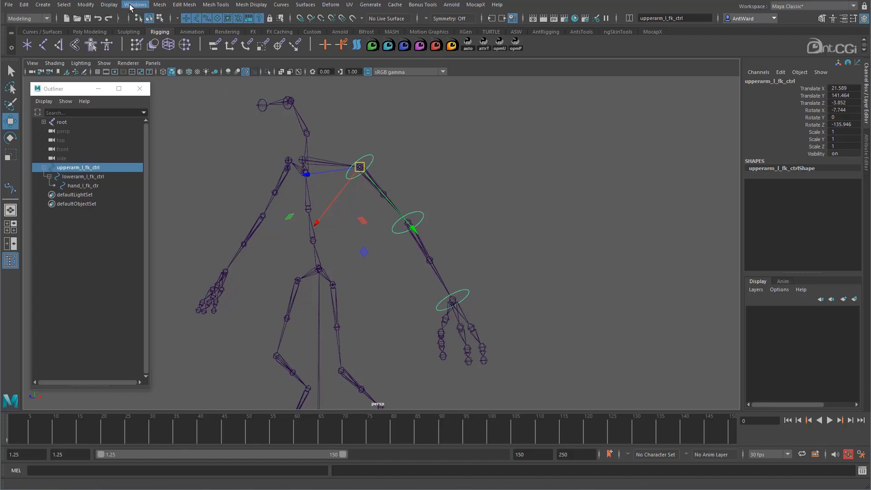
- Reset the Freeze Transformations options to their defaults and freeze the transformations of upperarm_l_fk_ctrl
click(86, 4)
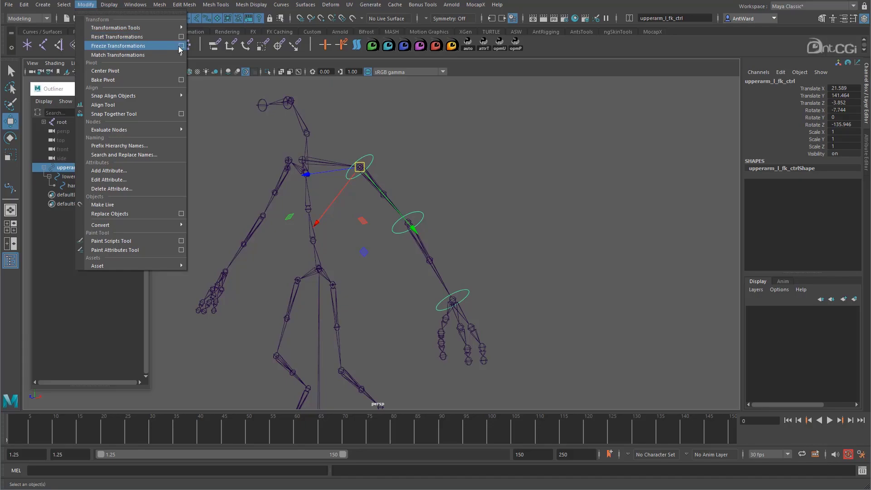
click(181, 44)
drag(287, 151, 579, 93)
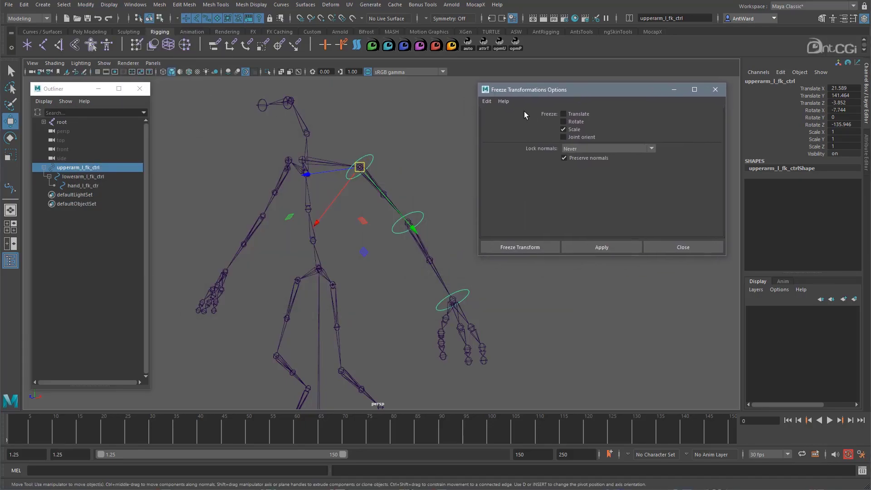
click(486, 100)
click(508, 120)
click(528, 249)
alt+drag(349, 162, 361, 162)
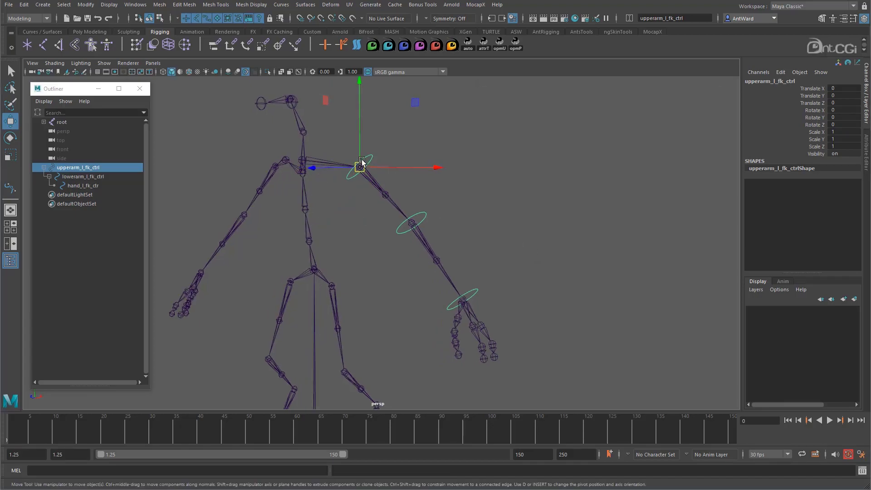
- Compare the upperarm_l joint's axis orientation with that of the frozen upperarm_l_fk_ctrl
click(389, 204)
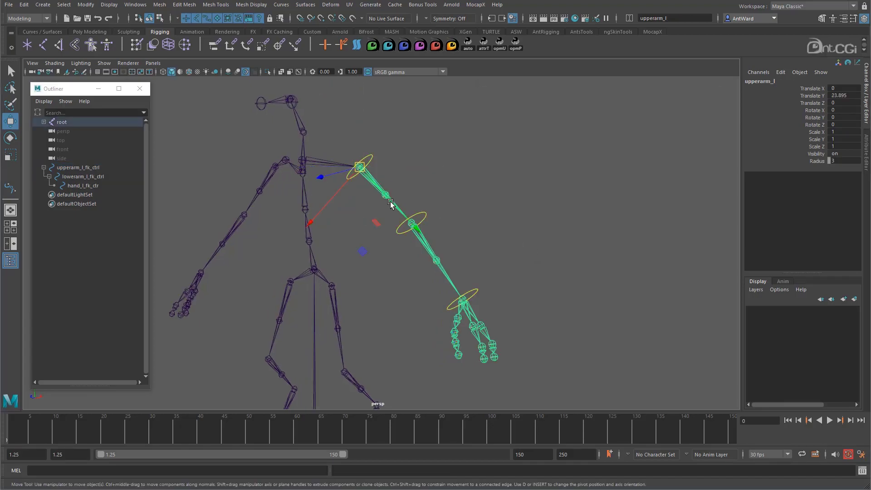
click(371, 157)
alt+drag(364, 192, 396, 213)
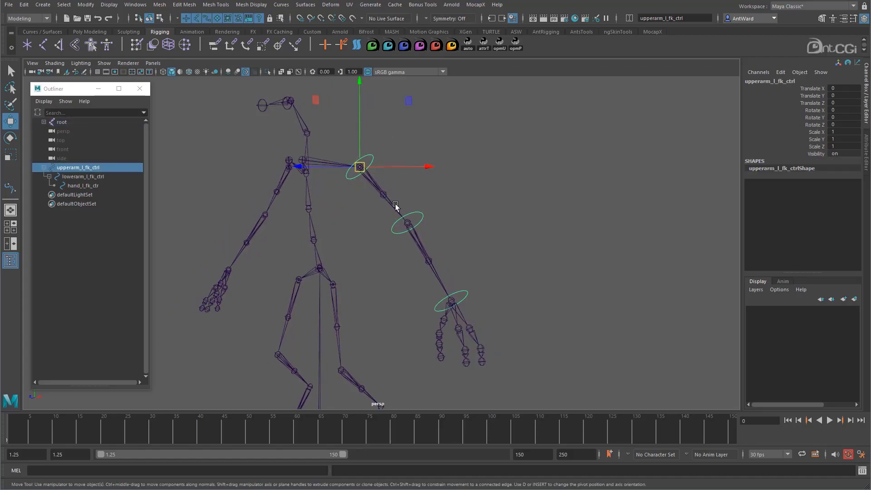
- Undo the freeze of upperarm_l_fk_ctrl's transformations
key(ctrl+z)
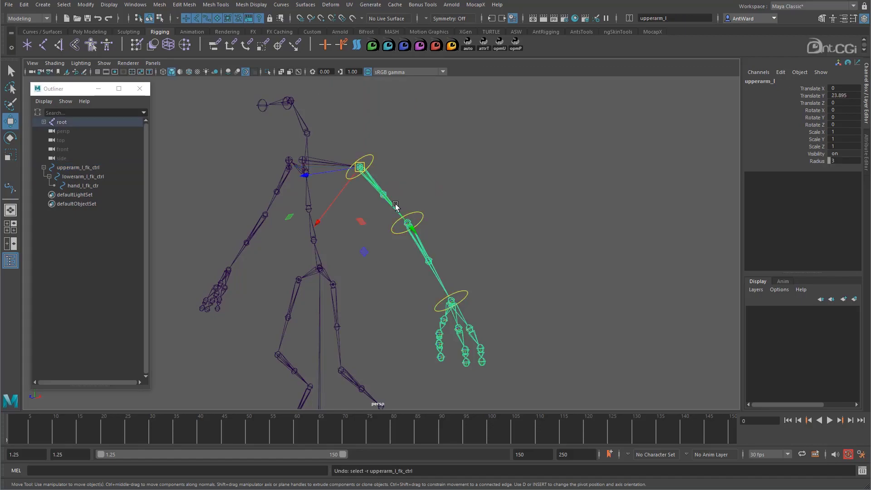
key(ctrl+z)
key(ctrl+z)
key(ctrl+z)
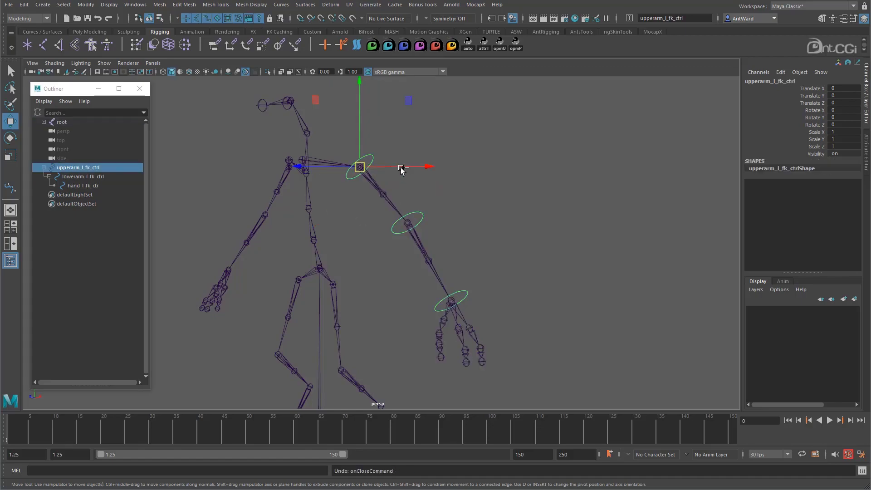
alt+drag(450, 204, 442, 181)
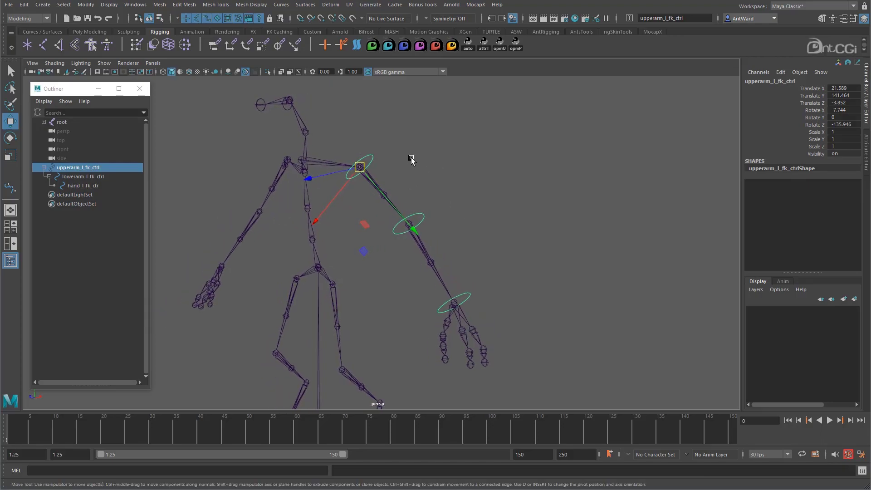
- Create an empty group with nothing selected and name it upperarm_l_offset
key(ctrl+g)
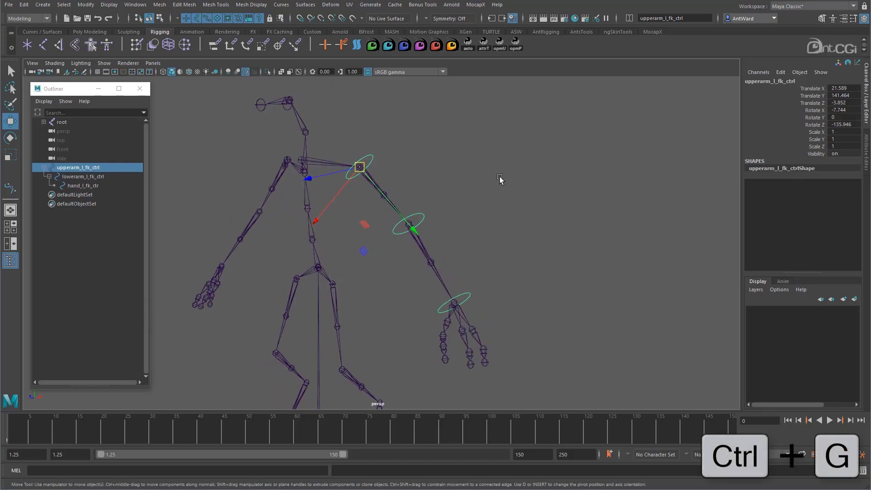
click(499, 179)
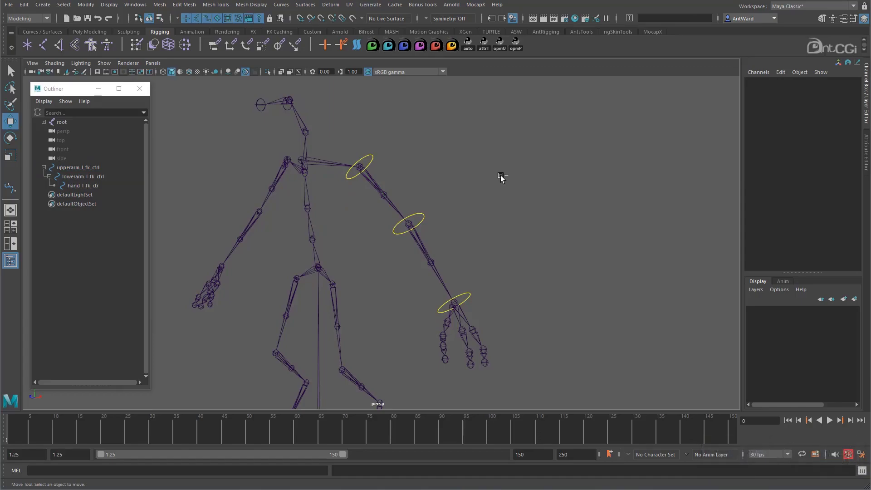
key(ctrl+g)
double_click(63, 195)
text(upperarm_offfset)
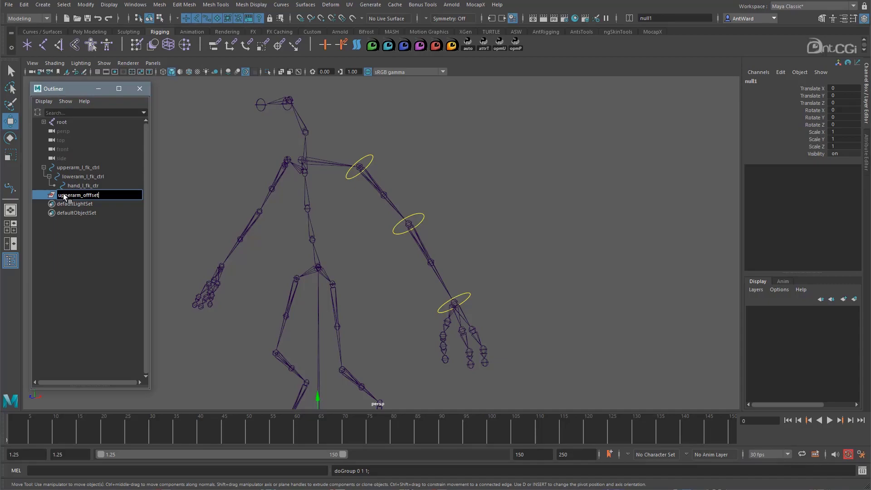
key(Return)
double_click(96, 198)
click(91, 196)
key(BackSpace)
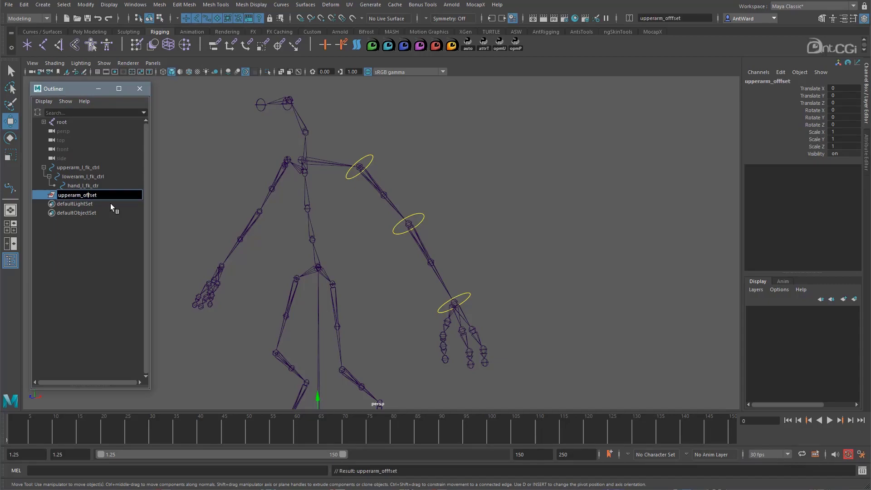
text(l_)
key(Return)
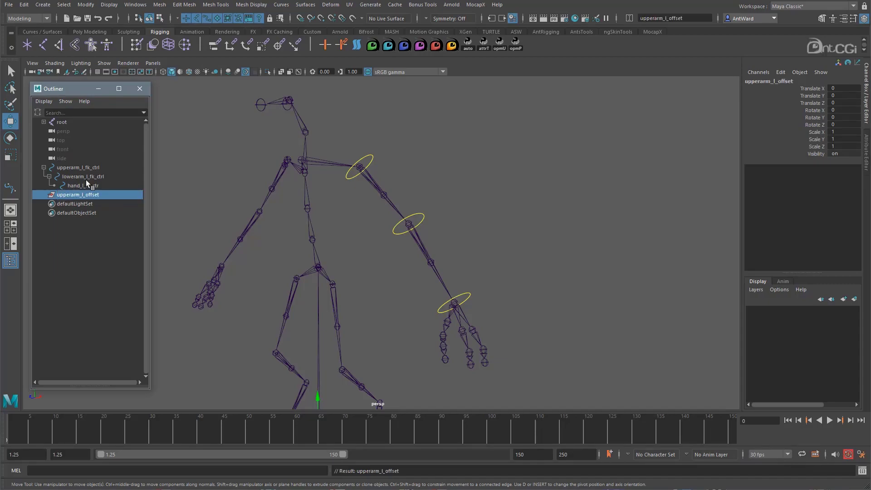
- Match all transforms of upperarm_l_offset to the upperarm_l joint
click(396, 206)
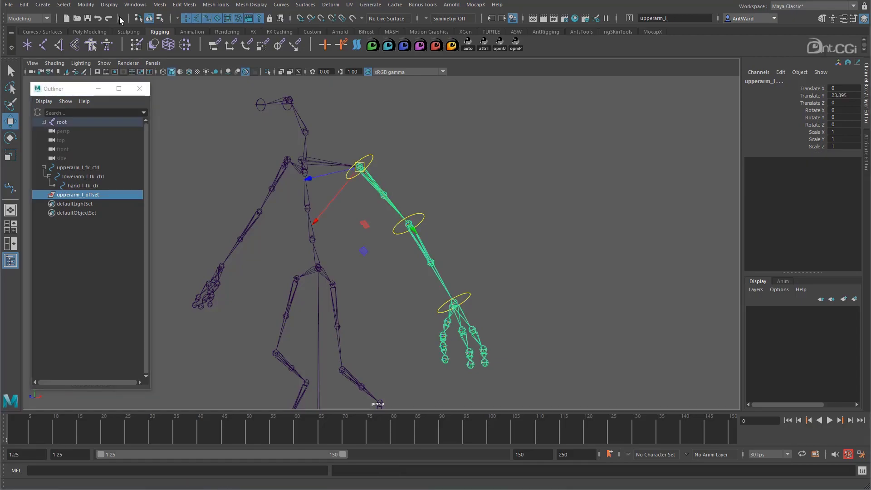
click(86, 4)
mouse_move(170, 55)
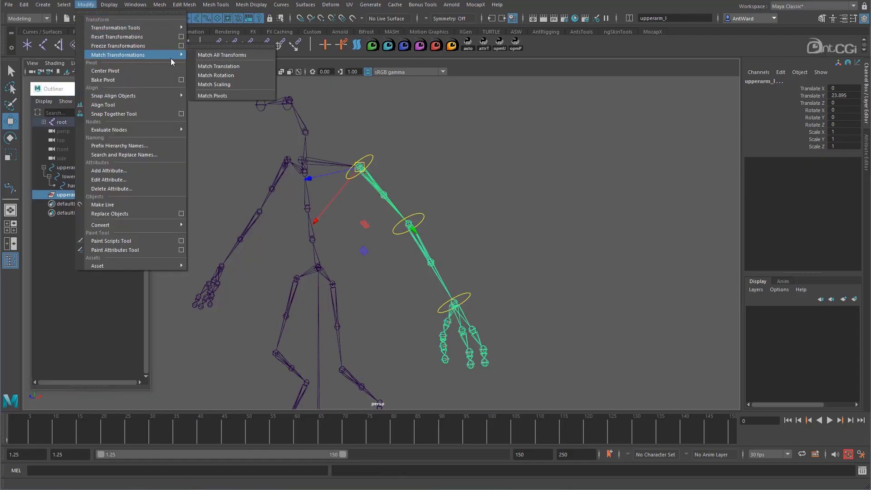
click(222, 55)
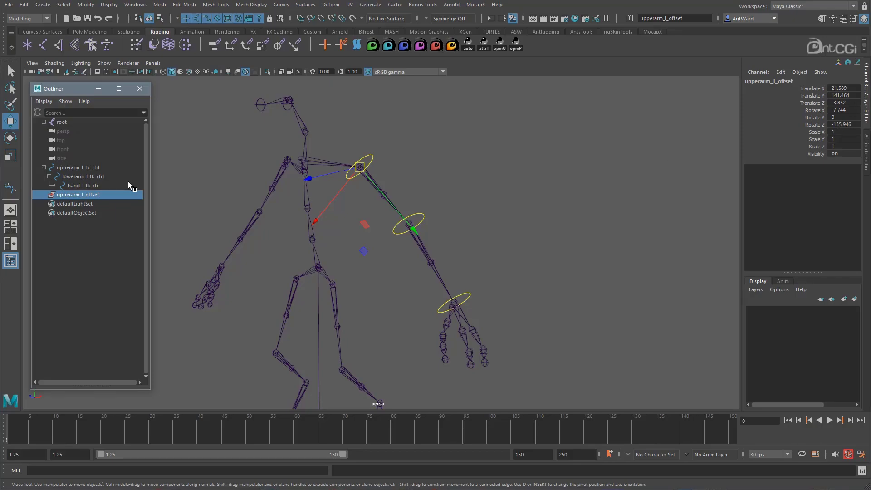
- Parent upperarm_l_fk_ctrl under upperarm_l_offset in the Outliner and expand the hierarchy
click(86, 168)
drag(85, 176, 86, 194)
click(43, 168)
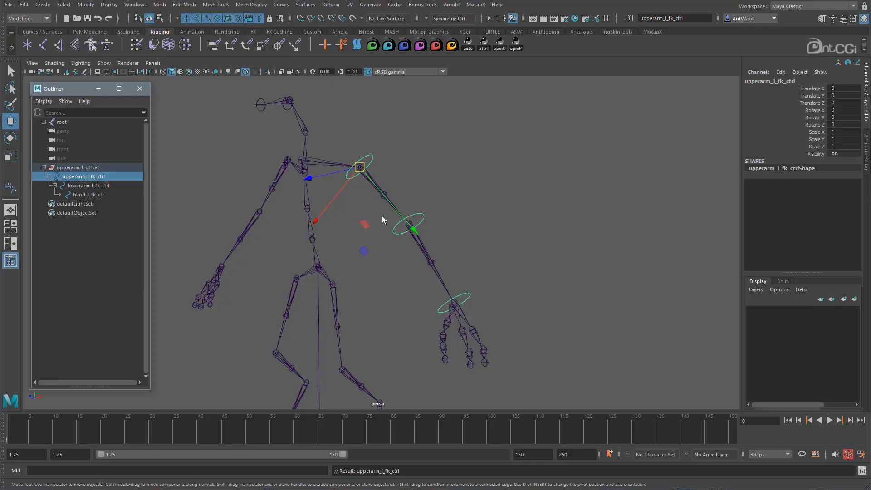
- Create two more empty groups and name the first one lowerarm_l_offset, based on the lower arm control's name
click(463, 205)
key(ctrl+g)
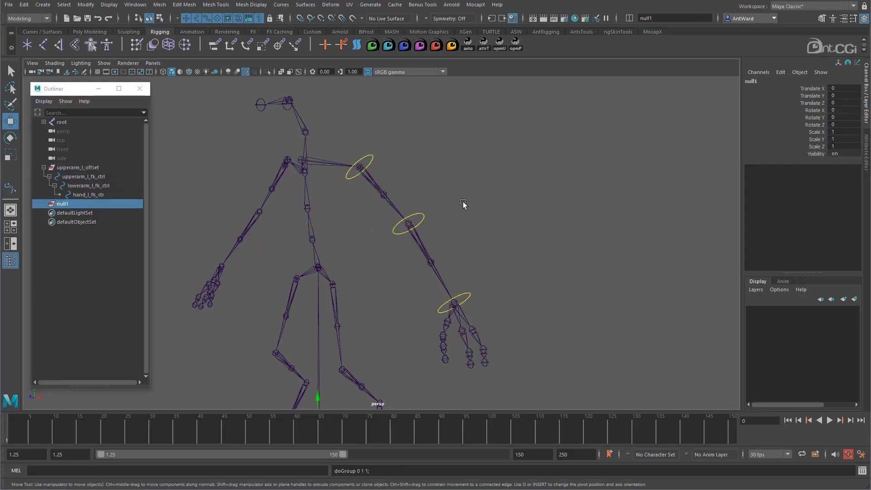
key(ctrl+g)
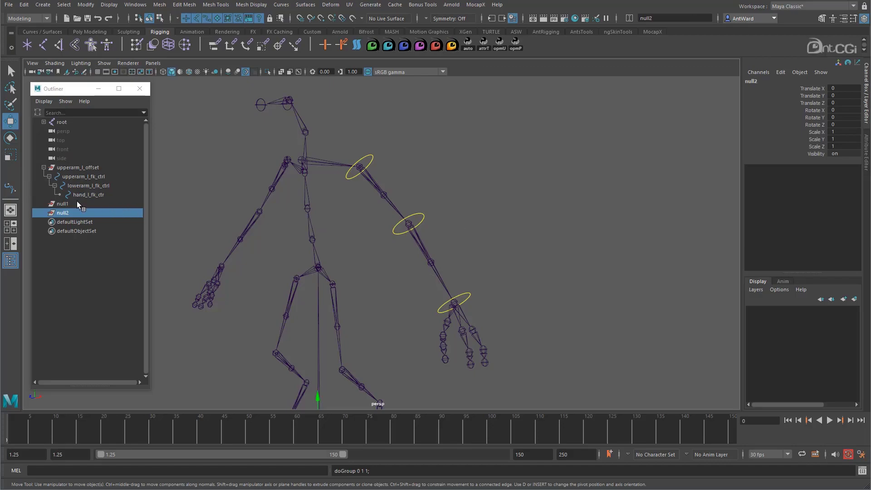
double_click(86, 185)
key(ctrl+c)
double_click(64, 204)
key(ctrl+v)
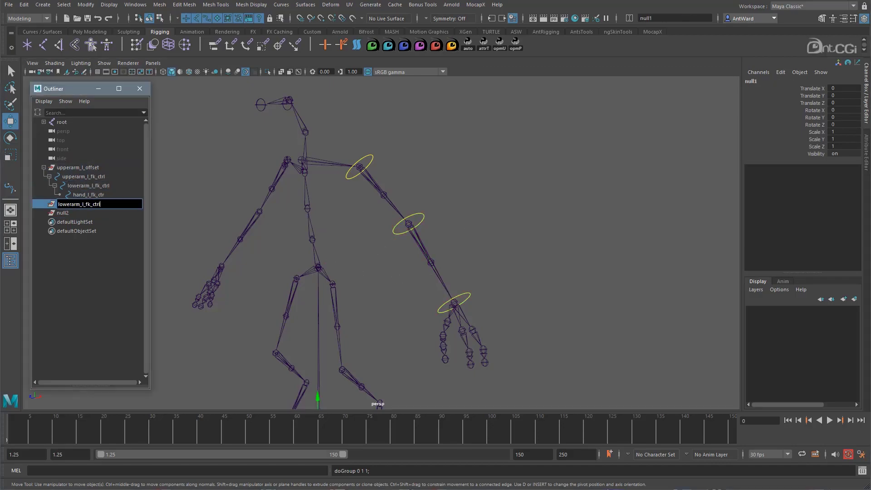
key(BackSpace)
key(BackSpace)
key(BackSpace)
key(BackSpace)
key(BackSpace)
key(BackSpace)
key(BackSpace)
text(offset)
key(Return)
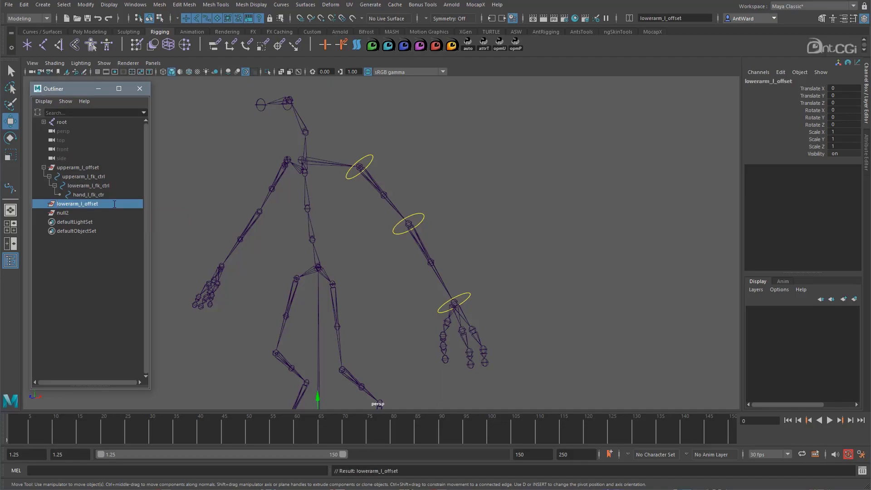
- Rename the remaining empty group as hand_l_offset, based on the hand control's name
double_click(99, 194)
key(ctrl+c)
double_click(80, 212)
key(ctrl+v)
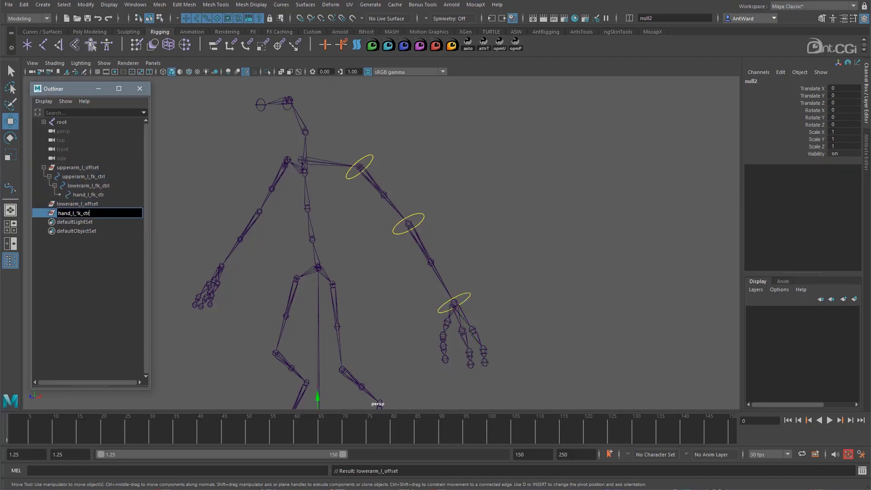
text(offset)
key(Return)
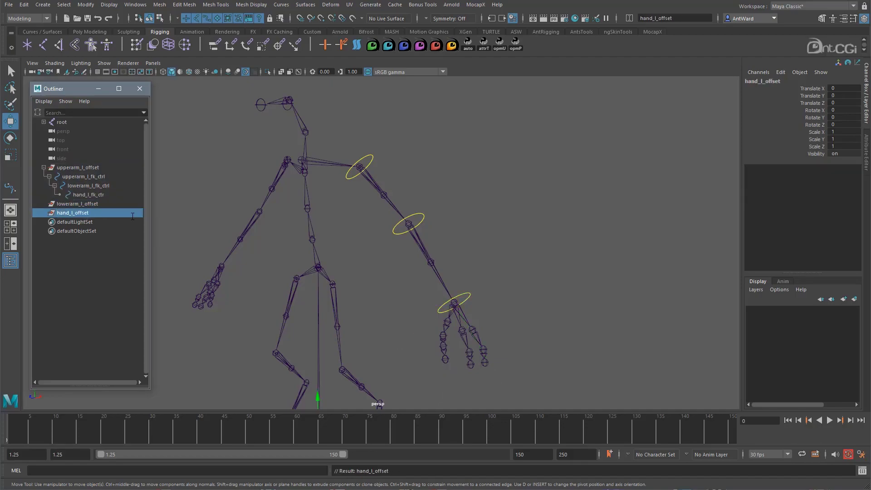
- Match all transforms of lowerarm_l_offset to the lowerarm_l joint
click(103, 204)
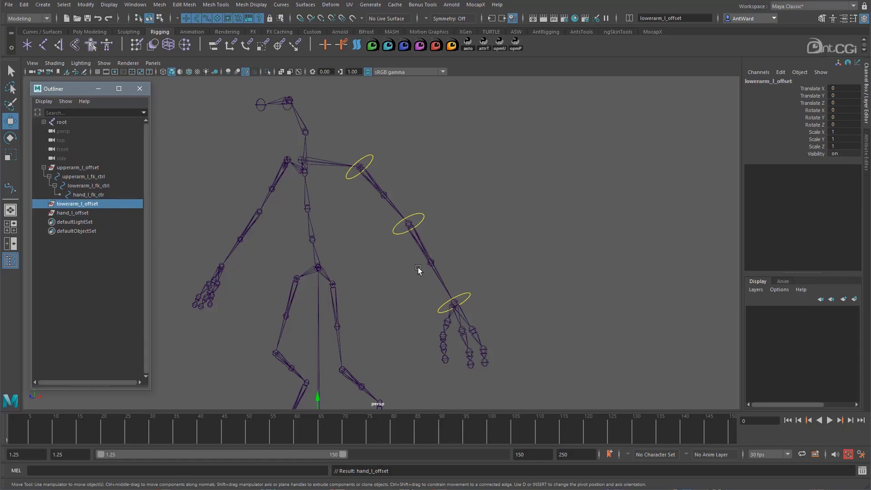
click(86, 5)
mouse_move(136, 54)
click(197, 53)
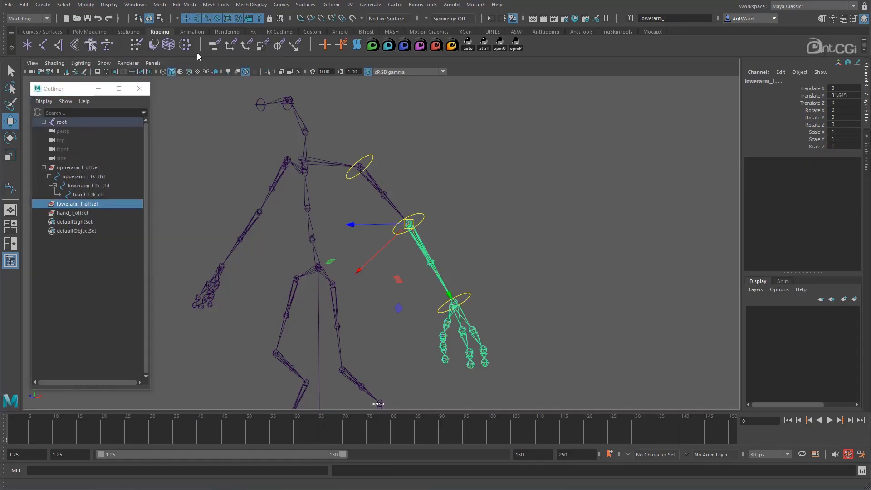
- Match all transforms of hand_l_offset to the hand_l joint
click(89, 212)
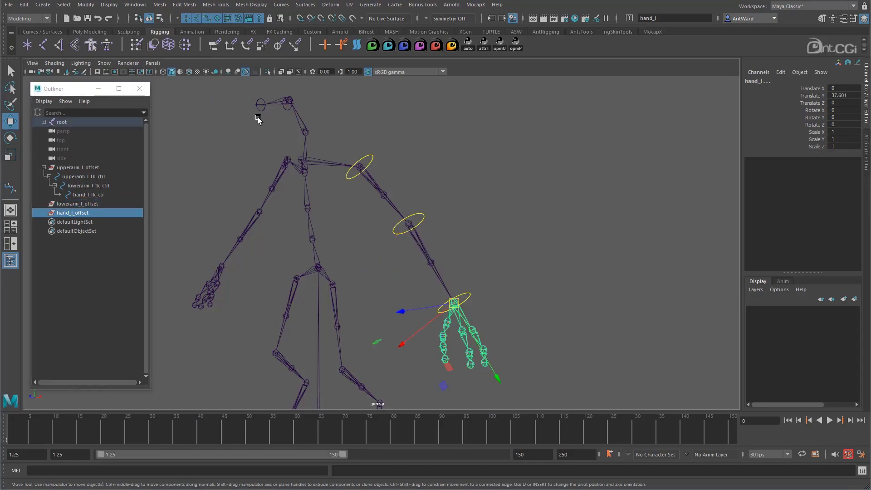
click(86, 5)
mouse_move(136, 55)
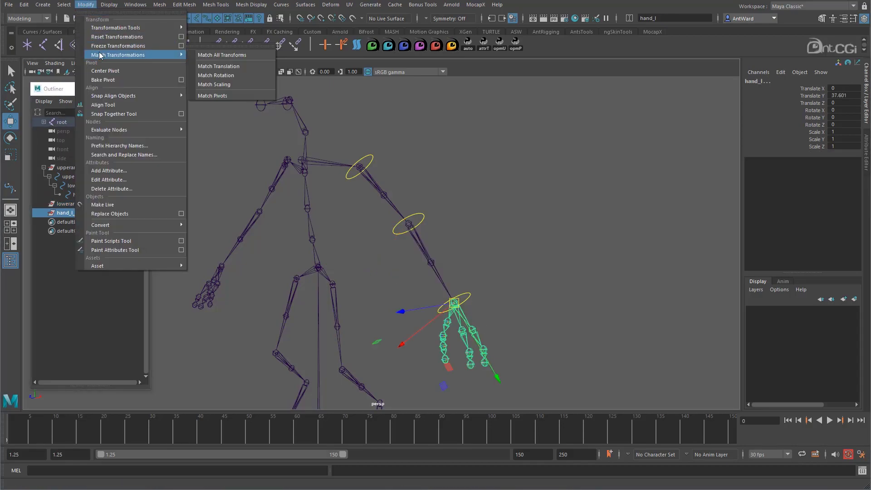
click(203, 55)
- Parent lowerarm_l_offset under upperarm_l_fk_ctrl and hand_l_offset under lowerarm_l_fk_ctrl, with lowerarm_l_fk_ctrl and hand_l_fk_ctr each inside their matching offset group
click(84, 205)
mouse_move(84, 205)
middle_down()
mouse_move(85, 177)
mouse_move(93, 218)
middle_up()
click(86, 185)
click(66, 213)
click(69, 203)
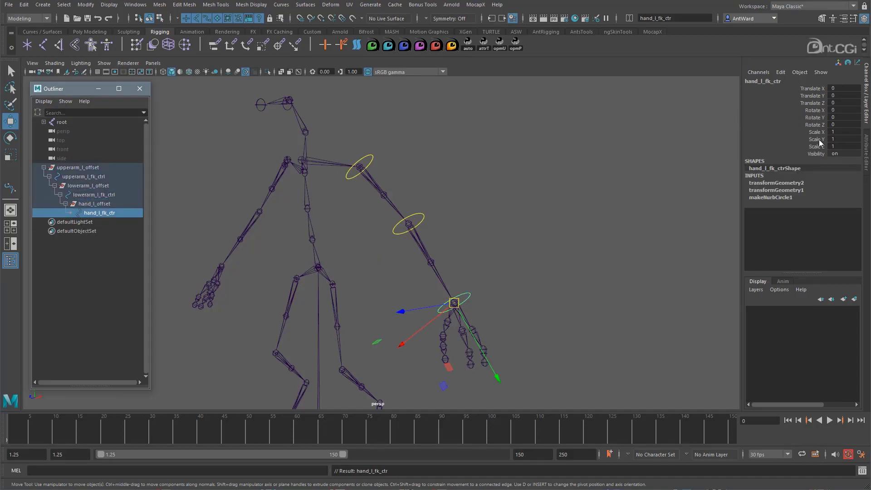
- Examine the transform values of hand_l_offset, lowerarm_l_fk_ctrl, lowerarm_l_offset and upperarm_l_fk_ctrl
click(94, 203)
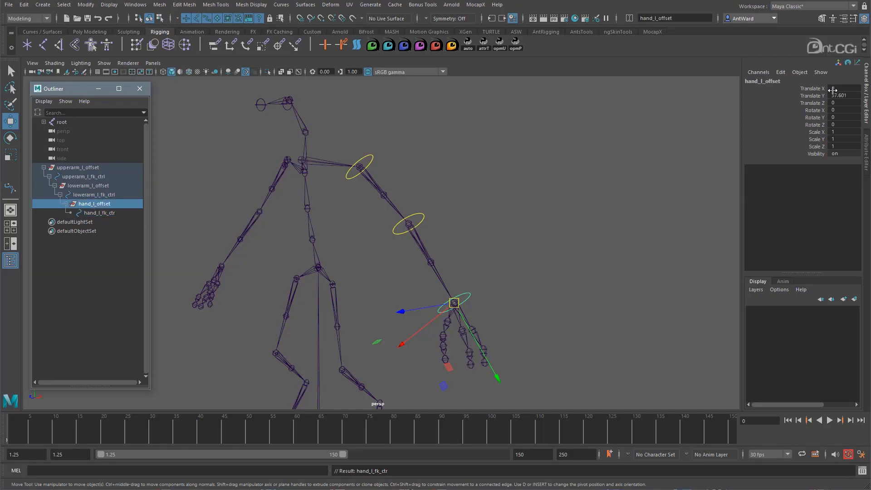
click(105, 195)
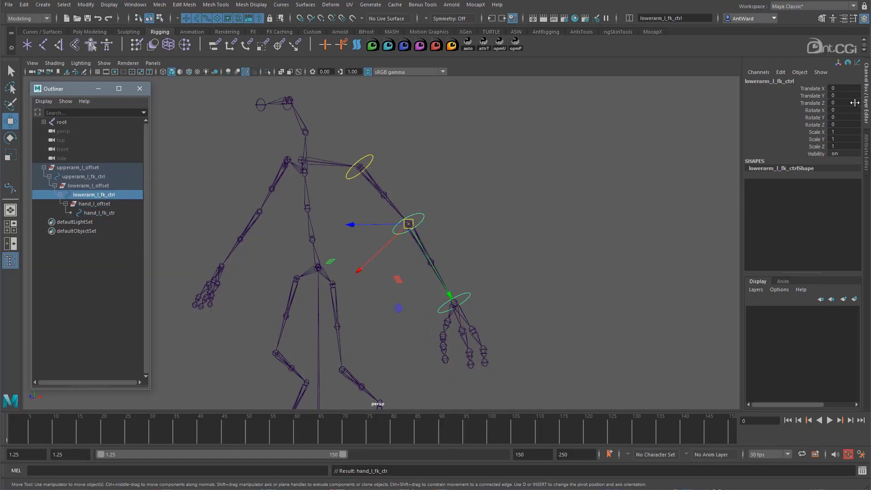
click(108, 187)
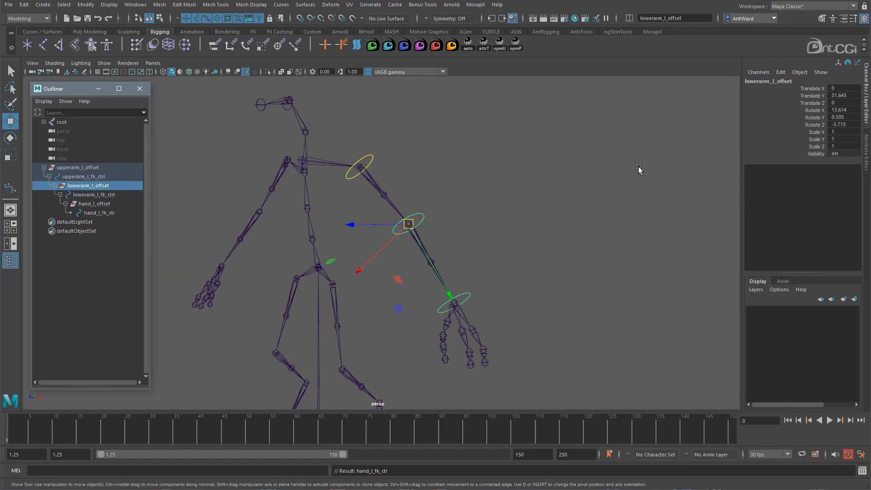
click(93, 177)
- Test the FK chain by freely rotating upperarm_l_fk_ctrl, and undo the rotation
alt+drag(451, 225, 372, 154)
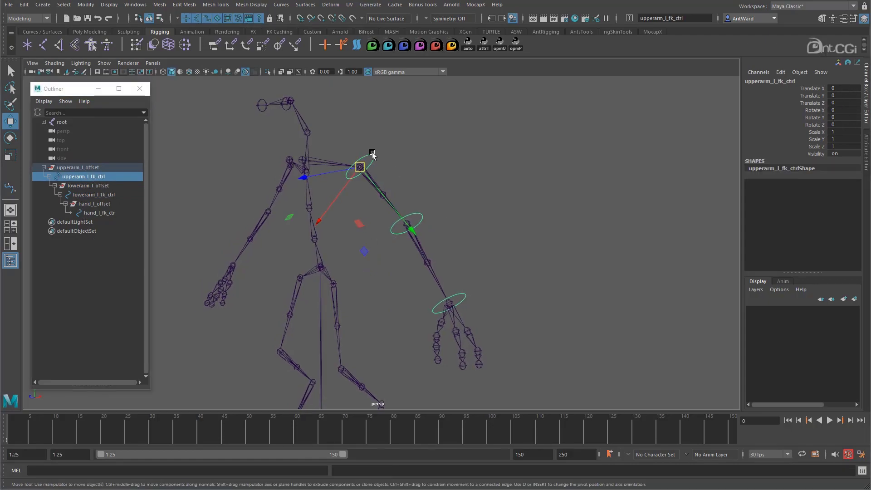
click(371, 151)
key(e)
click(372, 162)
drag(391, 203, 358, 159)
alt+drag(370, 250, 479, 230)
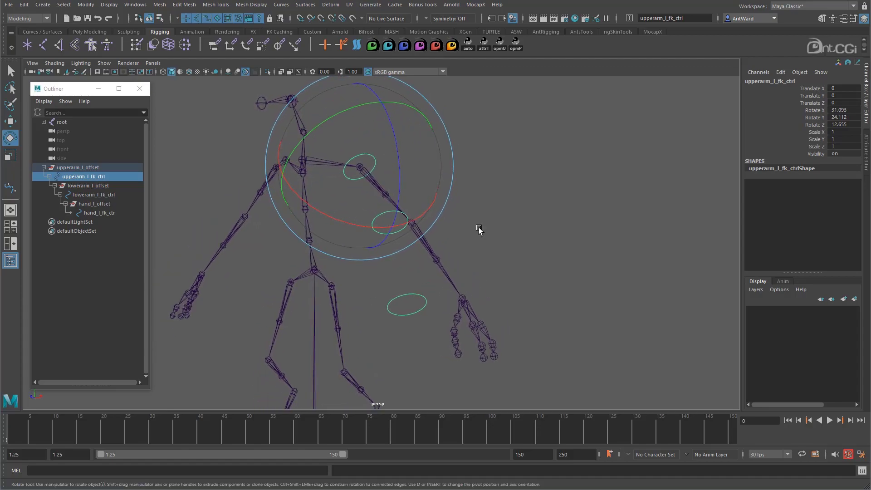
key(ctrl+z)
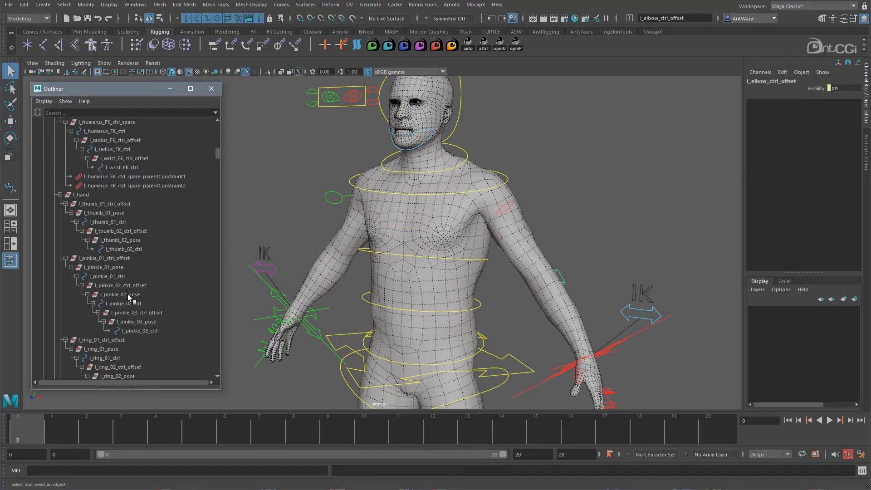
- In the finished character rig, examine the pinkie and thumb ctrl_offset groups and the rest of the hand control hierarchy
click(154, 312)
click(147, 285)
click(132, 258)
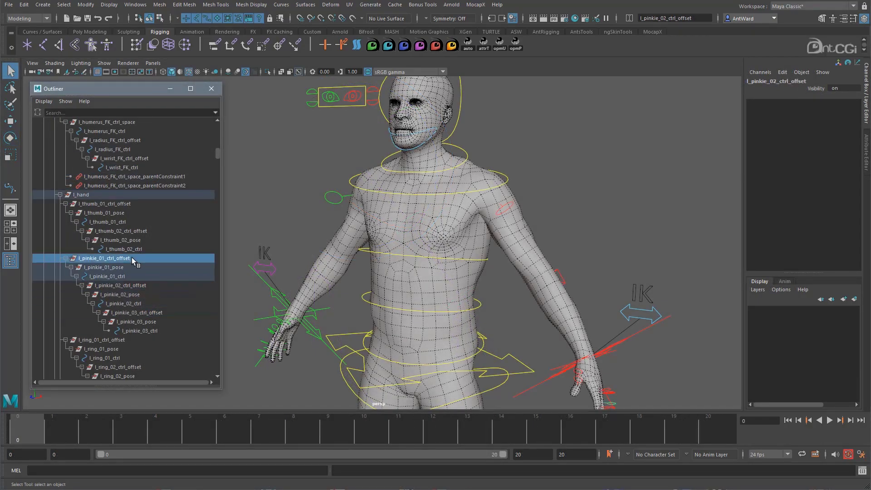
click(136, 230)
click(127, 204)
scroll(156, 316, down, 10)
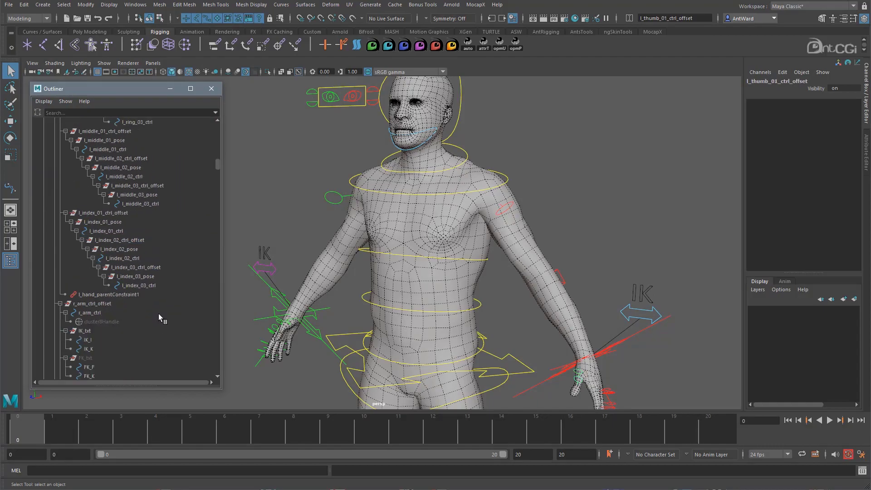
scroll(157, 326, down, 10)
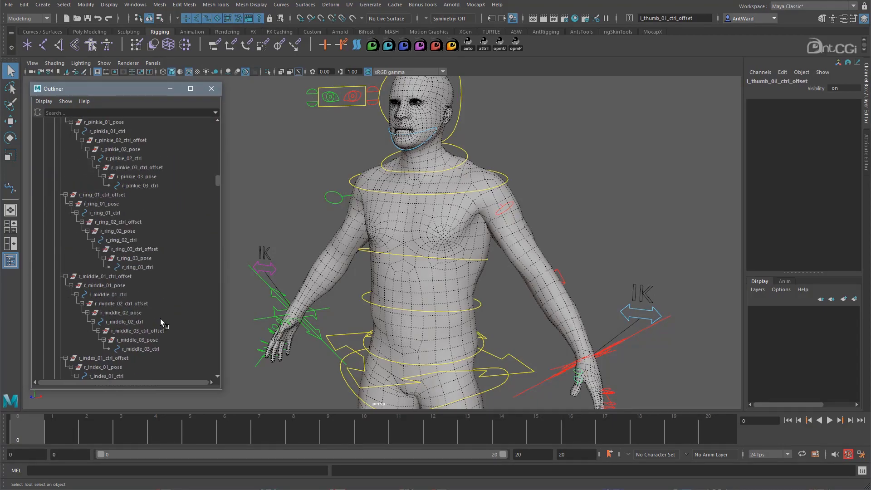
- Filter the character rig's Outliner by "offset" and look through the matching groups
click(102, 112)
text(offset)
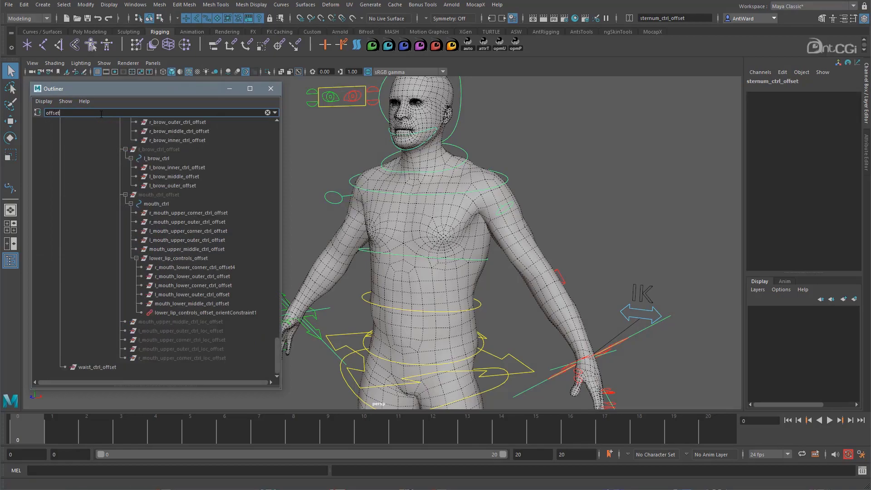
scroll(200, 323, up, 20)
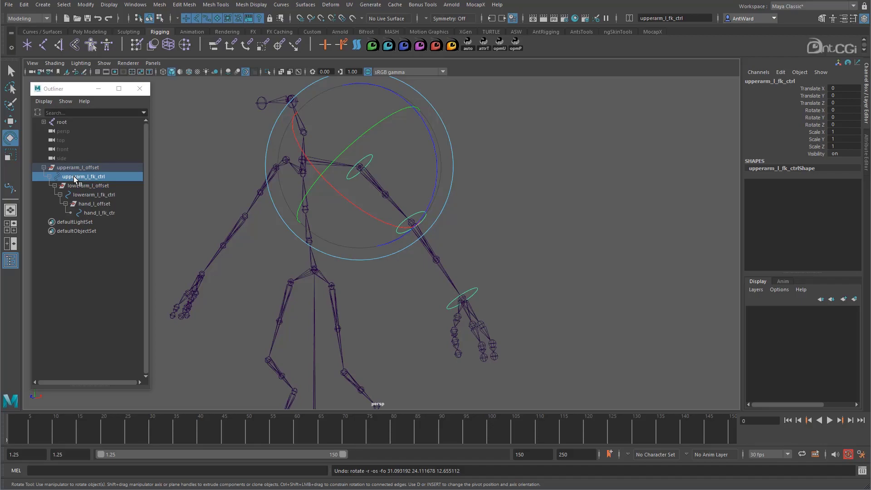
- In the arm scene, remove the three offset groups, leaving hand_l_fk_ctr directly under lowerarm_l_fk_ctrl and lowerarm_l_fk_ctrl directly under upperarm_l_fk_ctrl
middle_drag(75, 178, 41, 166)
click(97, 205)
ctrl+click(92, 187)
mouse_move(92, 186)
middle_down()
mouse_move(80, 168)
mouse_move(85, 185)
middle_up()
click(49, 195)
click(85, 204)
ctrl+click(83, 213)
ctrl+click(83, 177)
key(Delete)
click(77, 178)
- Examine the transform values of upperarm_l_fk_ctrl, lowerarm_l_fk_ctrl and hand_l_fk_ctr without their offset groups
click(87, 166)
click(102, 176)
click(100, 186)
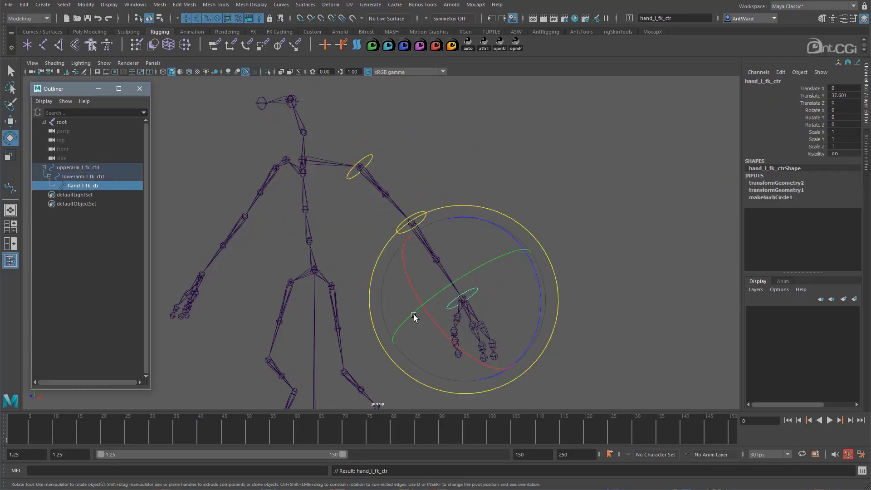
alt+drag(613, 200, 586, 196)
click(499, 175)
click(372, 156)
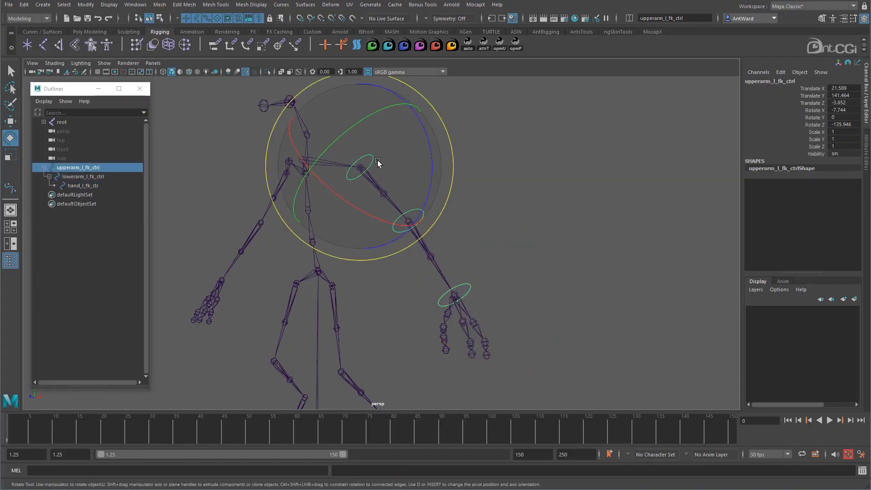
click(620, 209)
click(420, 213)
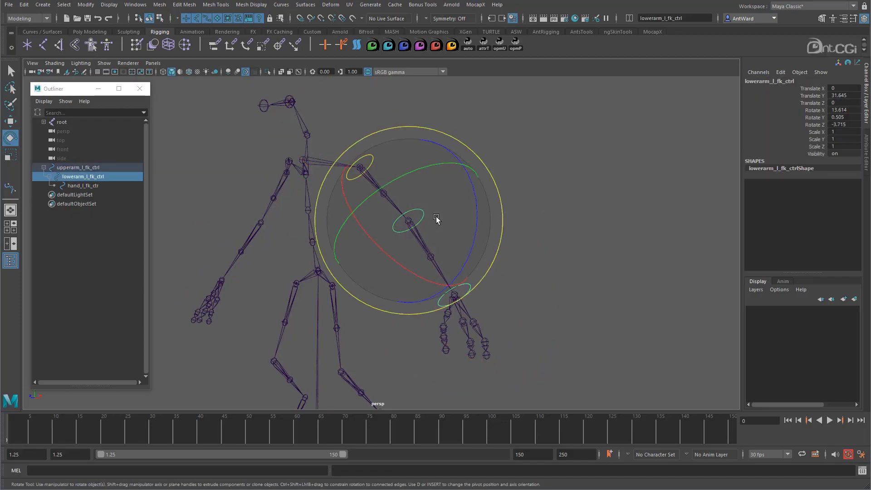
click(647, 265)
click(471, 288)
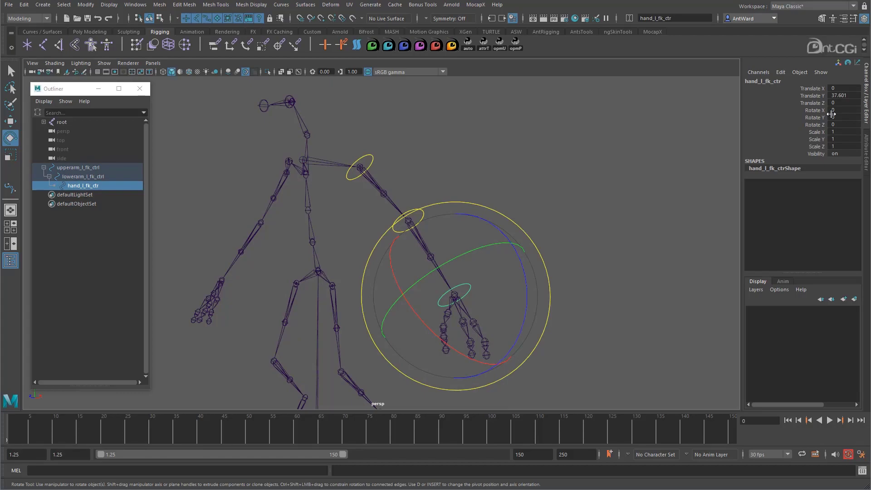
- Show the Transform Attributes and Transform Offset Parent Matrix settings of hand_l_fk_ctr
key(ctrl+a)
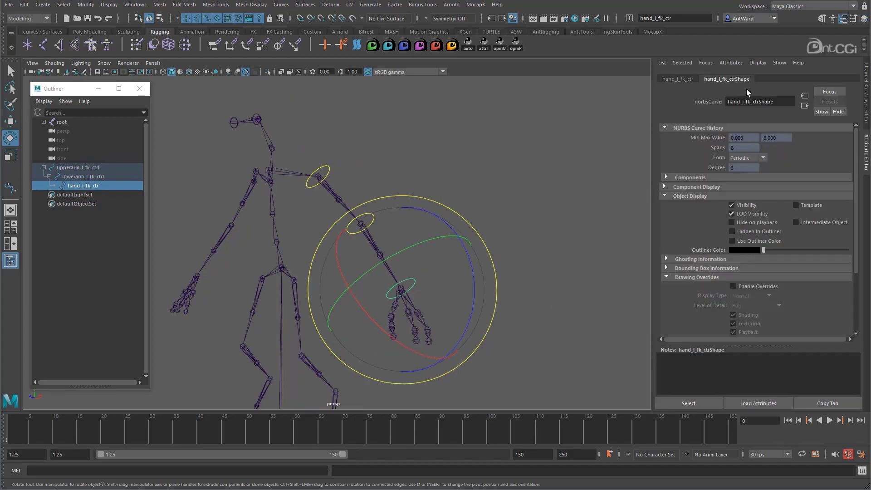
click(680, 80)
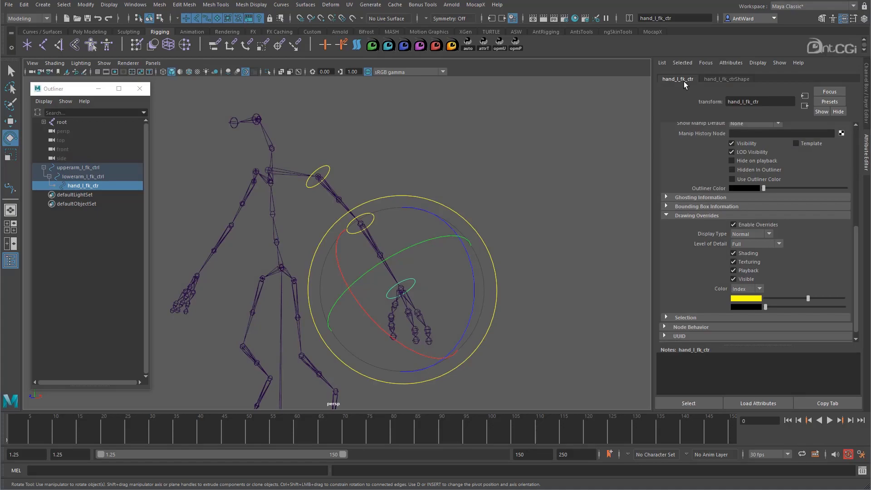
click(682, 217)
click(684, 172)
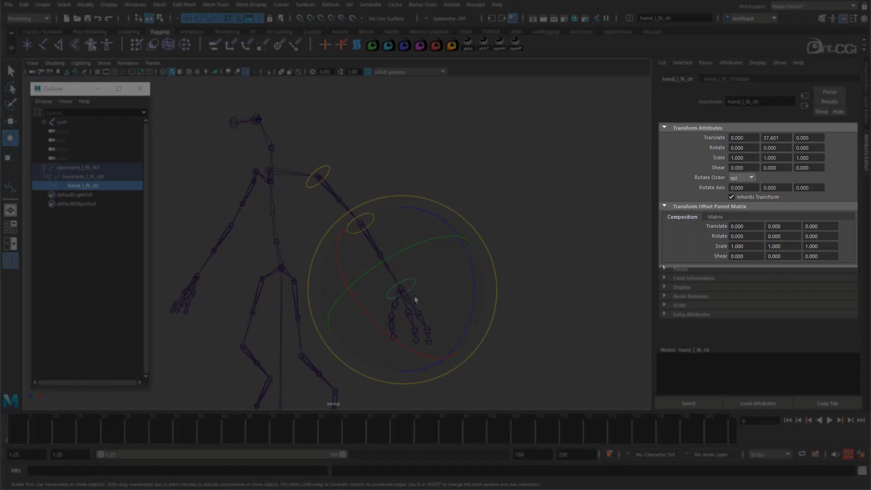
- Copy hand_l_fk_ctr's Translate Y of 37.601 into its Transform Offset Parent Matrix and set the original Translate Y to 0
alt+drag(397, 243, 394, 242)
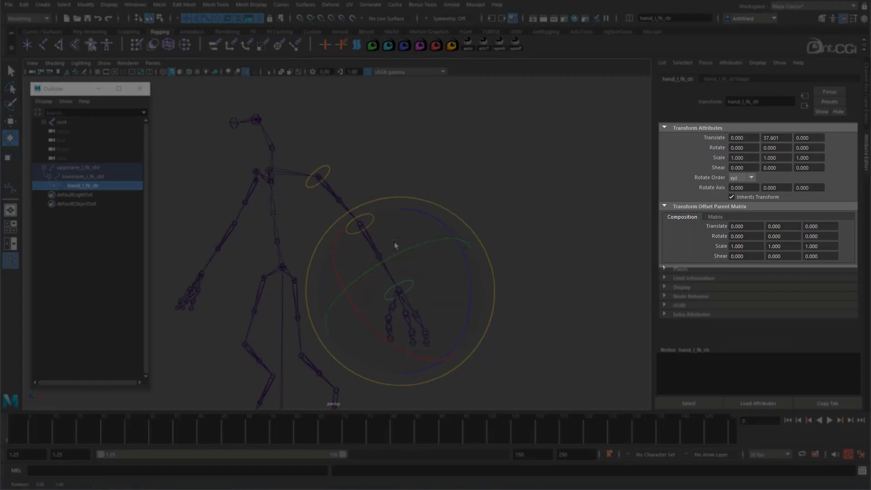
click(772, 138)
key(ctrl+c)
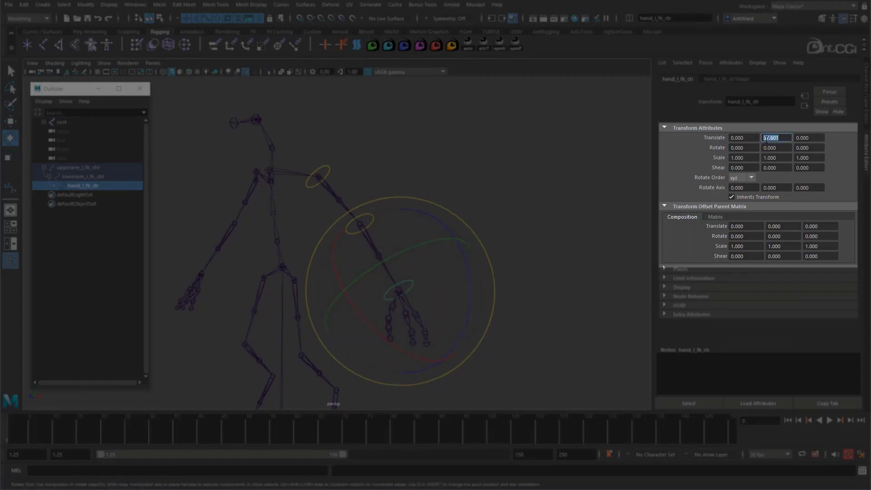
drag(785, 230, 758, 227)
key(ctrl+v)
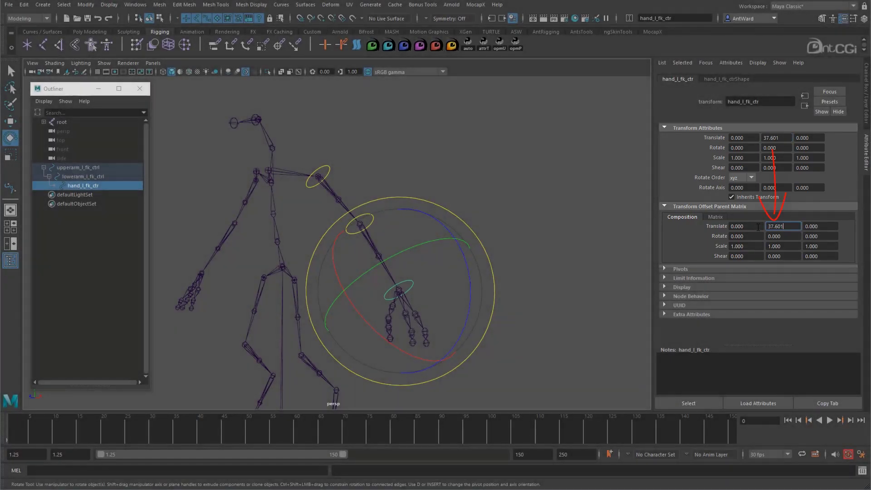
key(Return)
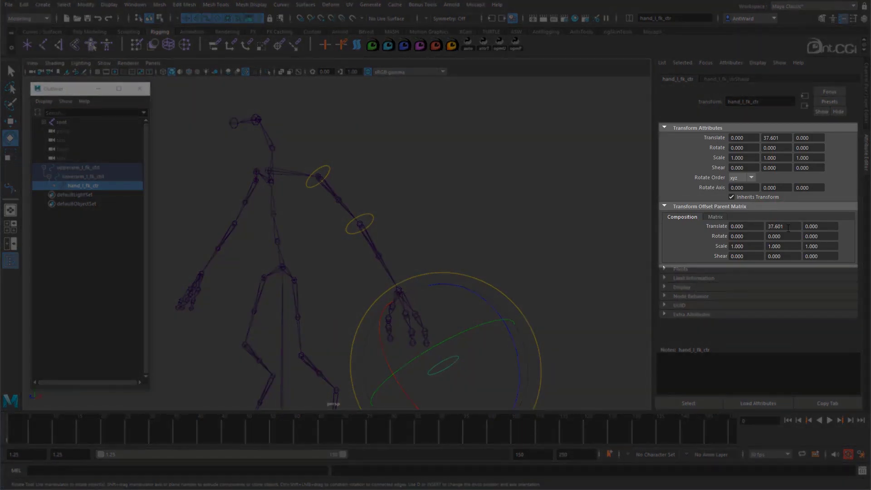
click(780, 137)
text(0)
key(Return)
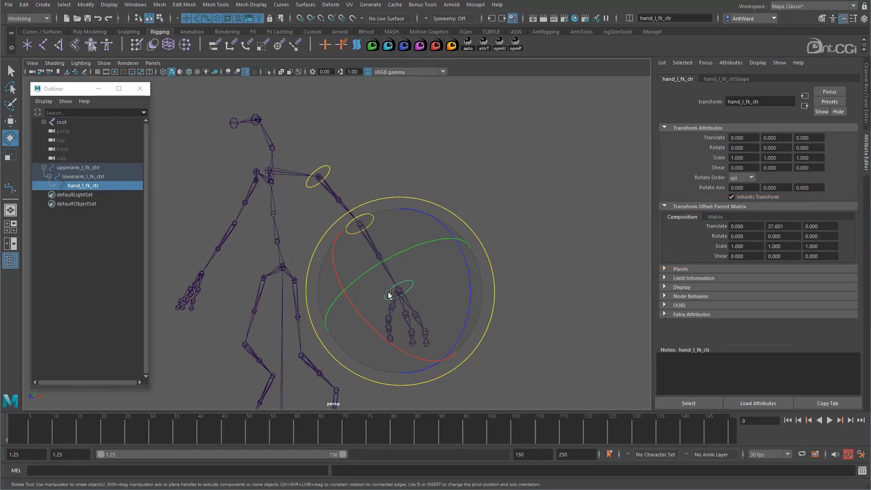
- Copy lowerarm_l_fk_ctrl's transforms into its Transform Offset Parent Matrix: Translate Y 31.645 and Rotate 13.614, 0.505, -3.715
click(370, 216)
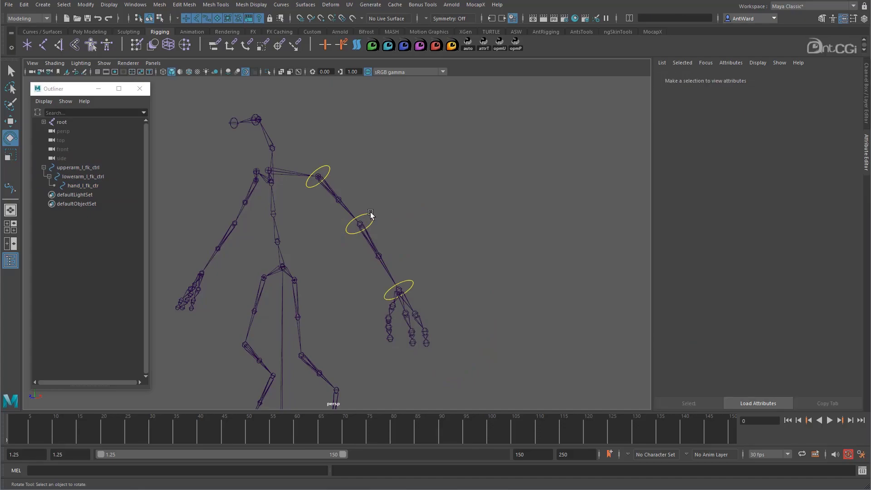
click(370, 215)
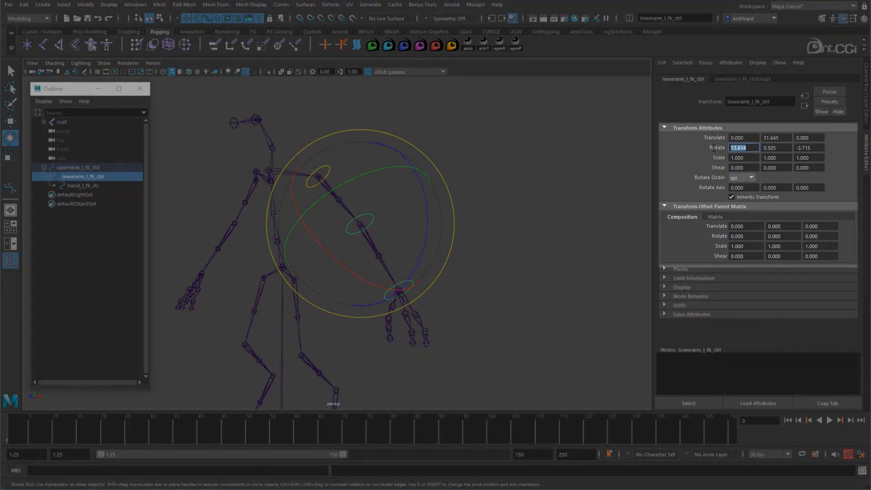
click(736, 234)
drag(782, 148, 762, 148)
key(ctrl+c)
drag(784, 236, 763, 234)
key(ctrl+v)
drag(815, 149, 795, 147)
key(ctrl+c)
drag(820, 236, 801, 232)
key(ctrl+v)
drag(782, 138, 762, 137)
key(ctrl+c)
drag(784, 226, 767, 225)
key(ctrl+v)
key(Return)
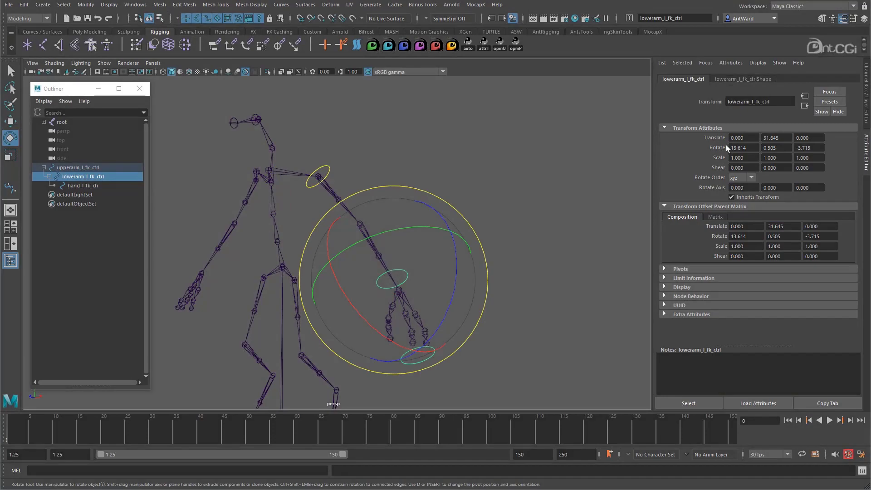
- Set lowerarm_l_fk_ctrl's own Translate Y and all three Rotate values to 0
drag(783, 138, 762, 148)
text(0)
key(Return)
text(00)
key(Return)
drag(815, 149, 796, 148)
text(00)
key(Return)
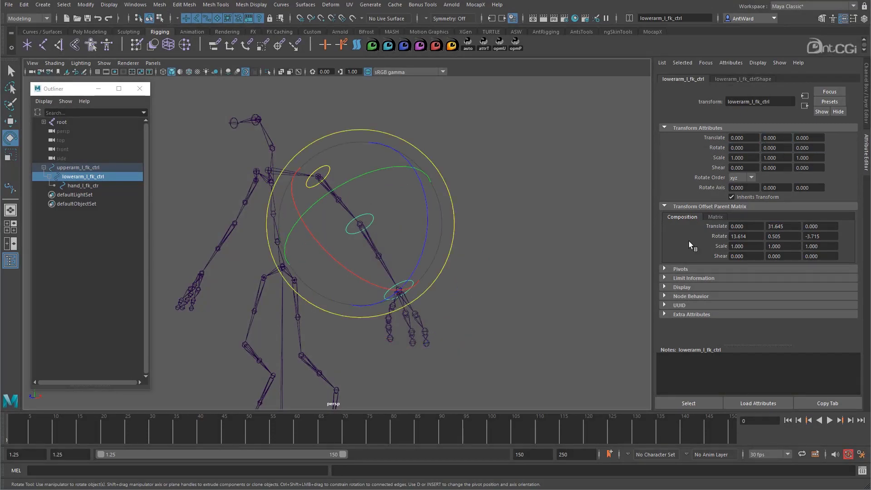
- Copy upperarm_l_fk_ctrl's transforms into its Transform Offset Parent Matrix: Translate 21.589, 141.464, -3.852 and Rotate -7.744, 0, -135.946
click(355, 169)
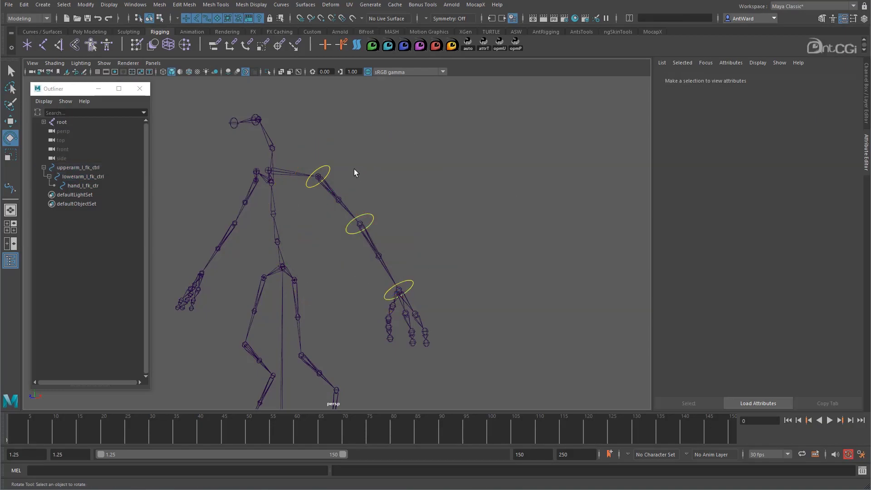
click(324, 166)
drag(747, 138, 713, 139)
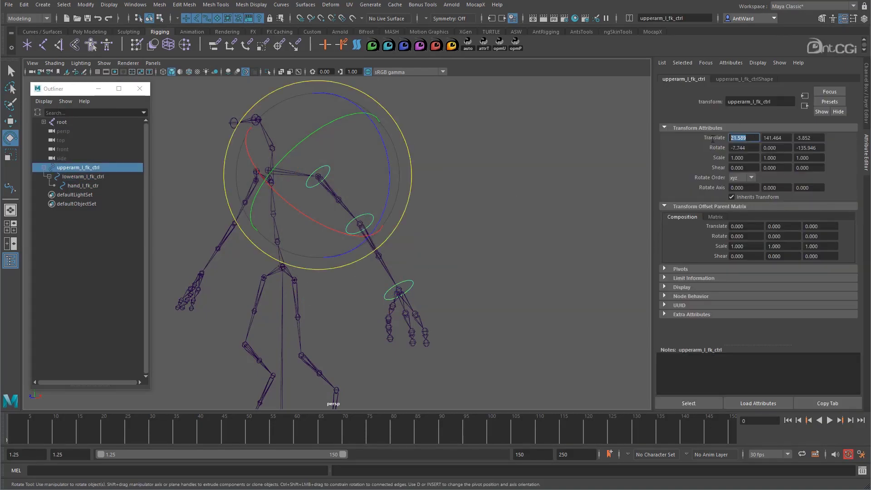
drag(746, 227, 726, 222)
key(ctrl+v)
drag(782, 138, 758, 136)
key(ctrl+c)
drag(785, 226, 763, 224)
key(ctrl+v)
drag(813, 138, 775, 134)
key(ctrl+c)
drag(819, 226, 799, 225)
key(ctrl+v)
drag(818, 148, 786, 147)
key(ctrl+c)
drag(820, 236, 798, 235)
key(ctrl+v)
drag(748, 147, 725, 147)
key(ctrl+c)
drag(747, 237, 726, 235)
key(ctrl+v)
- Set all of upperarm_l_fk_ctrl's own Translate and Rotate channels to 0
alt+drag(490, 209, 482, 232)
drag(766, 138, 730, 137)
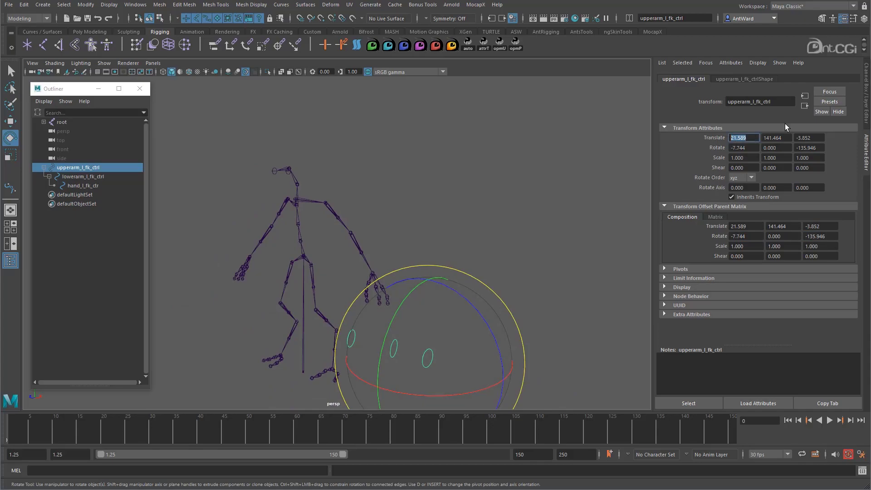
click(867, 93)
drag(846, 89, 848, 124)
text(0)
key(Return)
scroll(489, 233, up, 5)
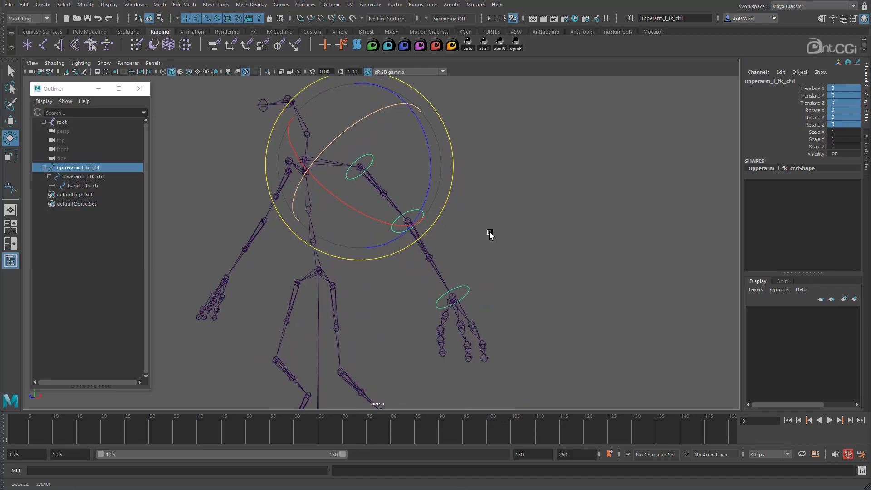
- Test-rotate the zeroed upperarm_l_fk_ctrl and undo the rotation
click(497, 193)
click(372, 147)
drag(385, 192, 350, 181)
key(ctrl+z)
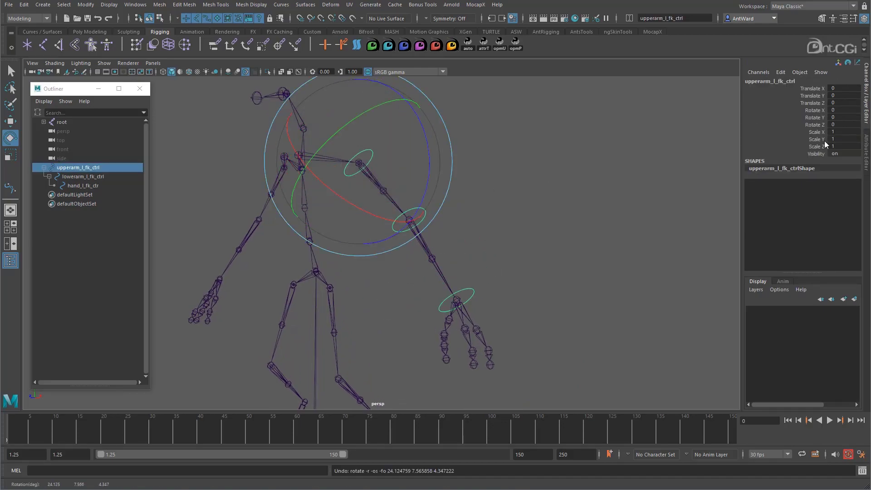
- Test-rotate lowerarm_l_fk_ctrl about X and hand_l_fk_ctr freely, undoing both rotations
click(543, 227)
click(426, 211)
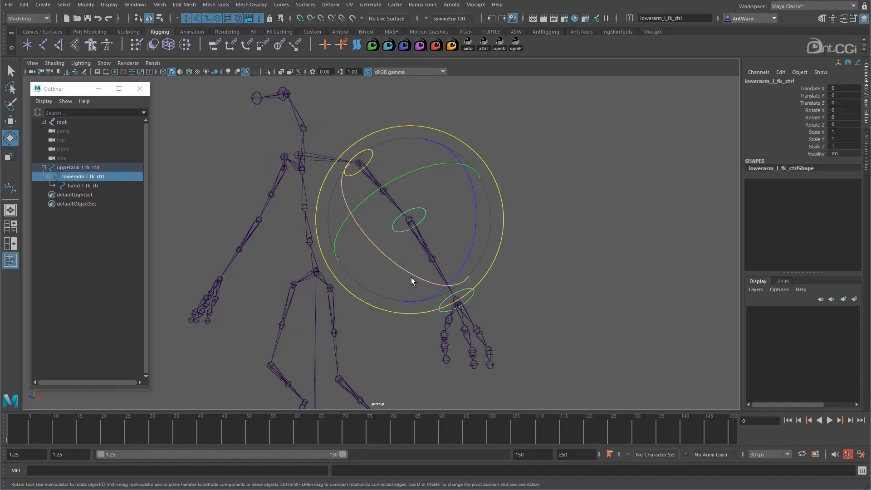
drag(416, 277, 371, 252)
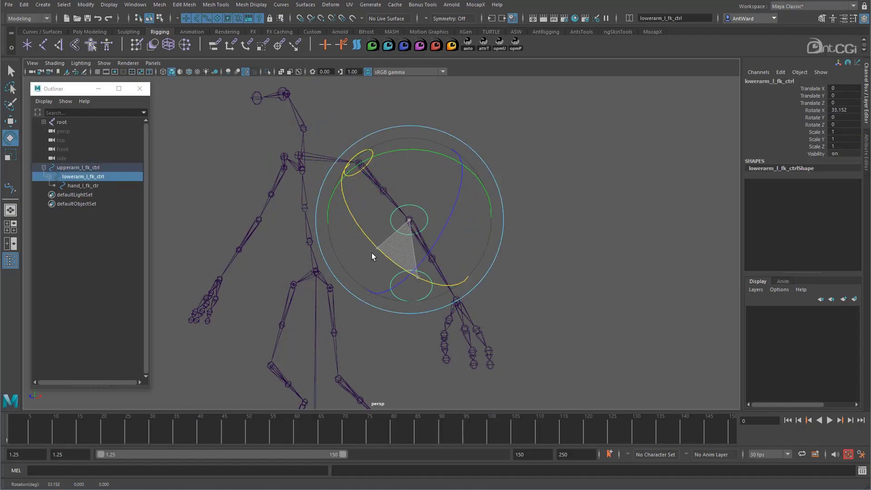
click(587, 282)
click(472, 289)
drag(475, 324, 497, 308)
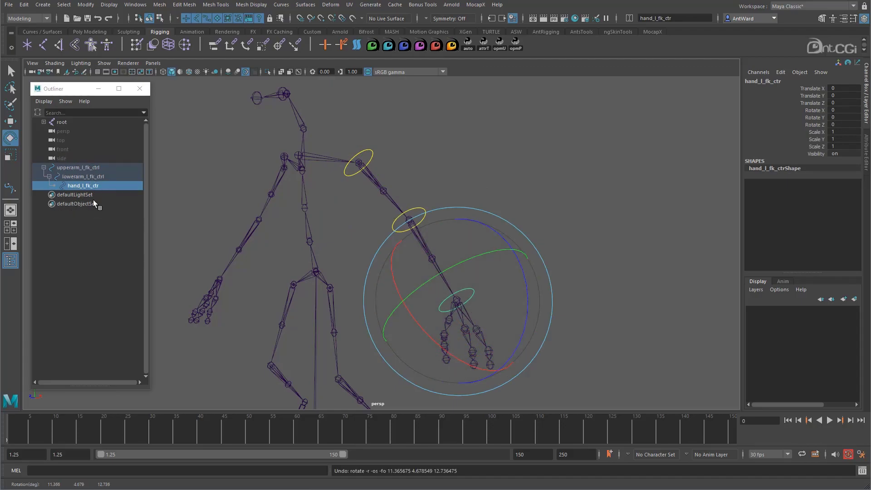
alt+drag(622, 257, 431, 286)
click(626, 259)
alt+middle_drag(432, 285, 461, 261)
alt+drag(462, 261, 521, 270)
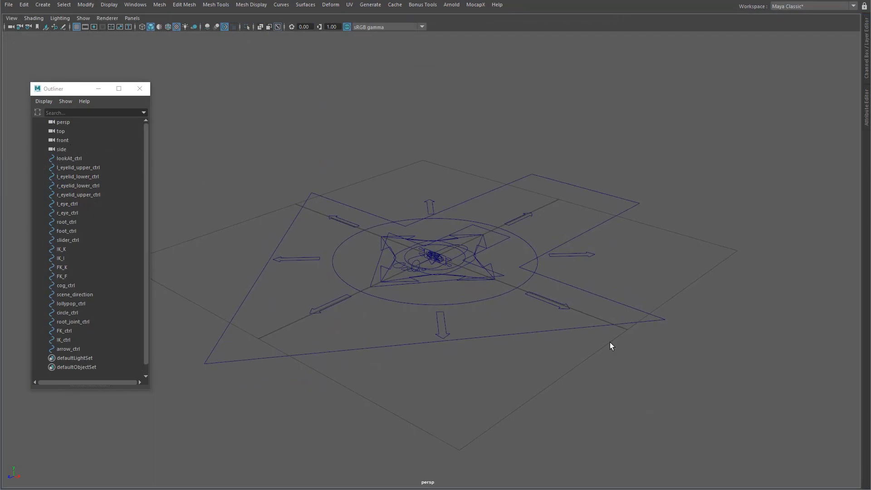
- Examine the control curve library by selecting l_eyelid_upper_ctrl through arrow_ctrl, and root_ctrl and neighbouring shapes individually
click(89, 158)
drag(89, 167, 88, 349)
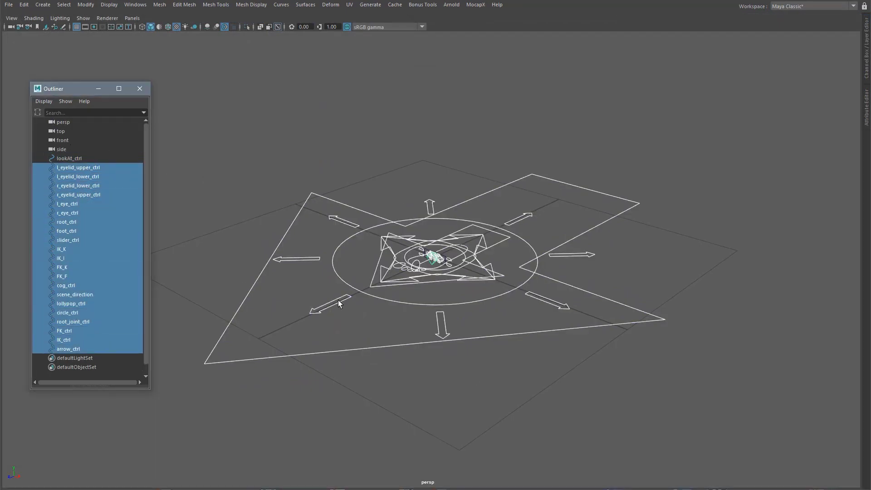
scroll(339, 300, up, 3)
click(402, 274)
alt+drag(399, 287, 507, 265)
click(479, 342)
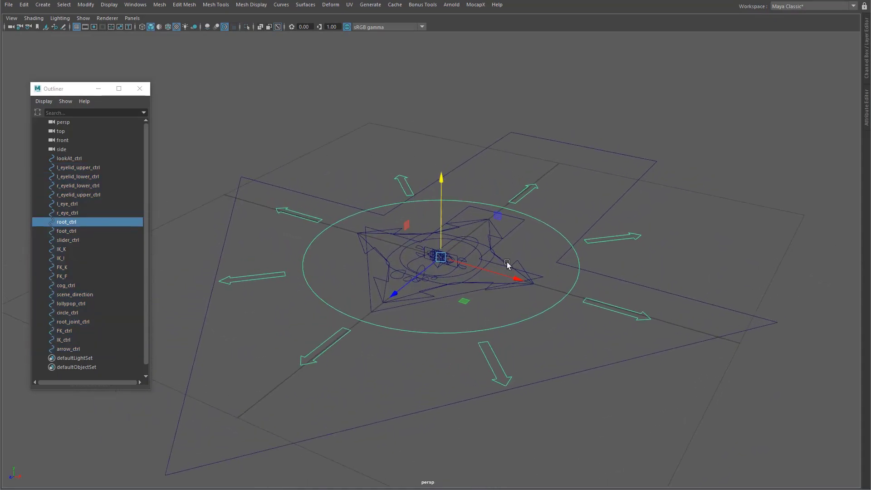
click(512, 232)
click(497, 234)
alt+drag(437, 290, 420, 288)
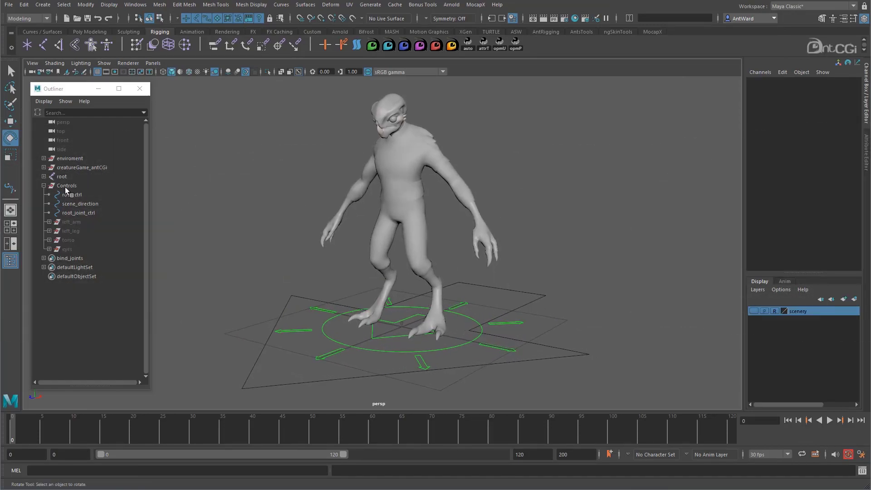
- Test-move root_ctrl in the creature's Controls group freely and undo the move
click(65, 186)
alt+drag(583, 267, 581, 270)
click(75, 194)
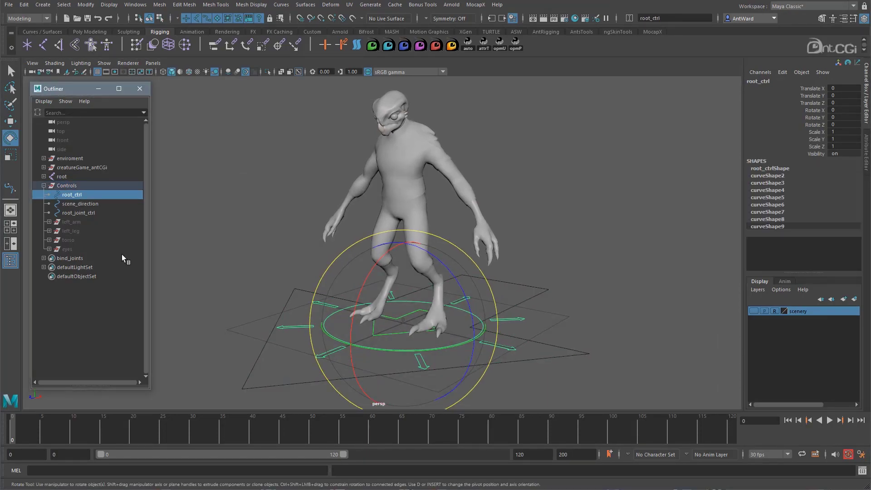
key(w)
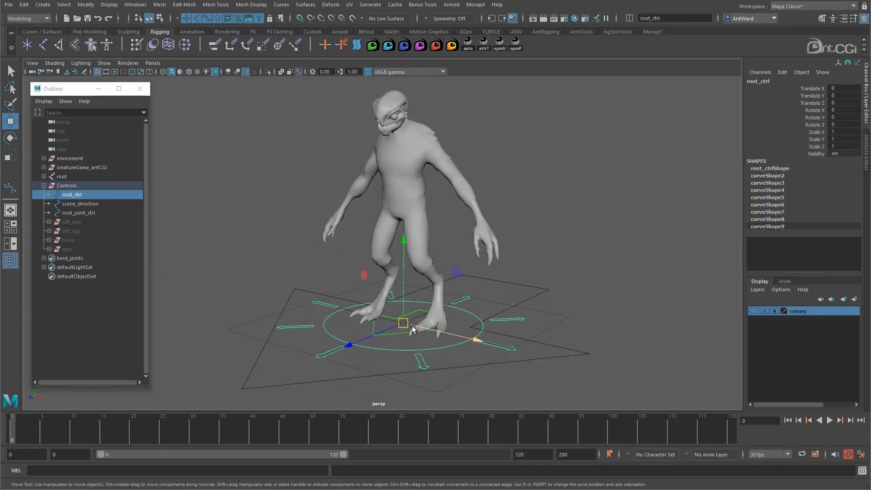
mouse_move(406, 325)
mouse_down()
mouse_move(305, 318)
mouse_move(392, 327)
mouse_up()
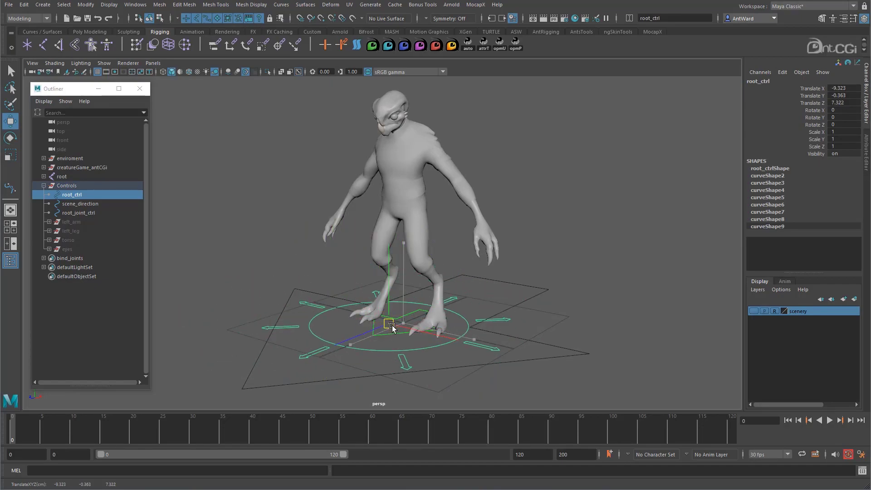
key(ctrl+z)
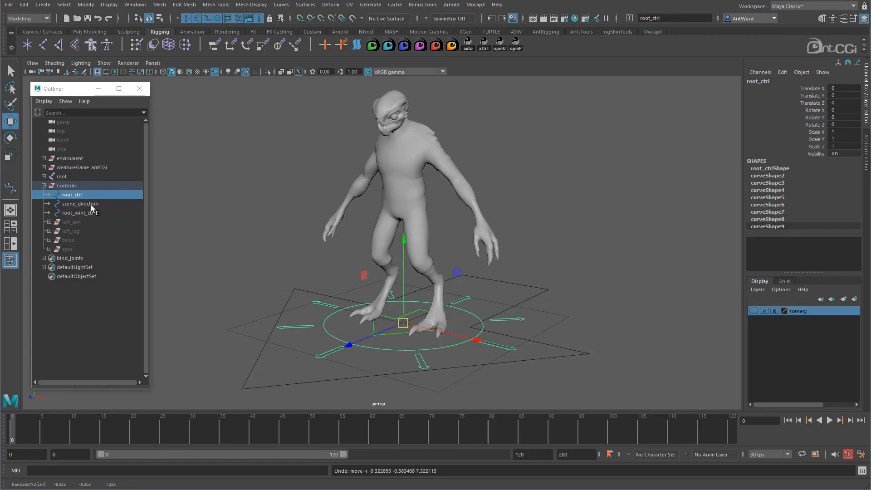
- Check scene_direction, and test-move root_joint_ctrl about 13.5 units along Z, undoing the move
click(91, 205)
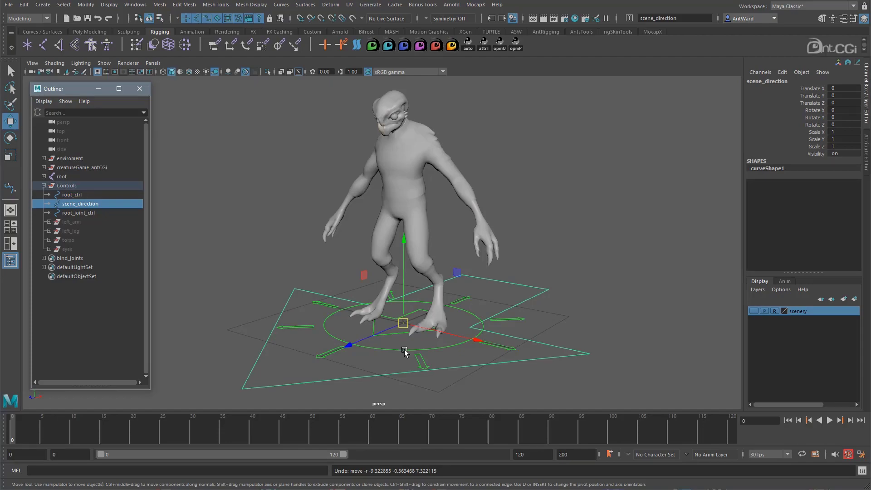
click(93, 213)
drag(391, 331, 387, 338)
key(ctrl+z)
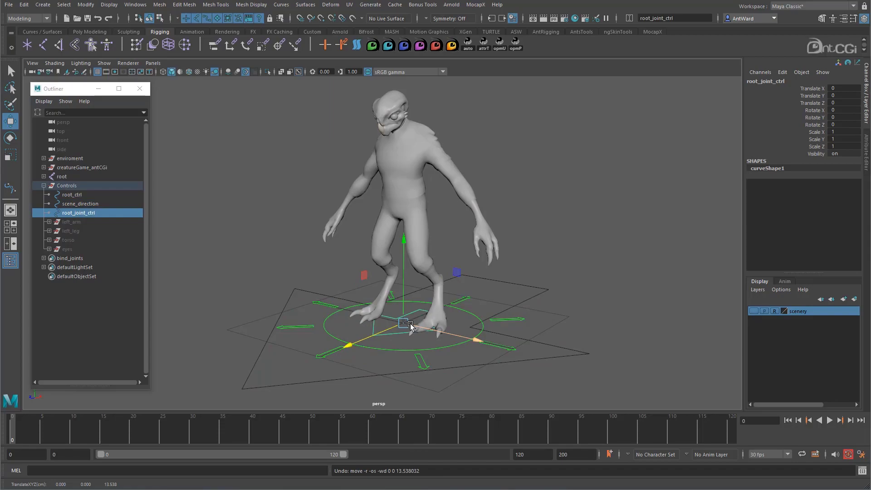
- Unhide the torso control group inside Controls
click(78, 242)
key(shift+h)
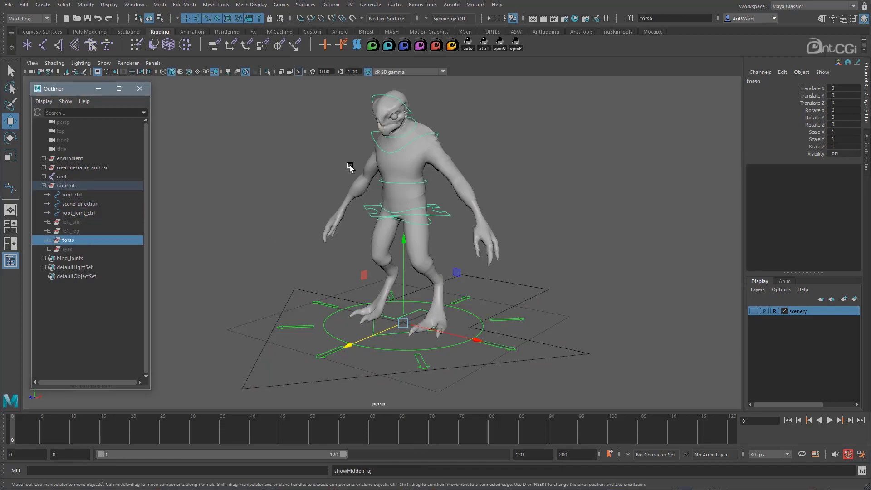
alt+drag(350, 168, 388, 199)
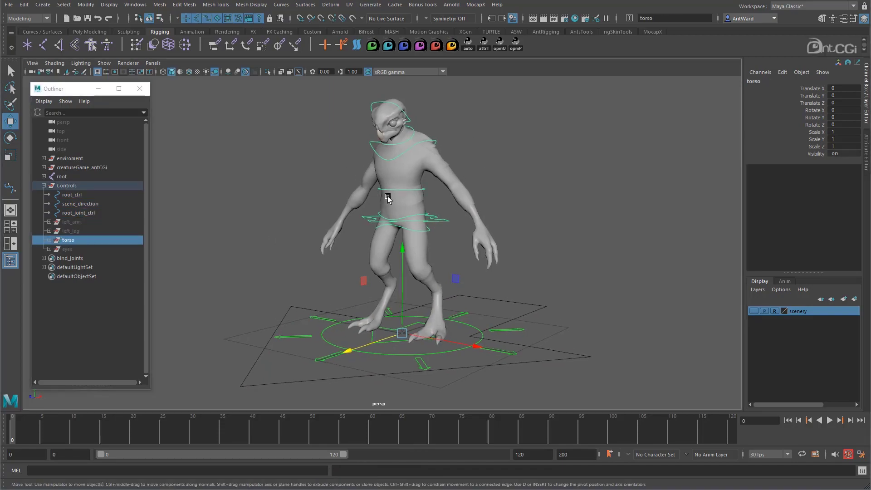
click(526, 191)
- Inspect the channel values and rotation axes of cog_ctrl and chest_ctrl
click(445, 223)
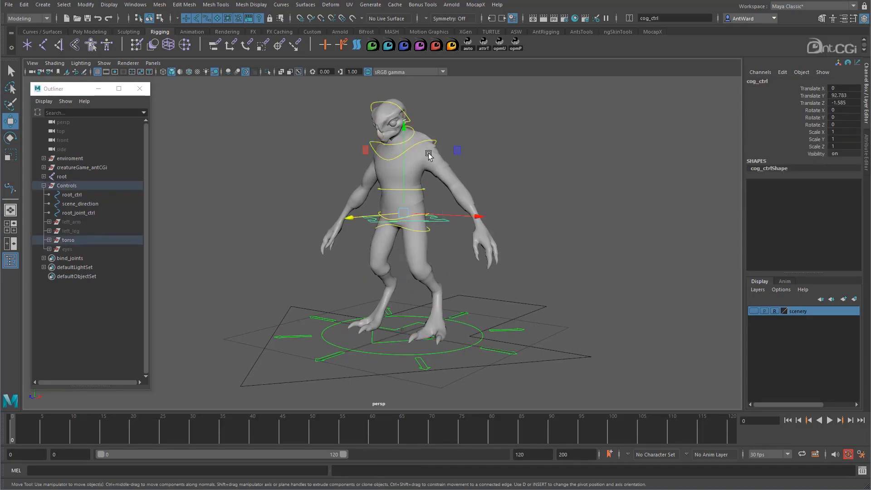
key(e)
alt+drag(508, 223, 528, 235)
click(543, 223)
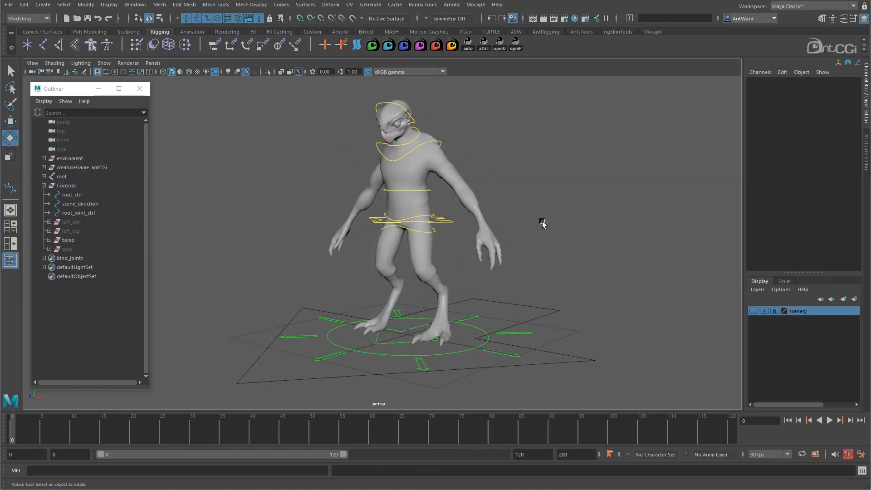
click(430, 190)
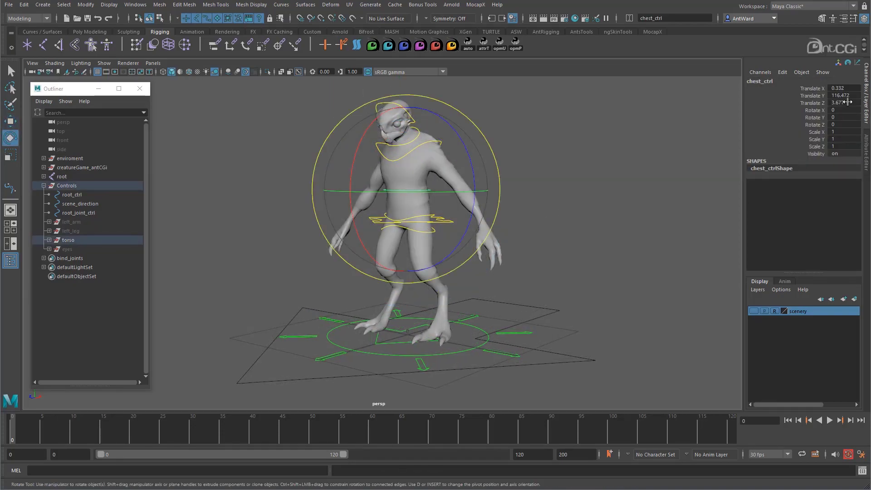
alt+drag(561, 221, 520, 210)
alt+right_drag(520, 209, 547, 216)
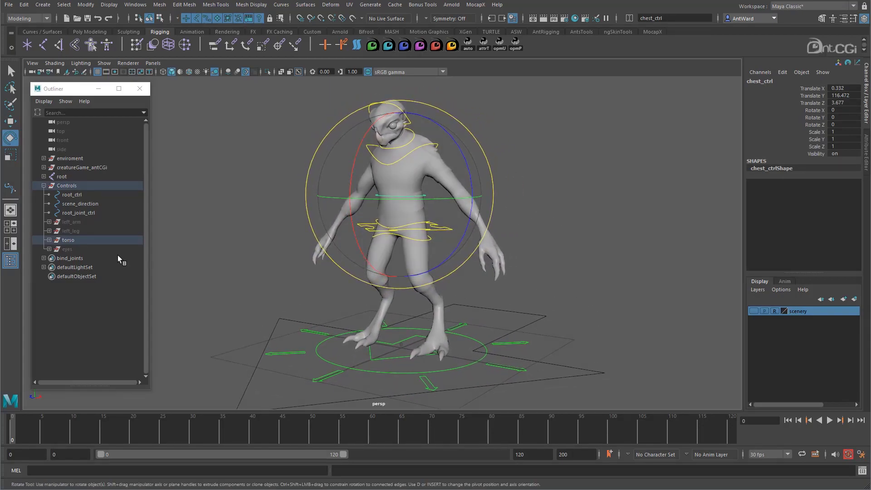
- Unhide the eyes control group inside Controls
click(81, 247)
key(shift+h)
alt+middle_drag(286, 149, 290, 229)
alt+right_drag(463, 224, 576, 226)
- Test-move the rectangular look-at control in front of the face and eye_l_ctrl, undoing both moves
click(329, 155)
key(w)
drag(328, 135, 338, 170)
key(ctrl+z)
click(317, 174)
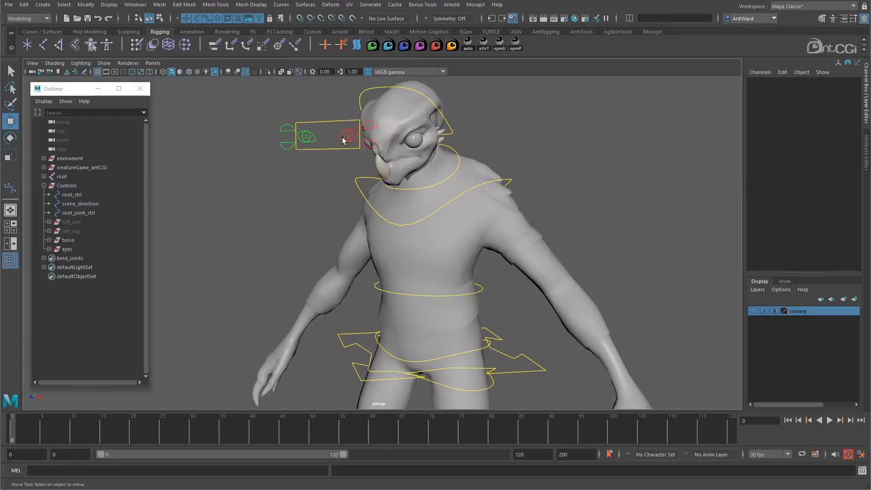
click(346, 138)
drag(349, 136, 345, 165)
key(ctrl+z)
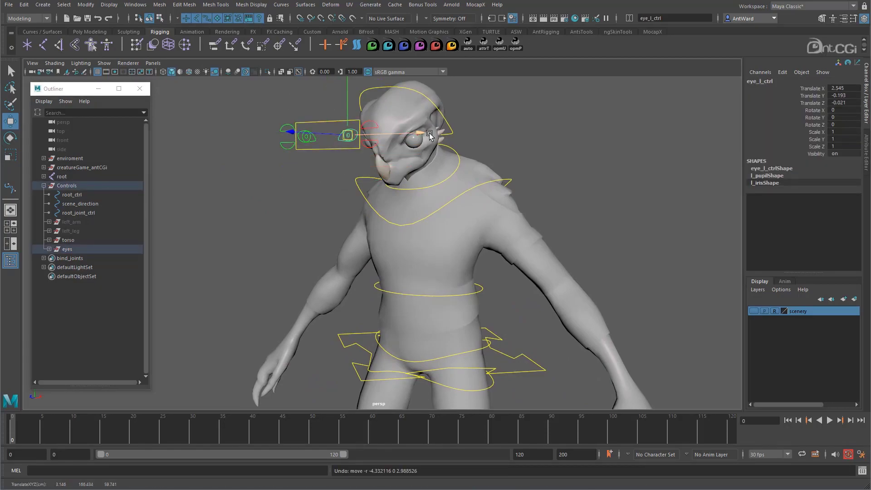
- Test-move both upper eyelid controls together about 2.4 units down in Y and undo the move
click(370, 122)
shift+click(289, 124)
drag(288, 108, 289, 118)
key(ctrl+z)
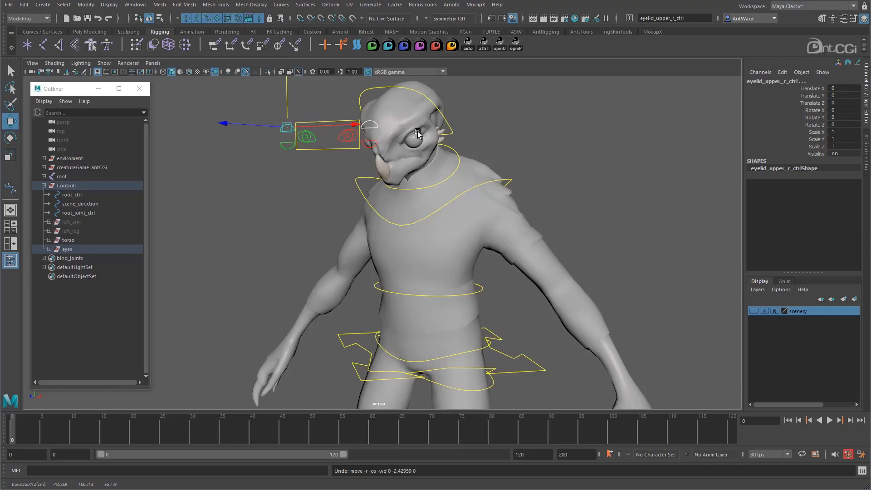
- Unhide the left_arm control group inside Controls
alt+right_drag(553, 251, 453, 259)
alt+middle_drag(453, 259, 445, 194)
click(72, 222)
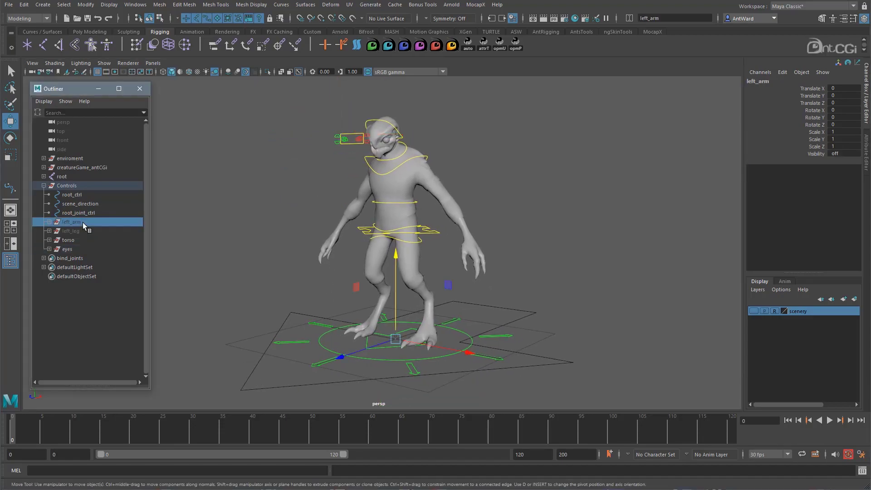
key(shift+h)
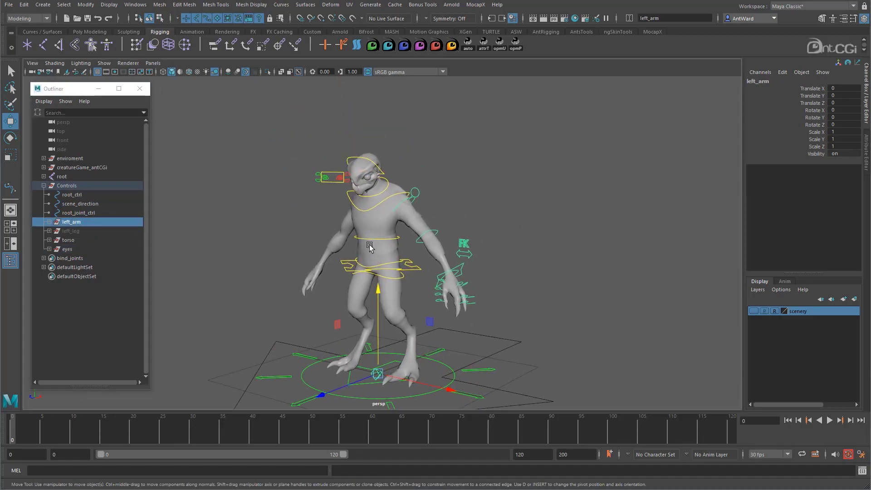
scroll(389, 206, up, 5)
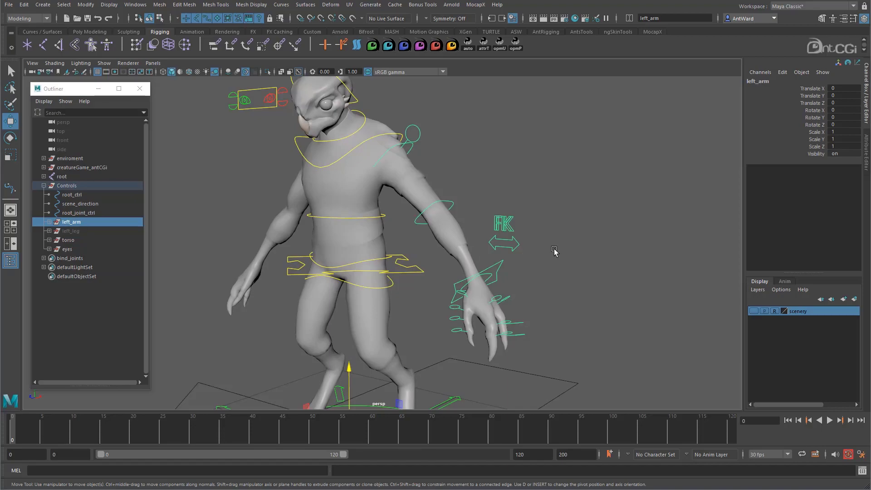
click(554, 251)
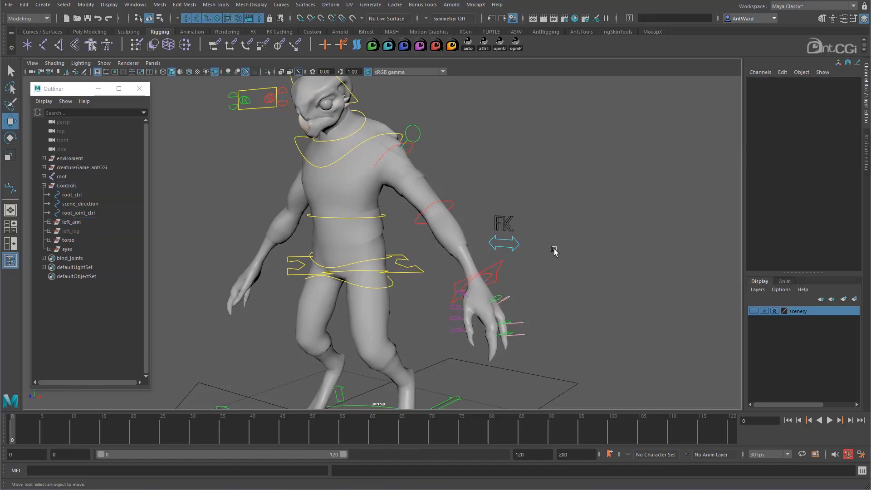
- Test-rotate the left upper-arm FK control and undo the rotation
click(411, 150)
key(e)
drag(403, 194, 383, 187)
key(ctrl+z)
click(507, 205)
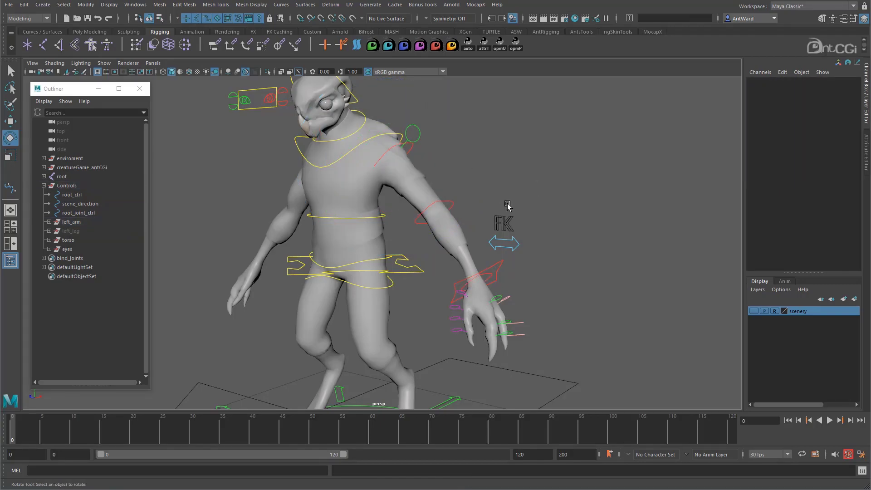
- Test-rotate lowerarm_fk_ctrl about 39 degrees in X and undo the rotation
click(452, 203)
drag(443, 272, 398, 237)
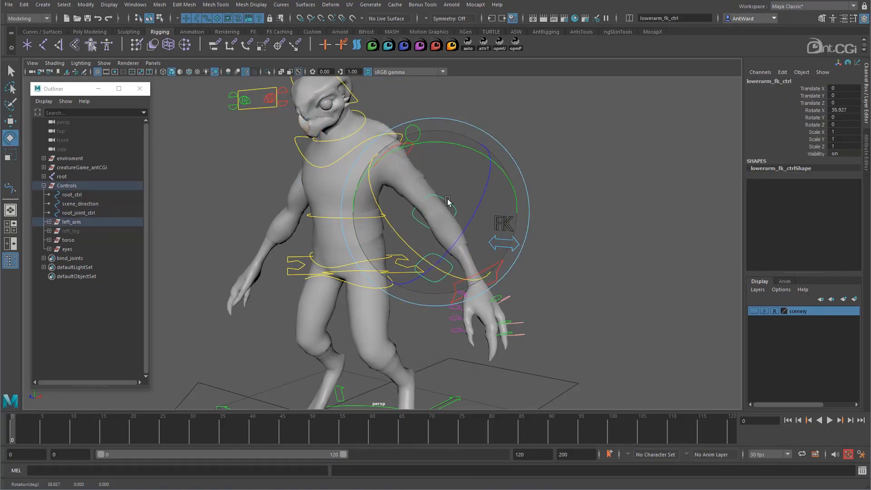
key(ctrl+z)
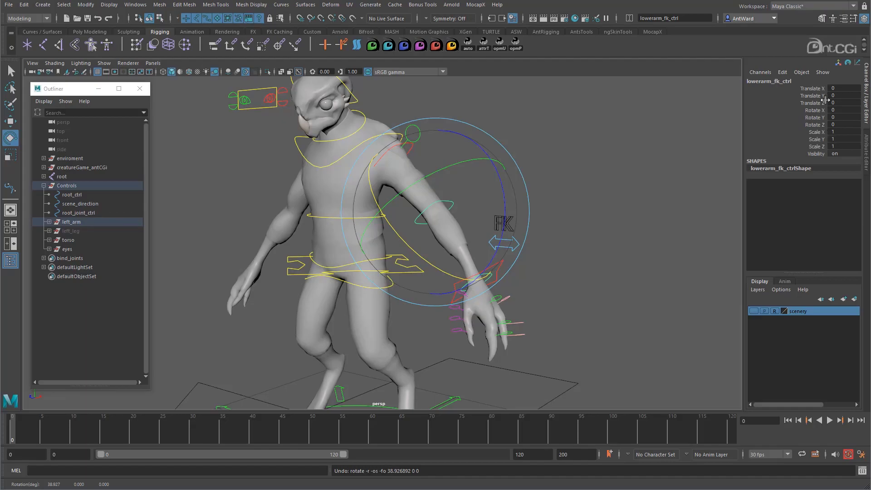
- Inspect the Transform Offset Parent Matrix values of lowerarm_fk_ctrl
click(866, 152)
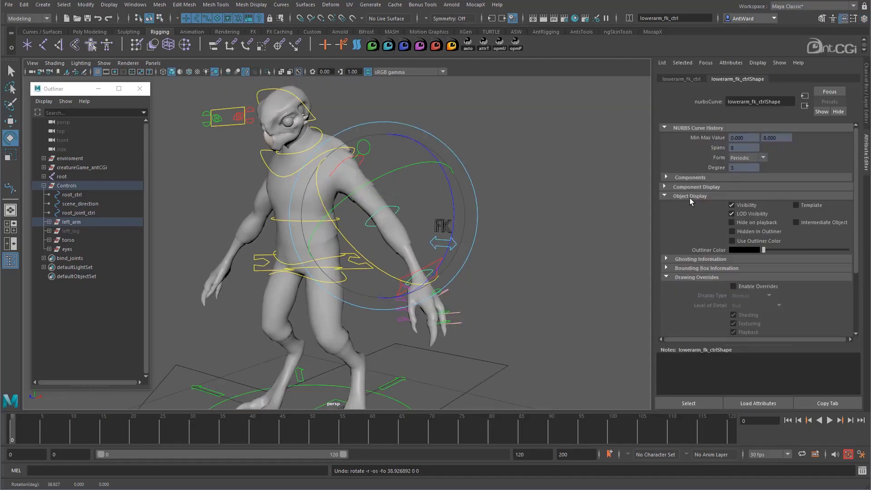
click(689, 197)
click(680, 79)
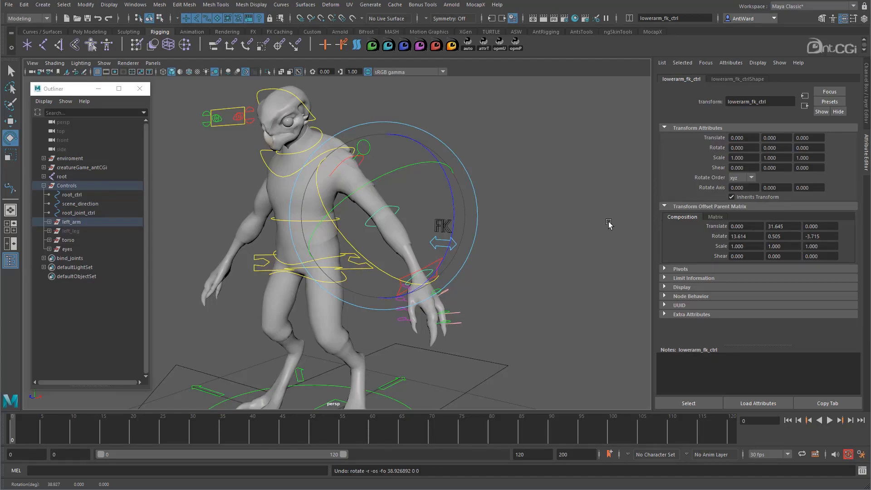
- Test-rotate hand_l_fk_ctrl freely, undo the rotation and clear the selection
click(430, 271)
click(431, 272)
drag(430, 272, 425, 291)
key(ctrl+z)
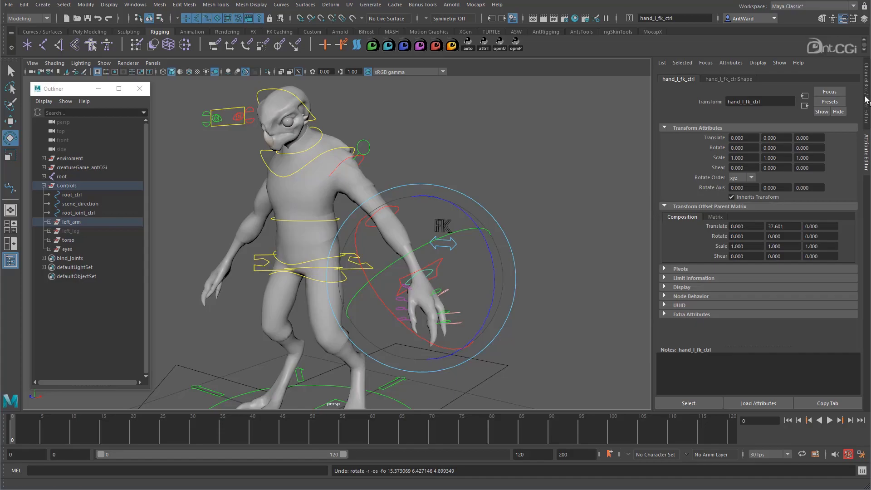
click(838, 112)
click(635, 294)
- Inspect the left hand's finger controls by selecting several of them up close
alt+drag(508, 304, 467, 302)
alt+middle_drag(467, 301, 414, 226)
alt+right_drag(414, 225, 631, 229)
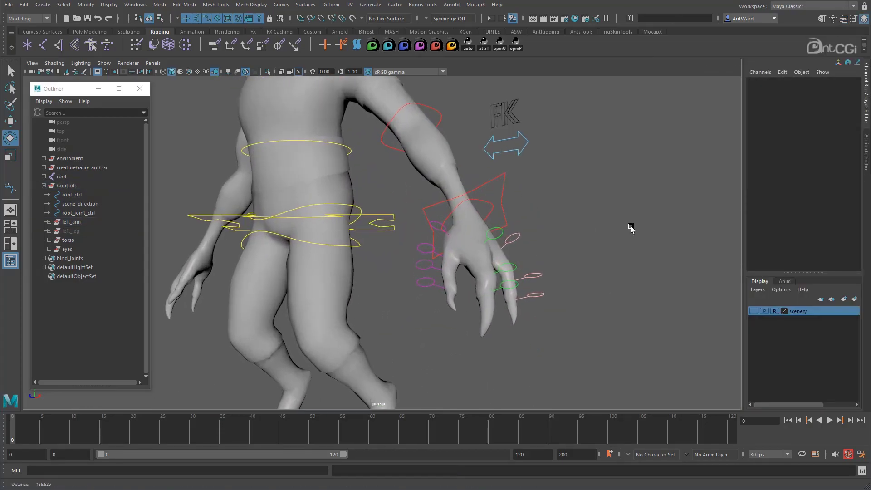
click(501, 237)
click(617, 267)
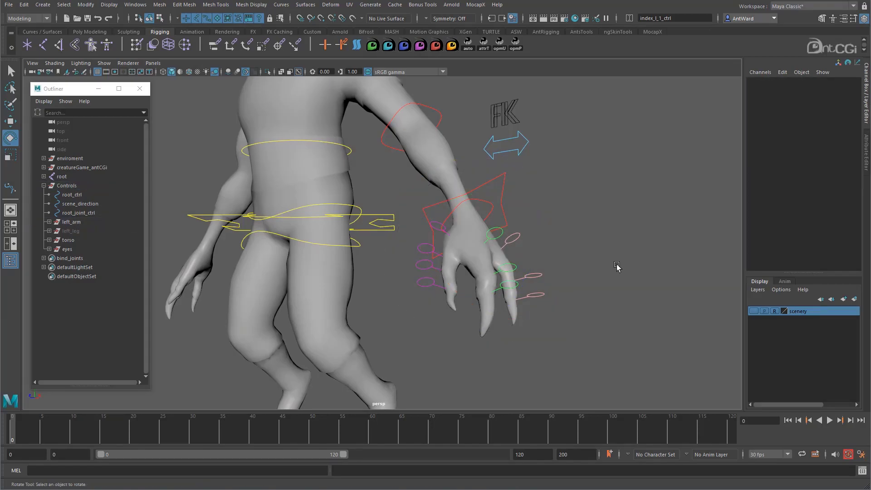
click(516, 272)
mouse_move(542, 297)
mouse_down()
mouse_move(501, 338)
mouse_move(532, 294)
mouse_up()
click(638, 295)
- Test-rotate thumb_l_1_ctrl slightly about Z, undo it and show its move axes
click(438, 225)
mouse_move(394, 254)
mouse_down()
mouse_move(418, 290)
mouse_move(391, 252)
mouse_up()
key(ctrl+z)
key(w)
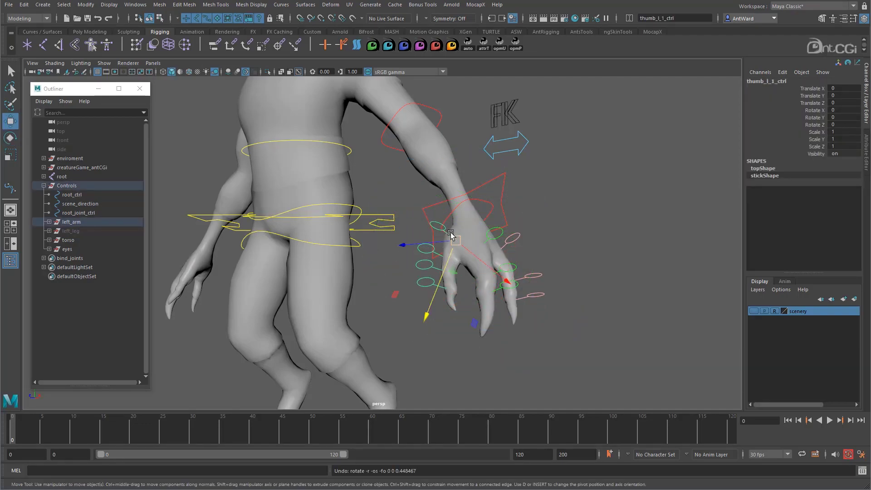
- Enable the display of joints in the perspective viewport
click(101, 66)
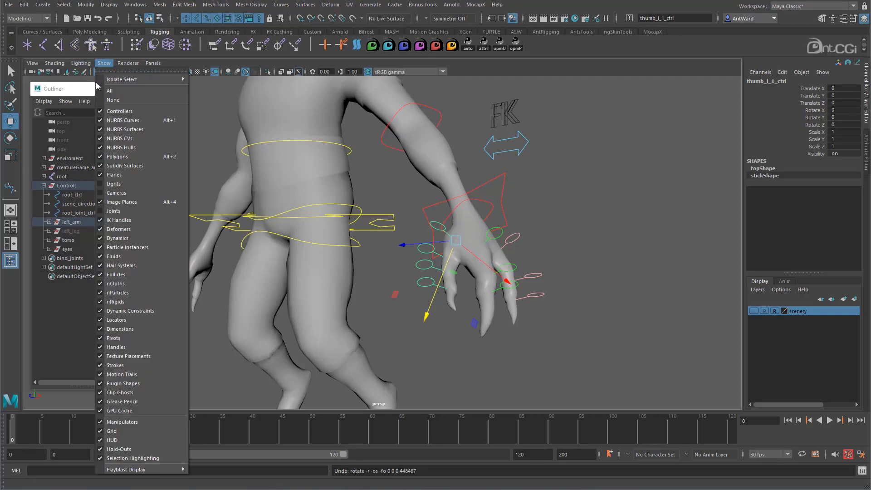
click(131, 208)
alt+drag(486, 296, 479, 295)
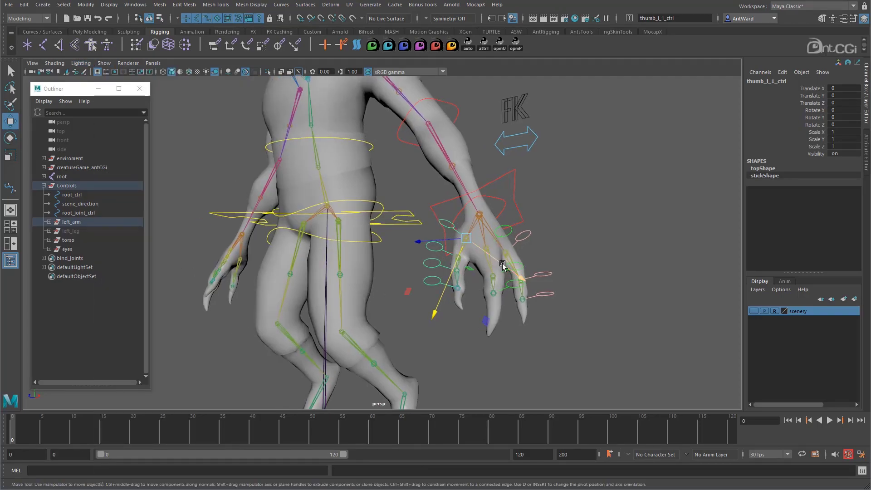
- Inspect the move and rotate axes of pinky_l_1_ctrl against its finger joint
click(514, 254)
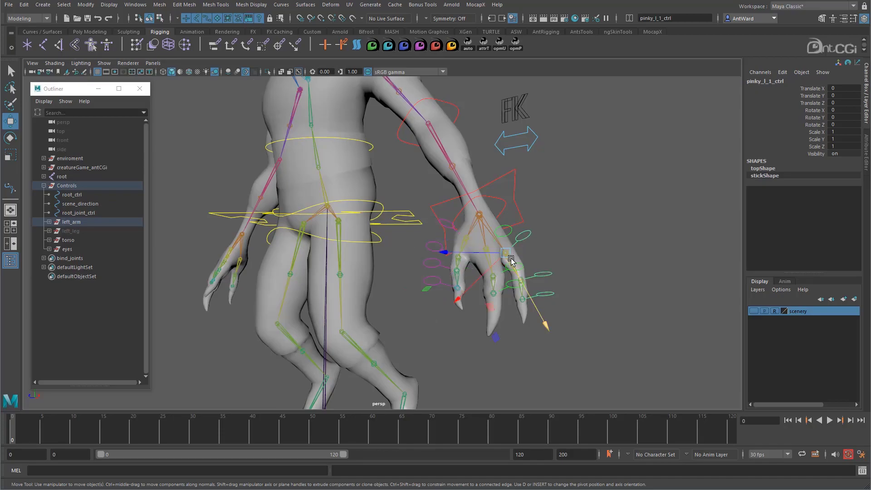
key(e)
alt+drag(456, 278, 429, 285)
- Unhide the left_leg control group inside Controls
alt+right_drag(428, 285, 378, 235)
alt+middle_drag(377, 235, 454, 211)
alt+drag(445, 212, 451, 210)
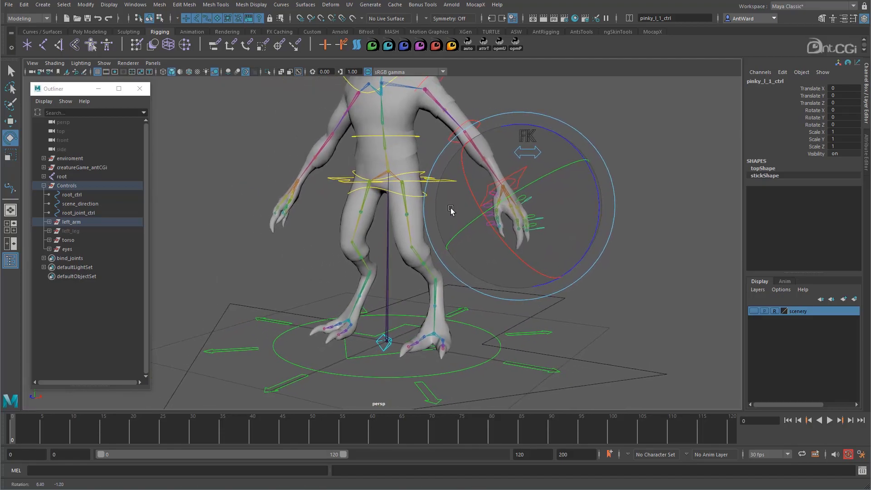
click(86, 230)
key(shift+h)
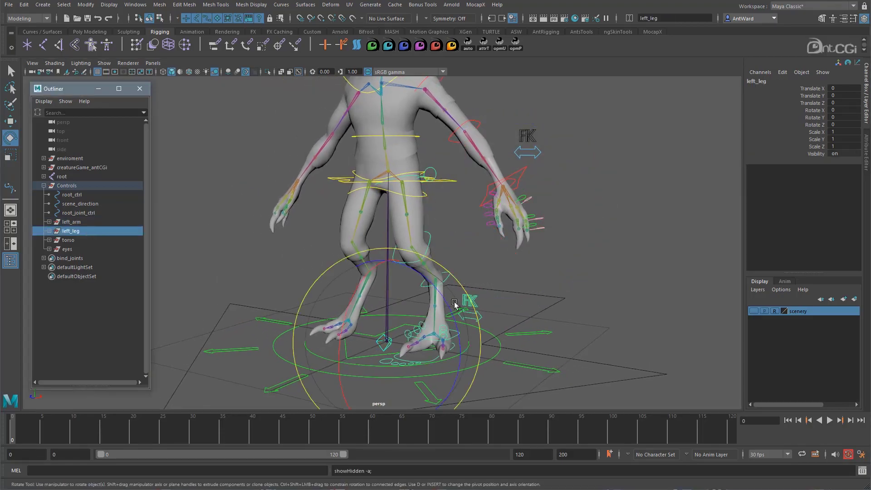
- Select knee_l_fk_ctrl on the left leg and check its translate, rotate and scale values
click(592, 280)
mouse_move(471, 262)
alt+mouse_down()
mouse_move(531, 263)
mouse_move(475, 262)
alt+mouse_up()
alt+drag(415, 225, 436, 234)
click(434, 234)
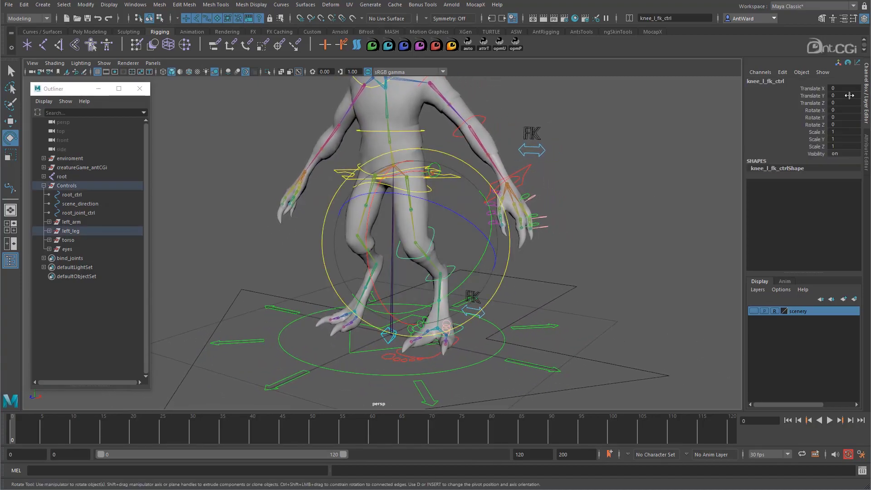
- Test-rotate bigtoe_l_1_ctrl on the left foot and undo the rotation
alt+drag(538, 303, 569, 292)
click(673, 267)
click(432, 313)
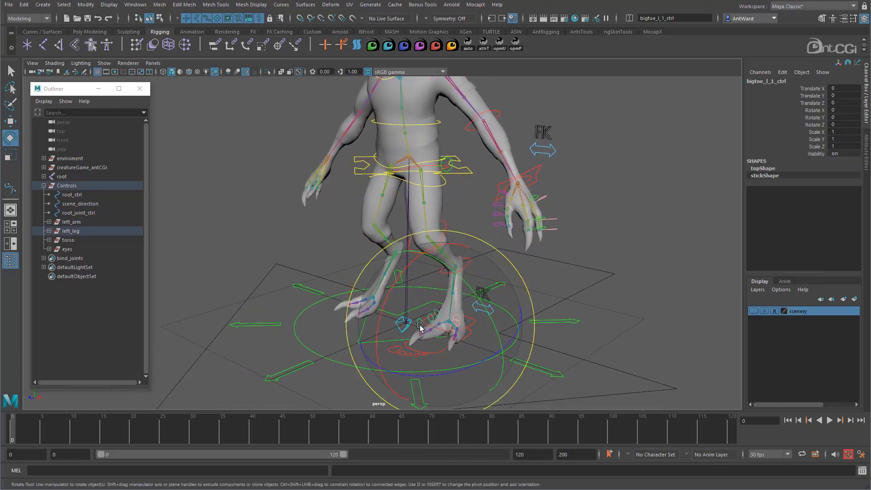
drag(386, 322, 372, 310)
key(ctrl+z)
- Select the left arm's switch control arm_l_ctrl, show its move axes and reveal it in the Outliner
alt+drag(663, 274, 560, 273)
alt+middle_drag(497, 170, 503, 235)
alt+drag(503, 235, 515, 226)
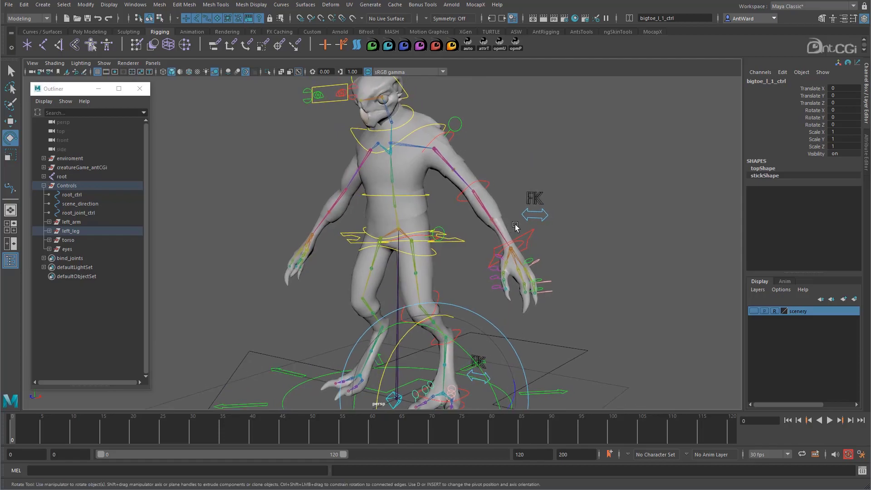
click(548, 217)
key(w)
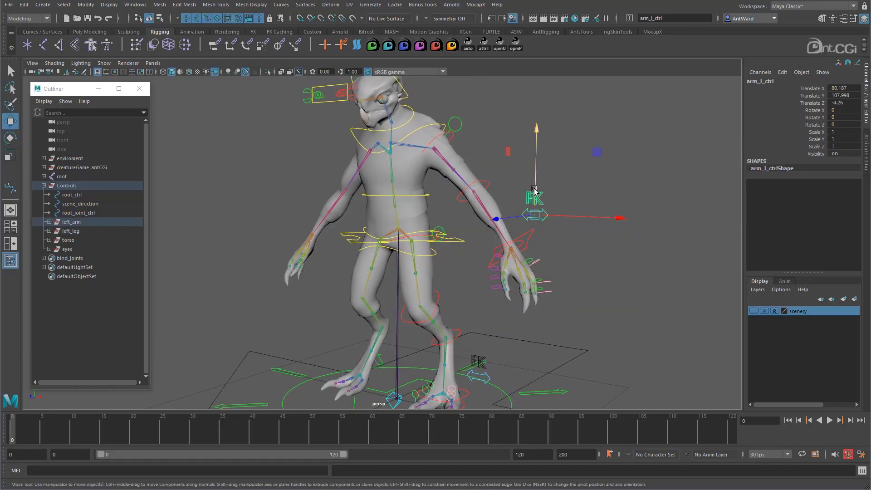
right_click(92, 327)
click(122, 355)
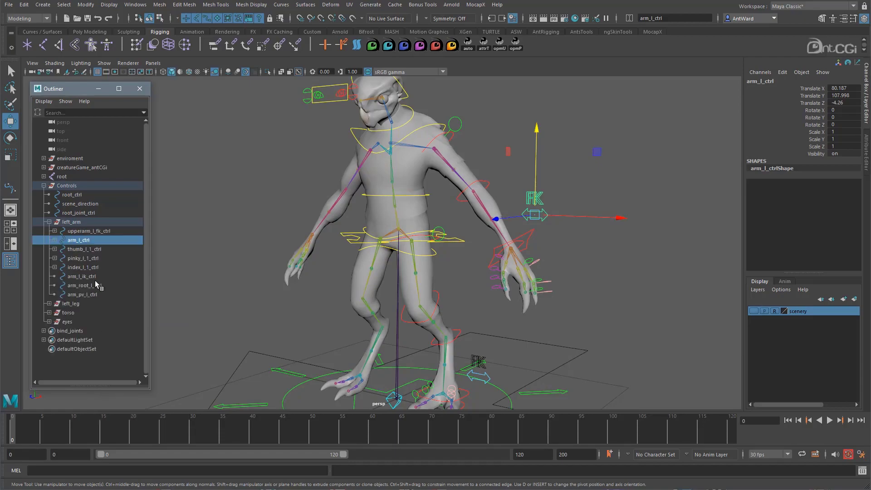
- Inspect the IK_K, IK_I, FK_K and FK_F letter curves parented under arm_l_ctrl, ending with arm_l_ctrl selected
click(54, 240)
drag(85, 250, 86, 257)
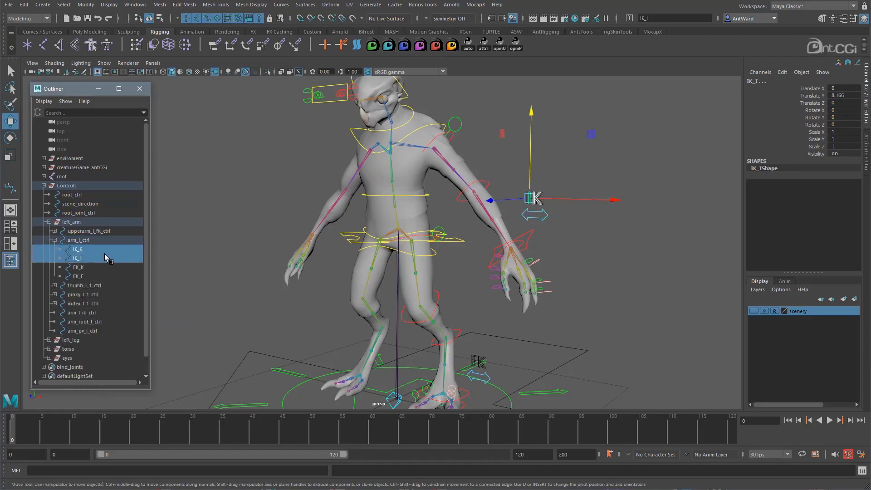
key(f)
alt+middle_drag(604, 216, 481, 249)
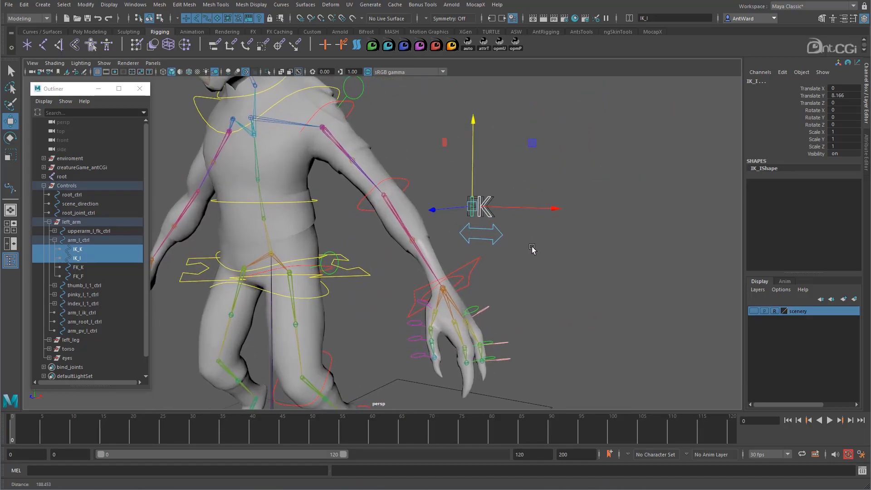
alt+right_drag(532, 249, 591, 238)
drag(89, 265, 89, 276)
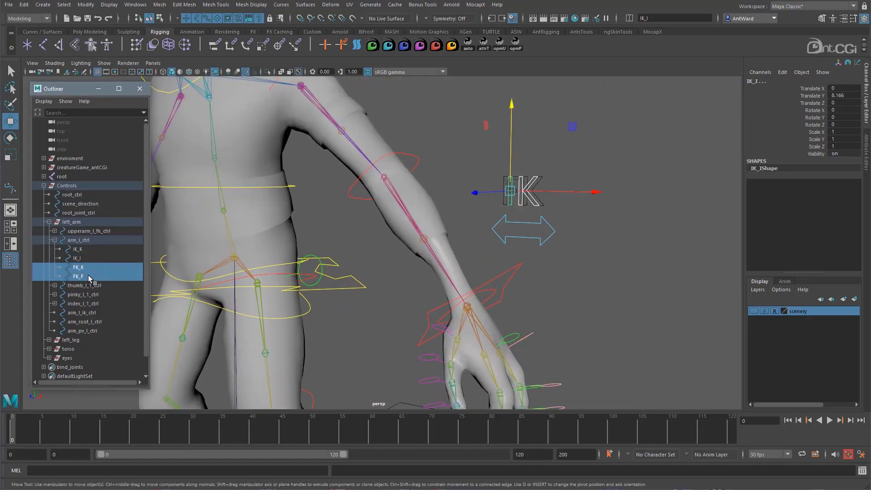
click(532, 221)
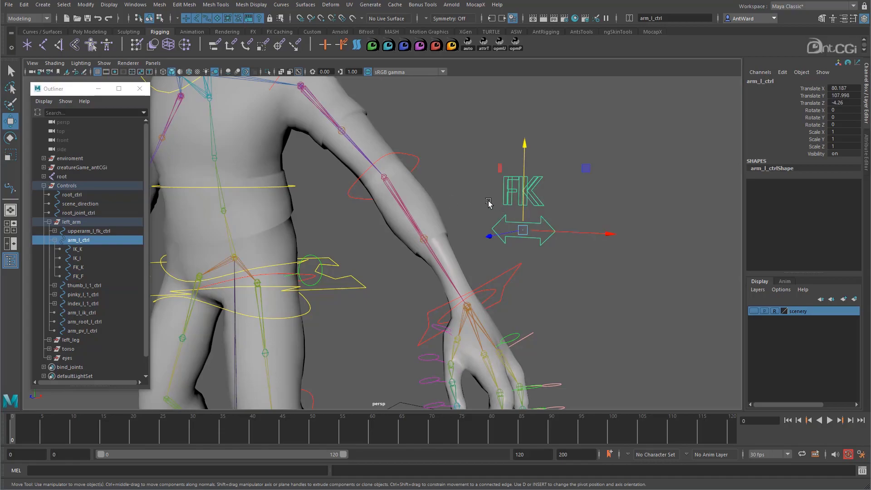
scroll(600, 278, down, 10)
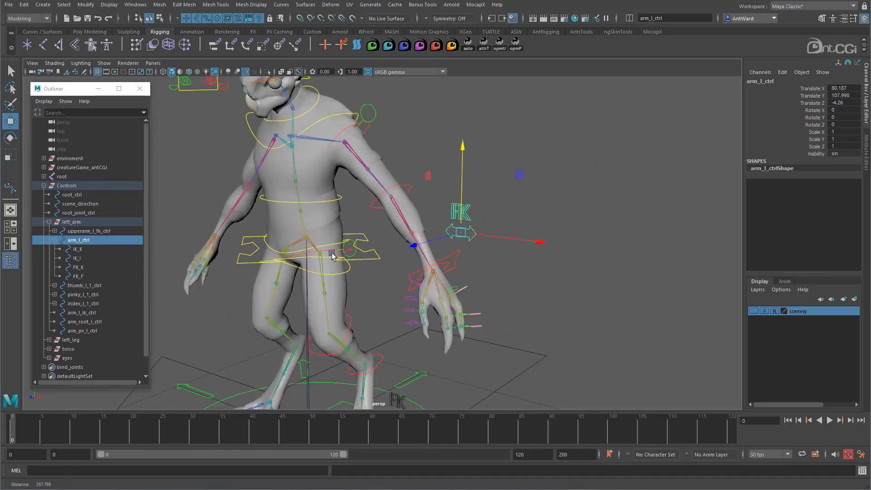
- Clear the selection and collapse the subgroups inside Controls, leaving only its first level expanded
alt+drag(437, 280, 583, 278)
click(584, 278)
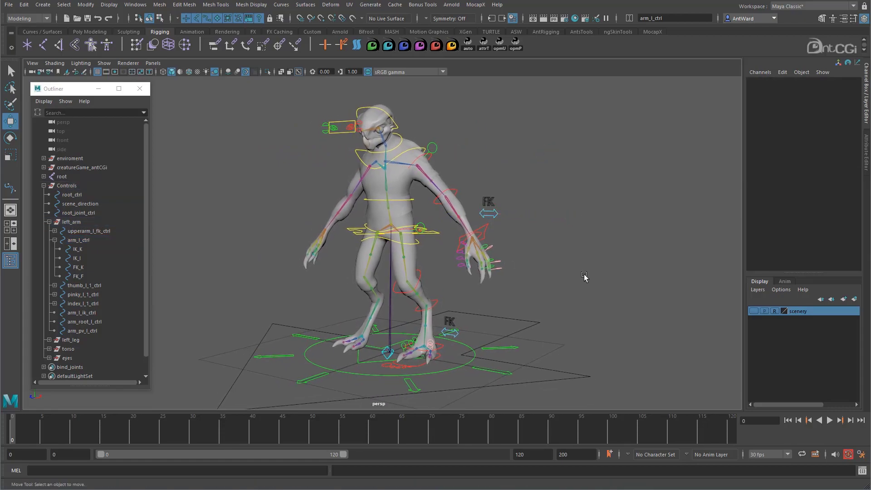
click(43, 186)
click(43, 186)
alt+drag(509, 334, 552, 311)
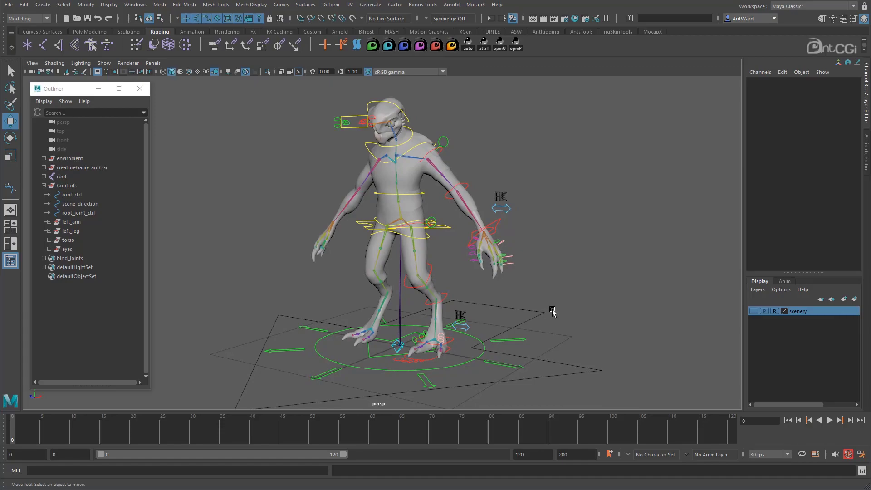